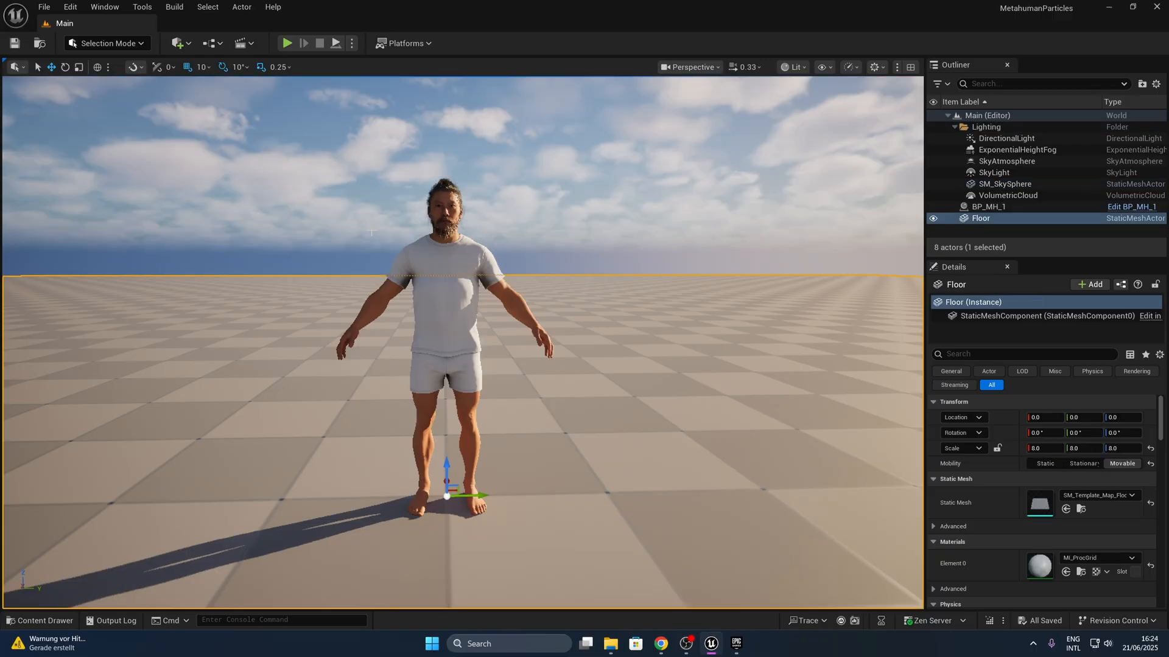
# - Create a new folder named FX in the project's Content folder
pyautogui.hotkey('ctrl', 'space')
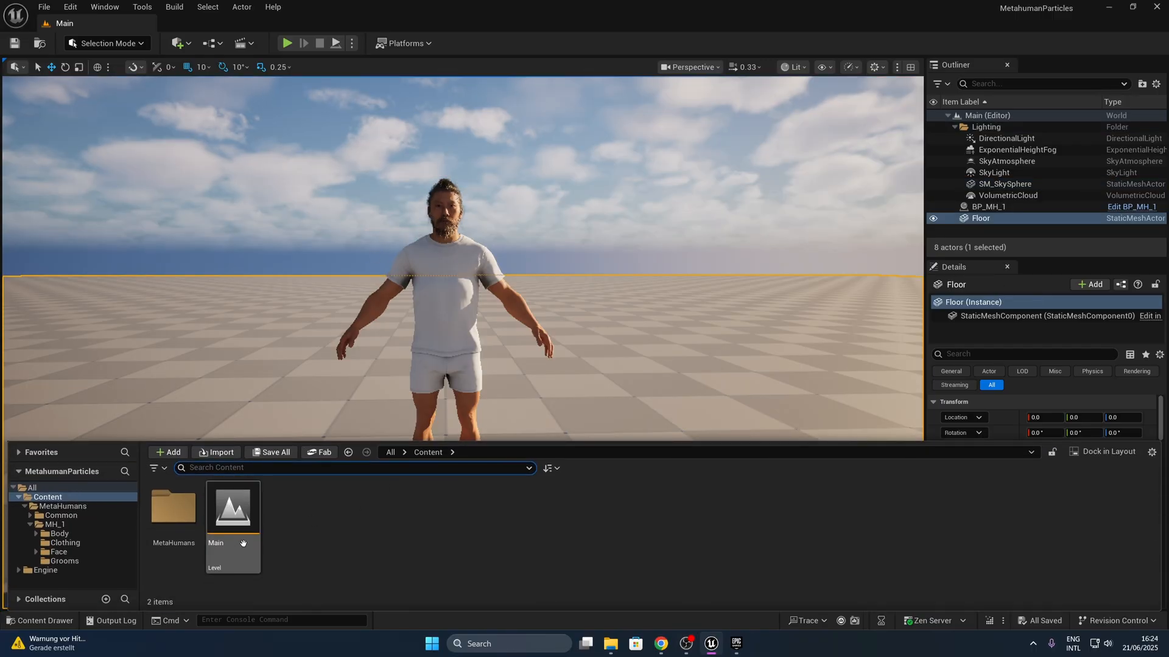
pyautogui.rightClick(412, 527)
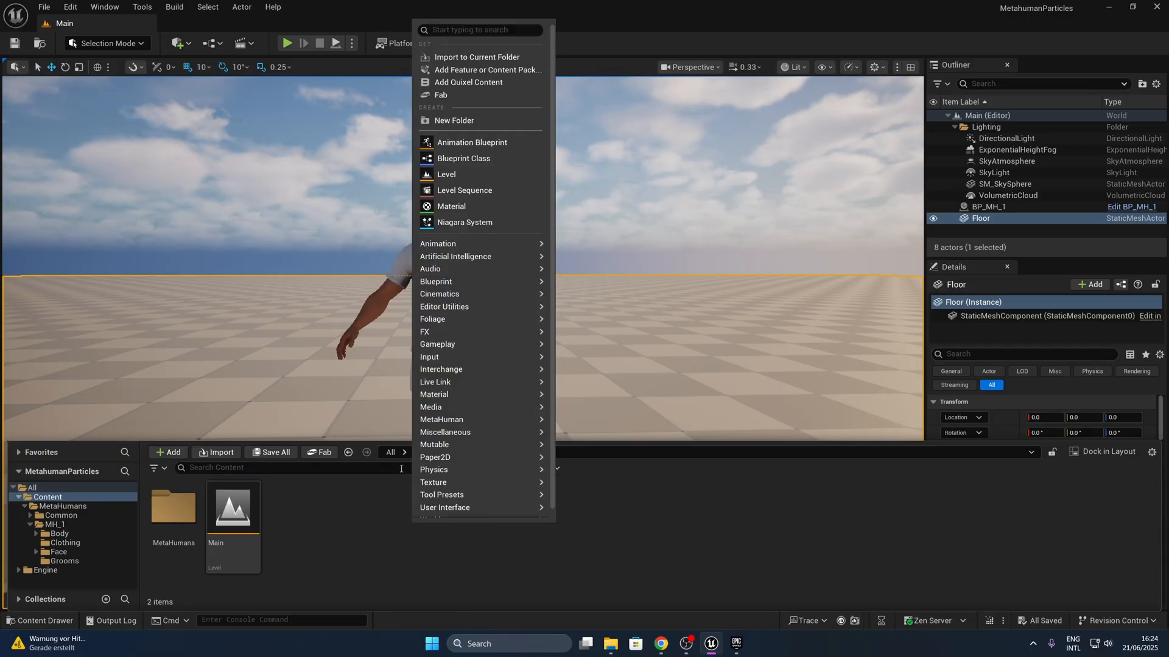
pyautogui.click(454, 120)
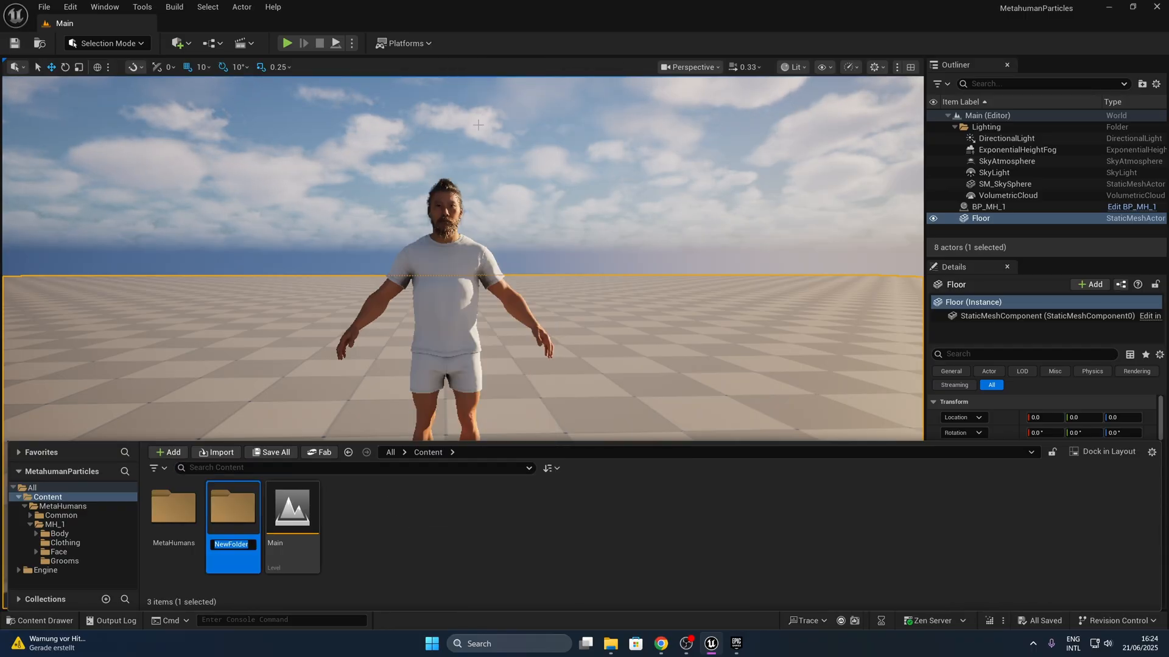
pyautogui.press('Return')
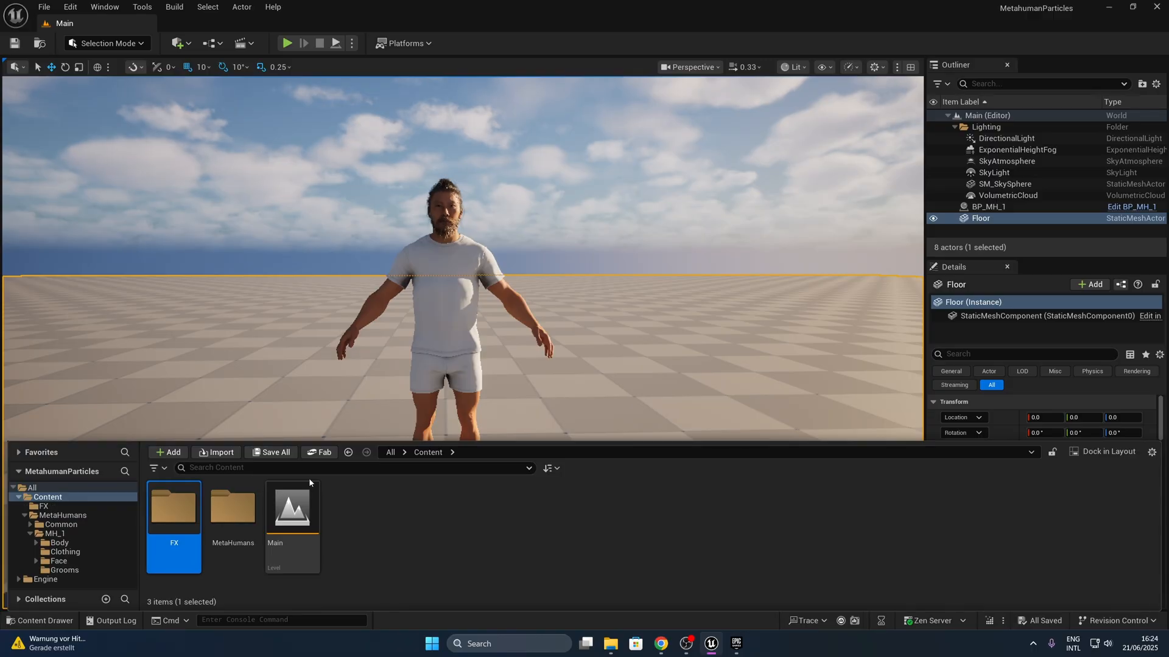
# - Create a Niagara System in the FX folder from the Fountain emitter template, name it NS_Metahuman and open it
pyautogui.doubleClick(181, 528)
pyautogui.rightClick(231, 543)
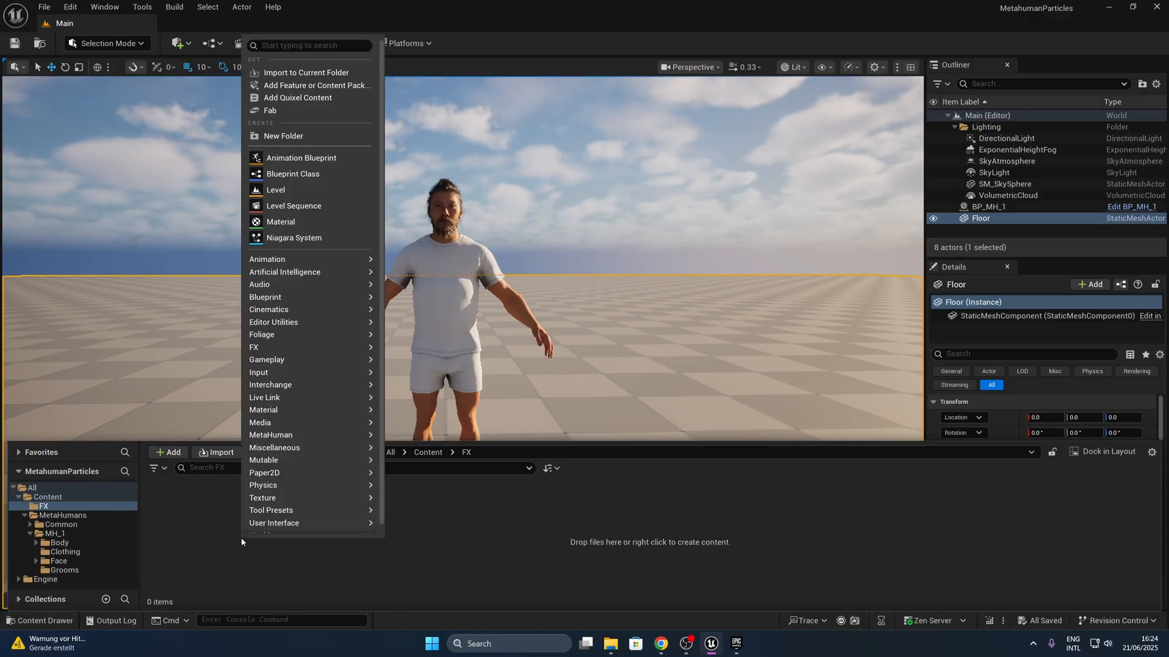
pyautogui.moveTo(268, 348)
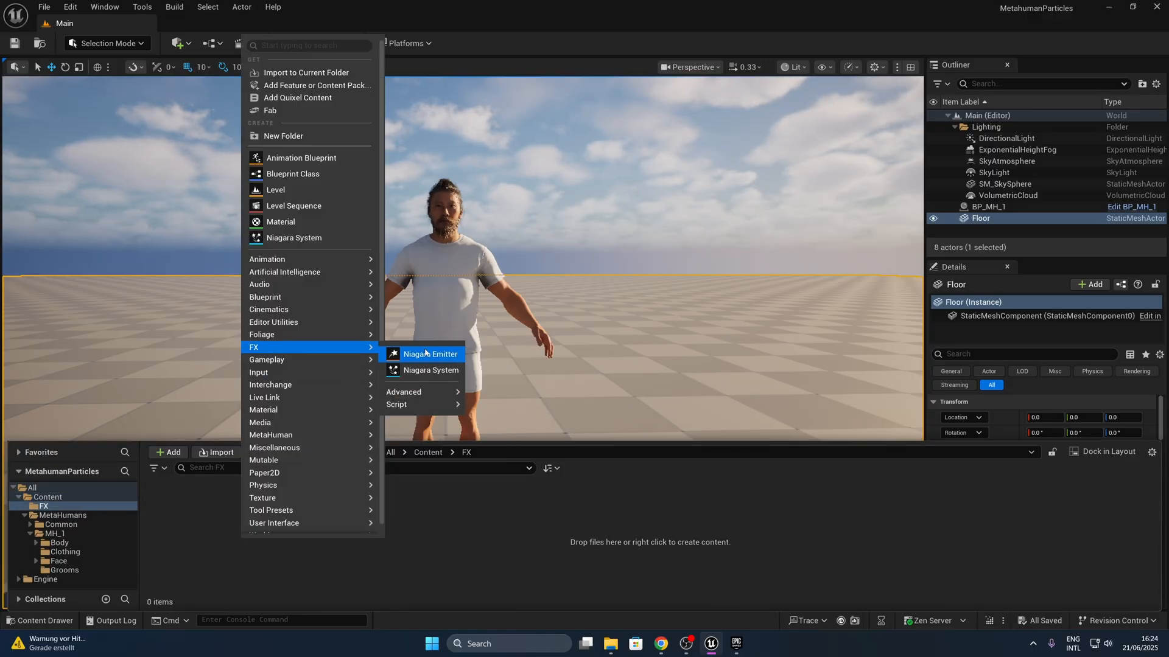
pyautogui.click(437, 370)
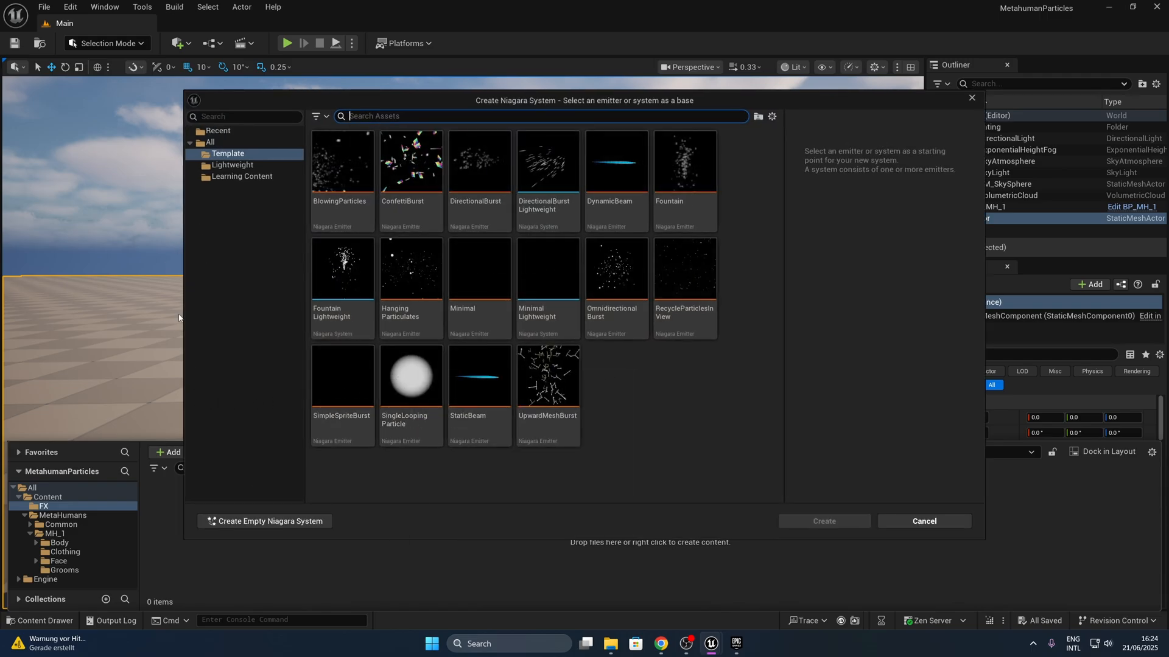
pyautogui.click(684, 182)
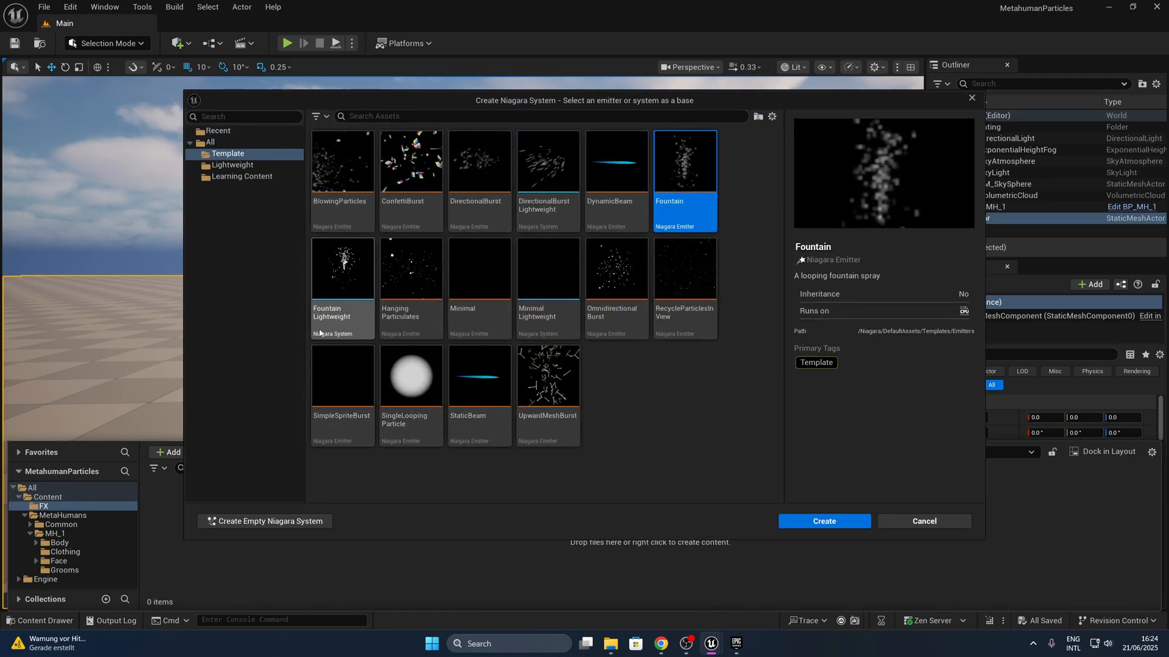
pyautogui.click(827, 523)
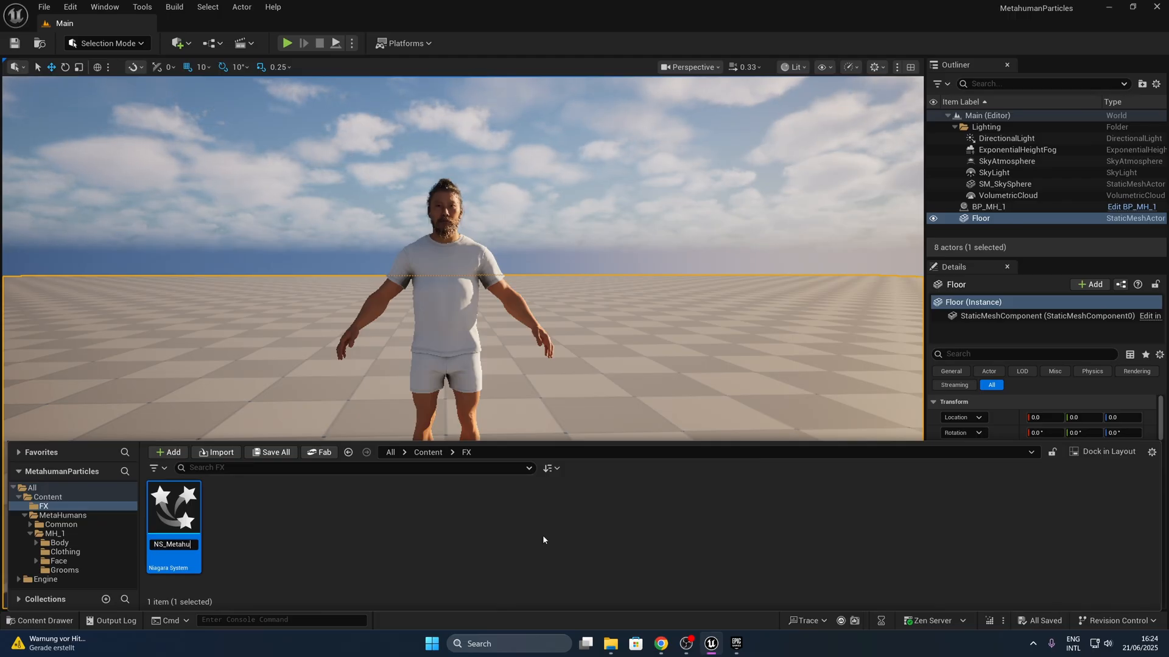
pyautogui.press('Return')
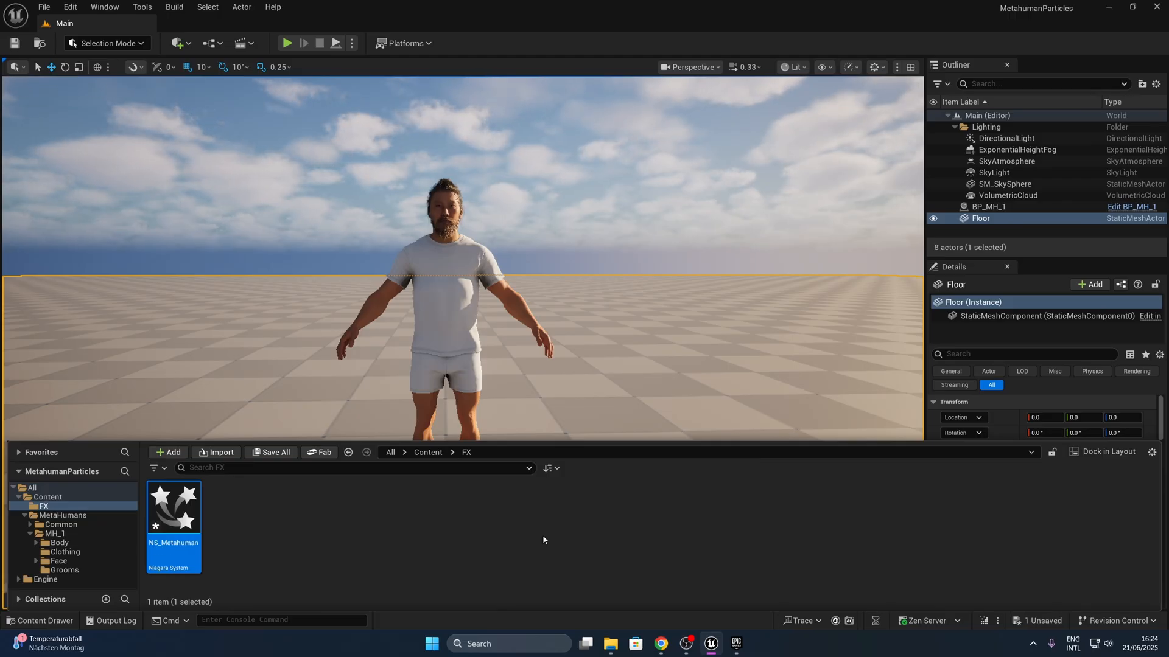
pyautogui.doubleClick(176, 514)
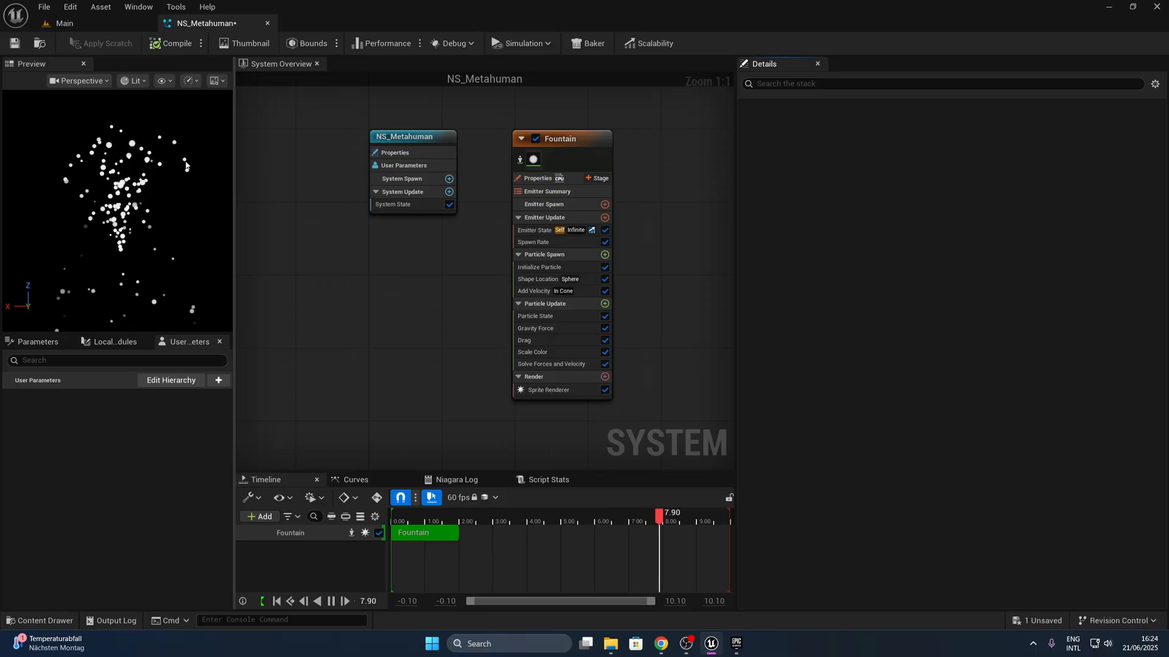
# - Set the preview scene's Environment Color to black, leaving Show Environment turned off
pyautogui.click(219, 81)
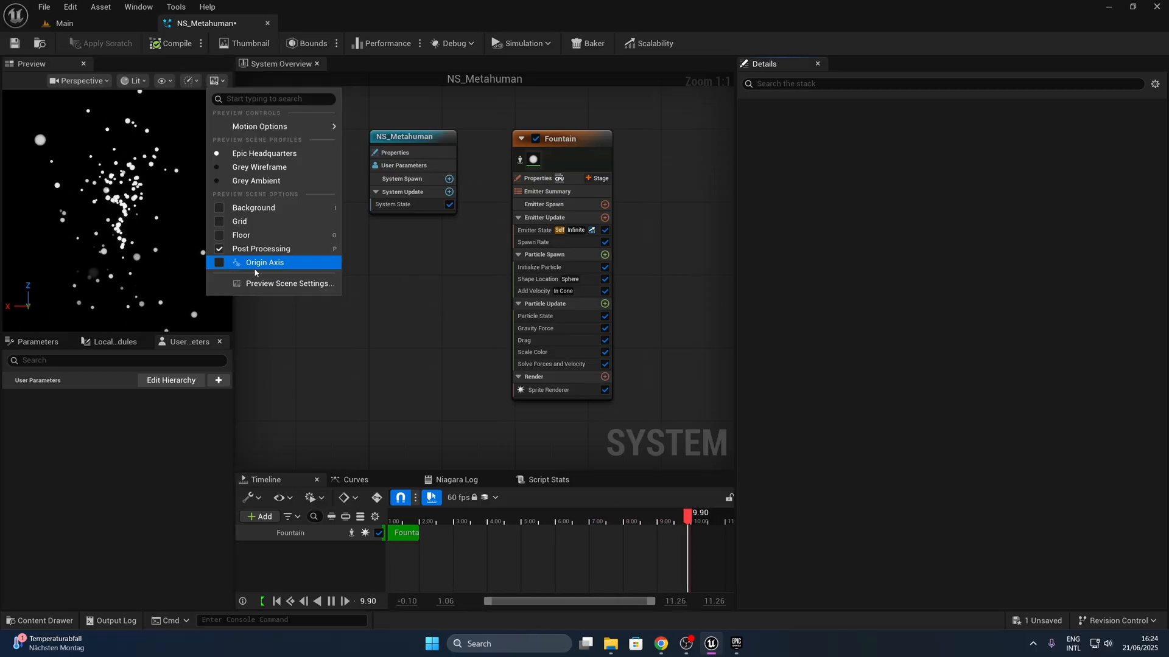
pyautogui.click(277, 283)
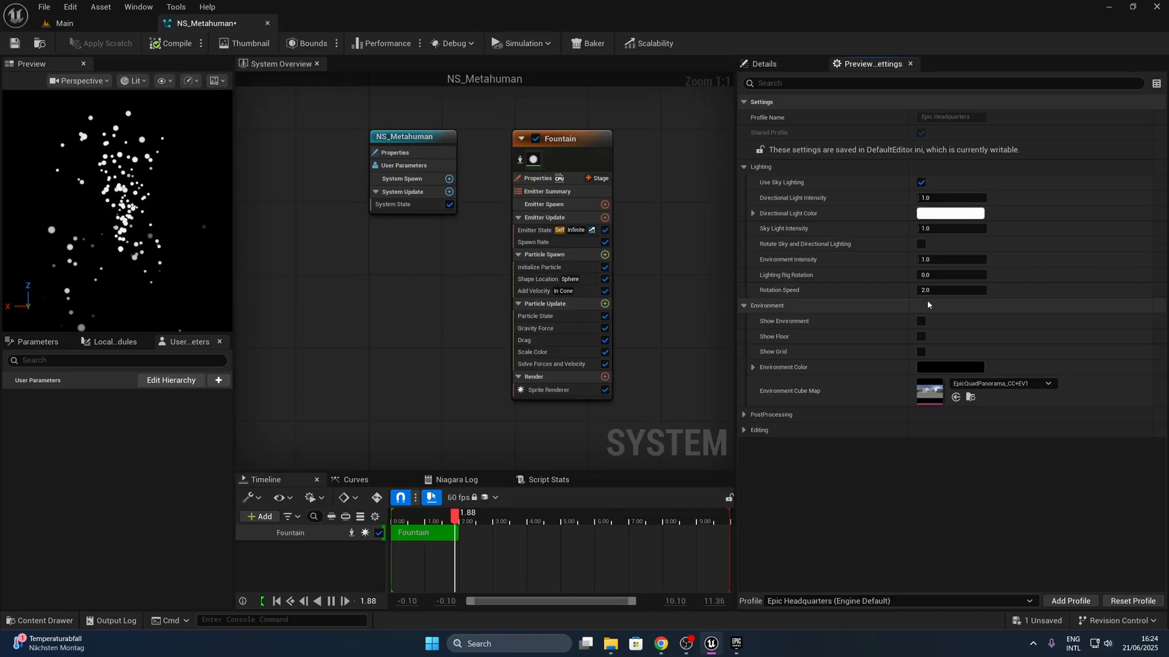
pyautogui.click(919, 321)
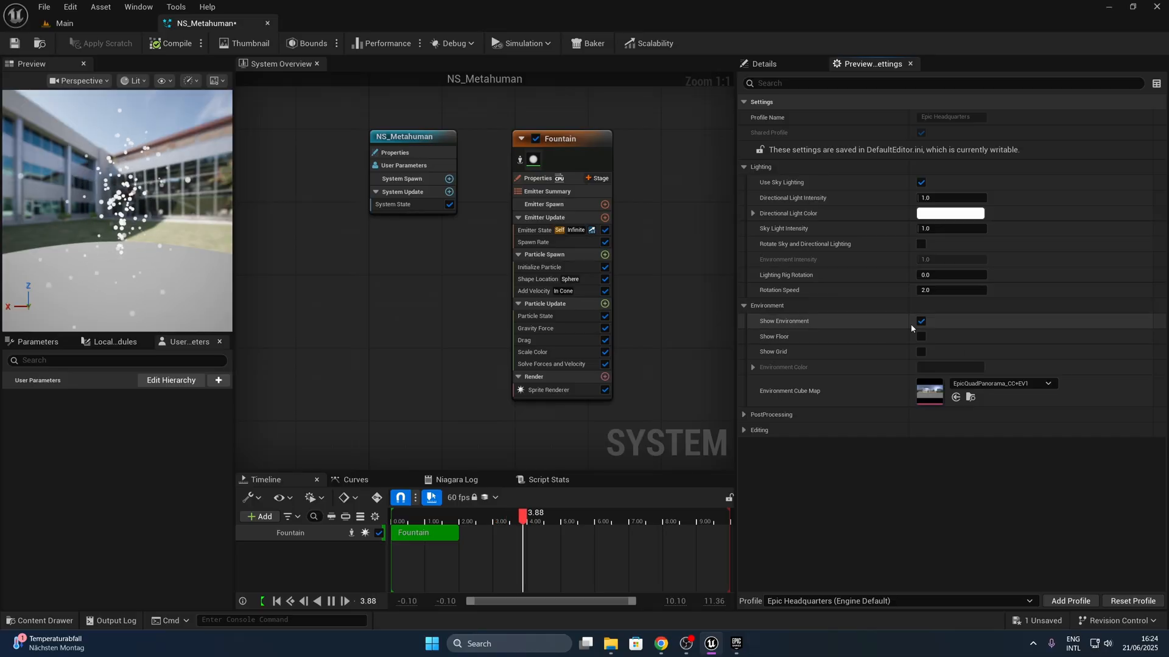
pyautogui.click(920, 321)
pyautogui.click(950, 367)
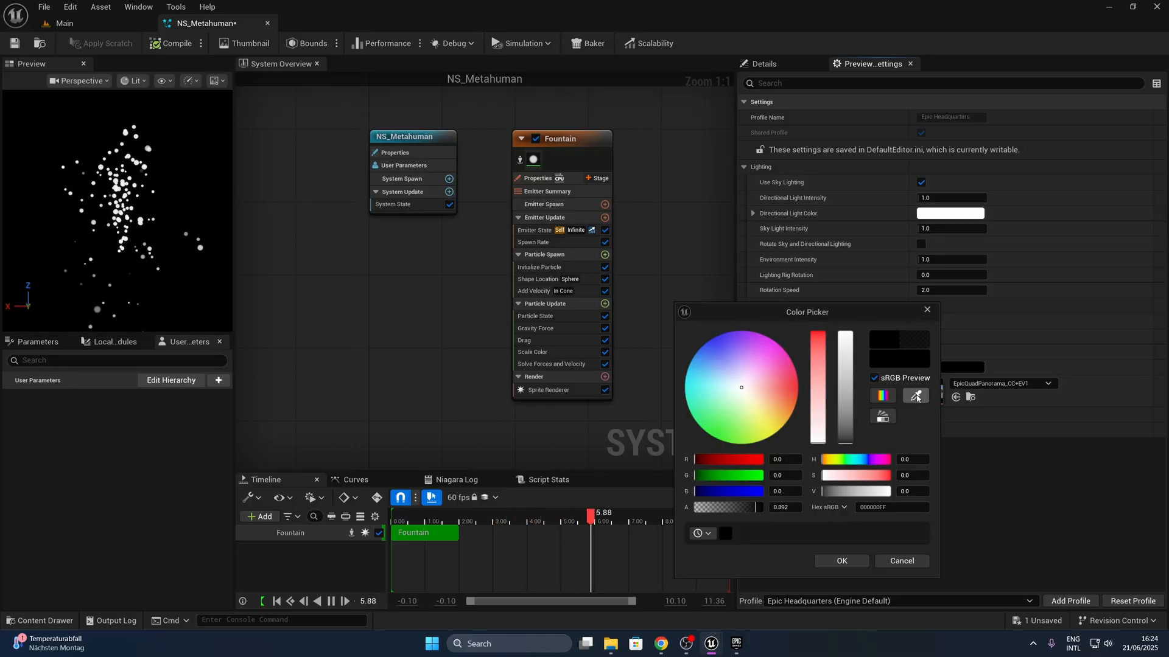
pyautogui.moveTo(846, 440)
pyautogui.mouseDown()
pyautogui.moveTo(846, 430)
pyautogui.moveTo(847, 444)
pyautogui.mouseUp()
pyautogui.click(827, 561)
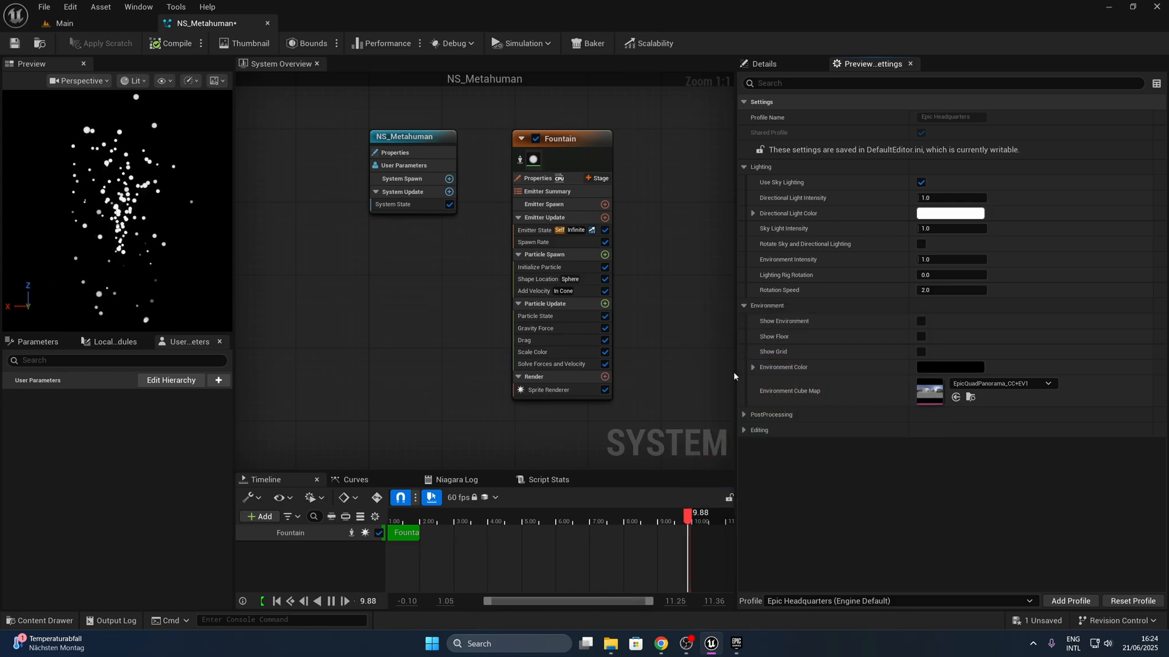
# - Enlarge the preview and settings areas of the Niagara editor and save the system
pyautogui.moveTo(736, 280); pyautogui.dragTo(716, 279)
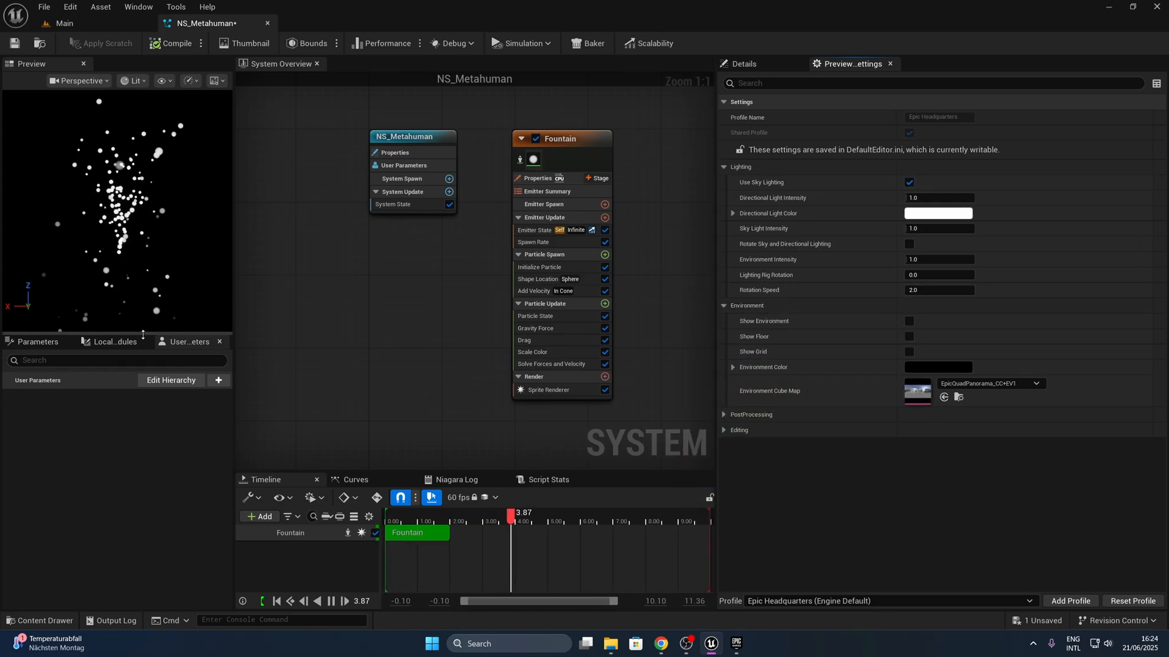
pyautogui.moveTo(142, 333); pyautogui.dragTo(178, 433)
pyautogui.moveTo(234, 379); pyautogui.dragTo(262, 379)
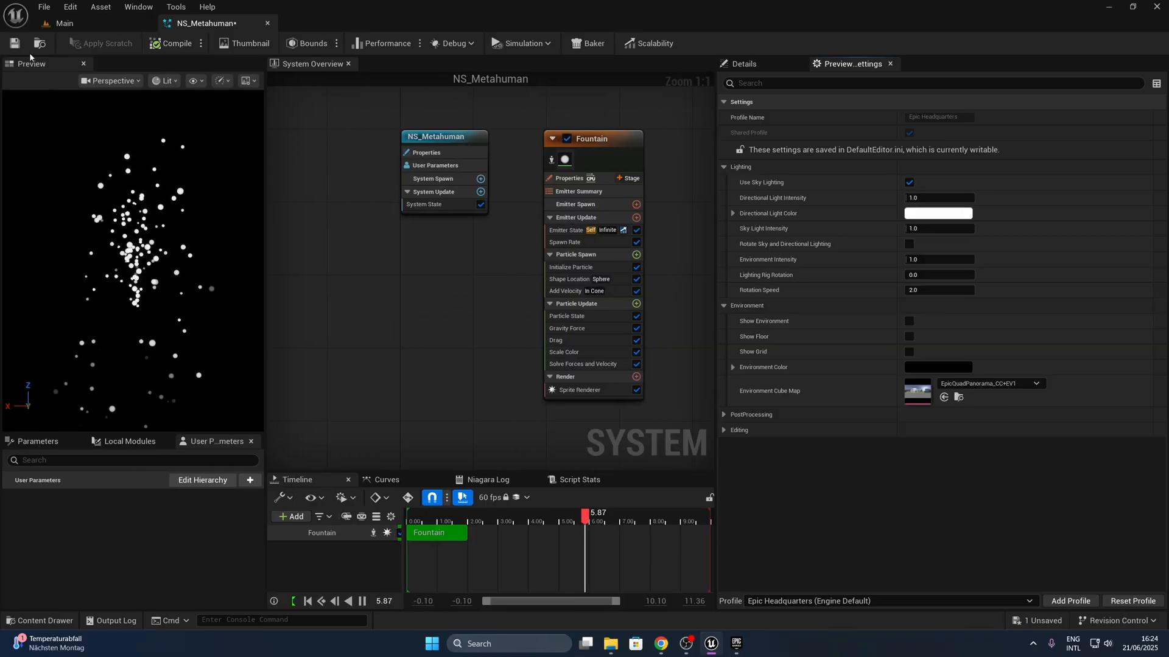
pyautogui.hotkey('ctrl', 's')
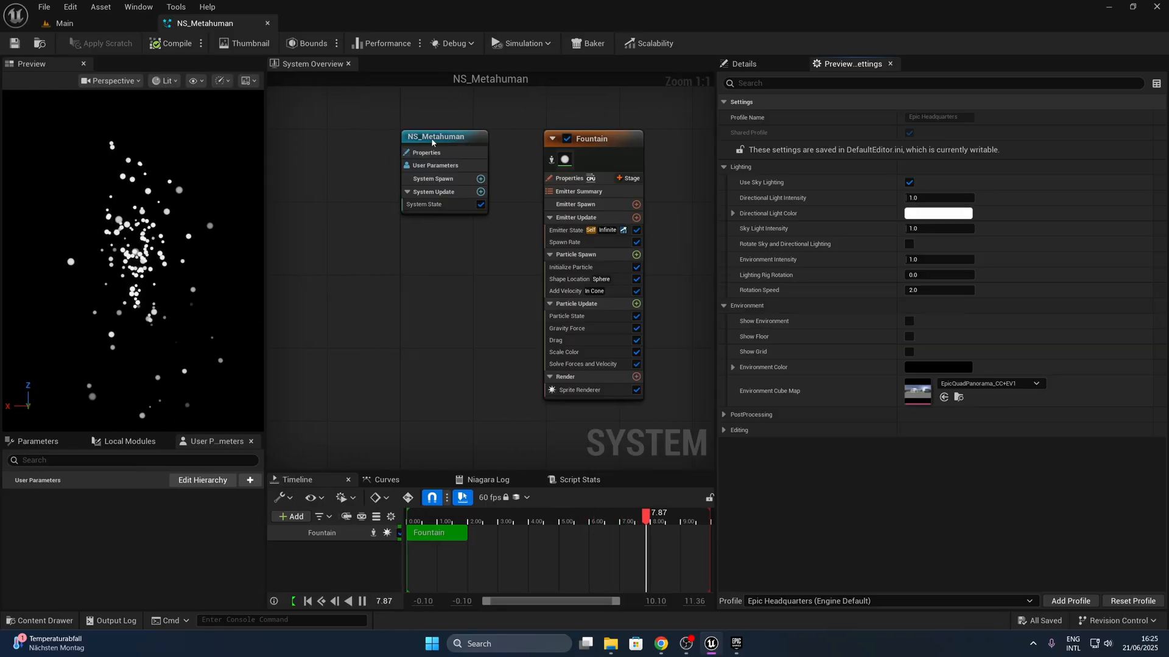
# - Shift the NS_Metahuman system node and the Fountain emitter node closer to the preview in the graph
pyautogui.moveTo(438, 152); pyautogui.dragTo(347, 152)
pyautogui.moveTo(576, 159); pyautogui.dragTo(450, 160)
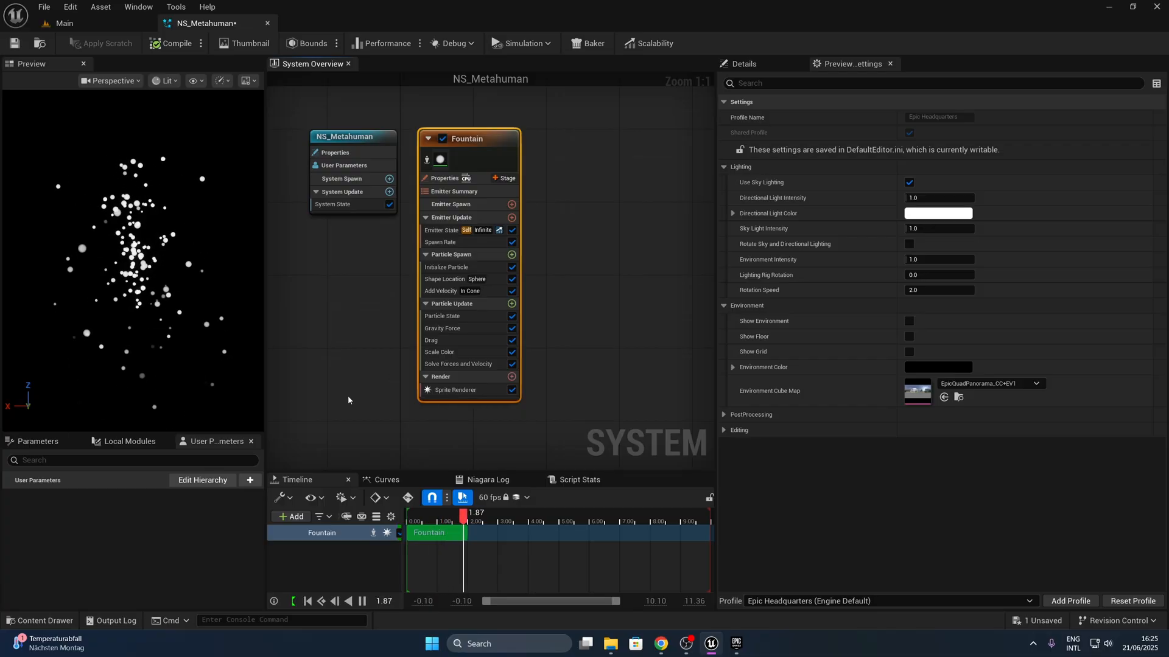
# - Disable the Fountain emitter's Gravity Force and Drag modules and delete its Add Velocity module
pyautogui.click(512, 329)
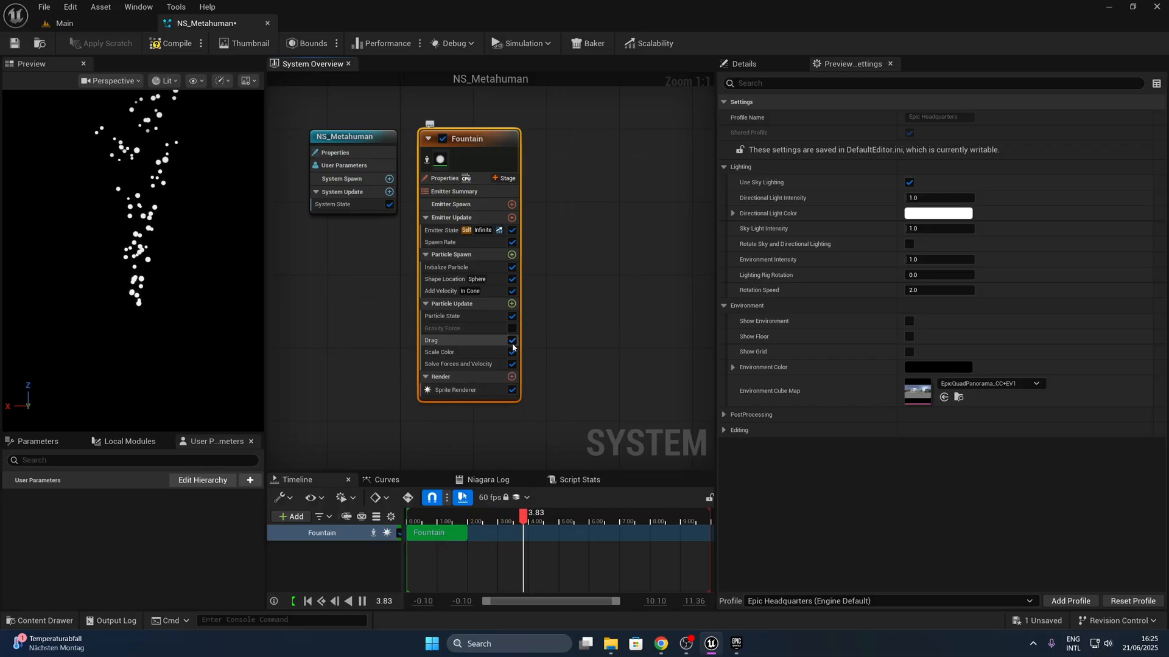
pyautogui.click(512, 340)
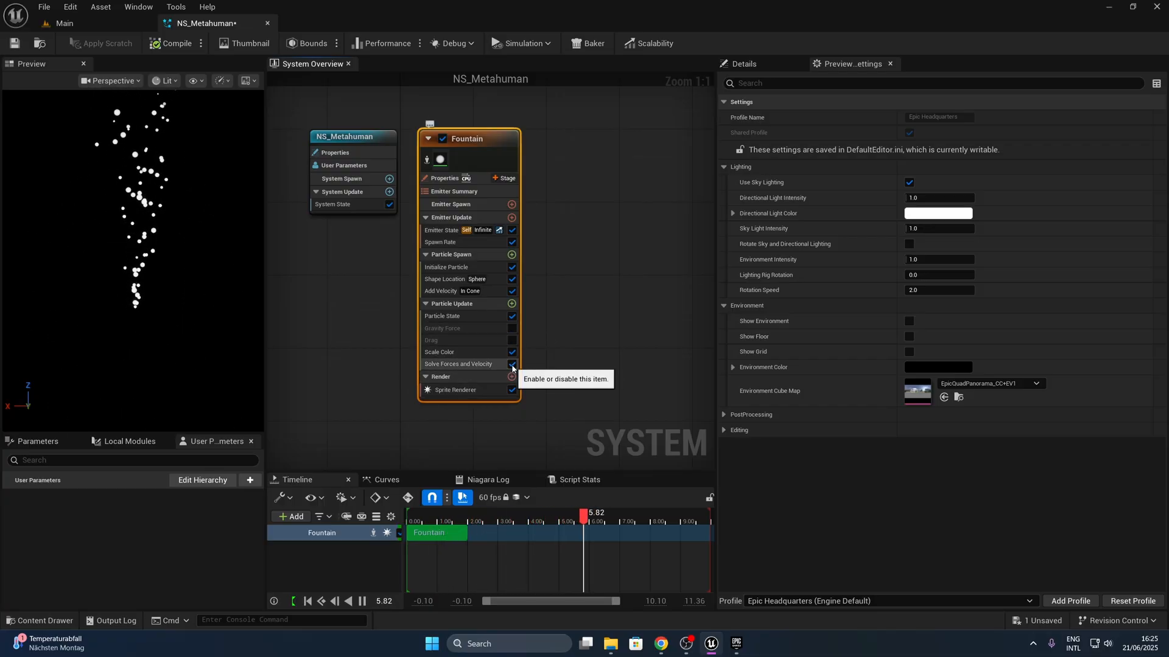
pyautogui.click(495, 291)
pyautogui.press('Delete')
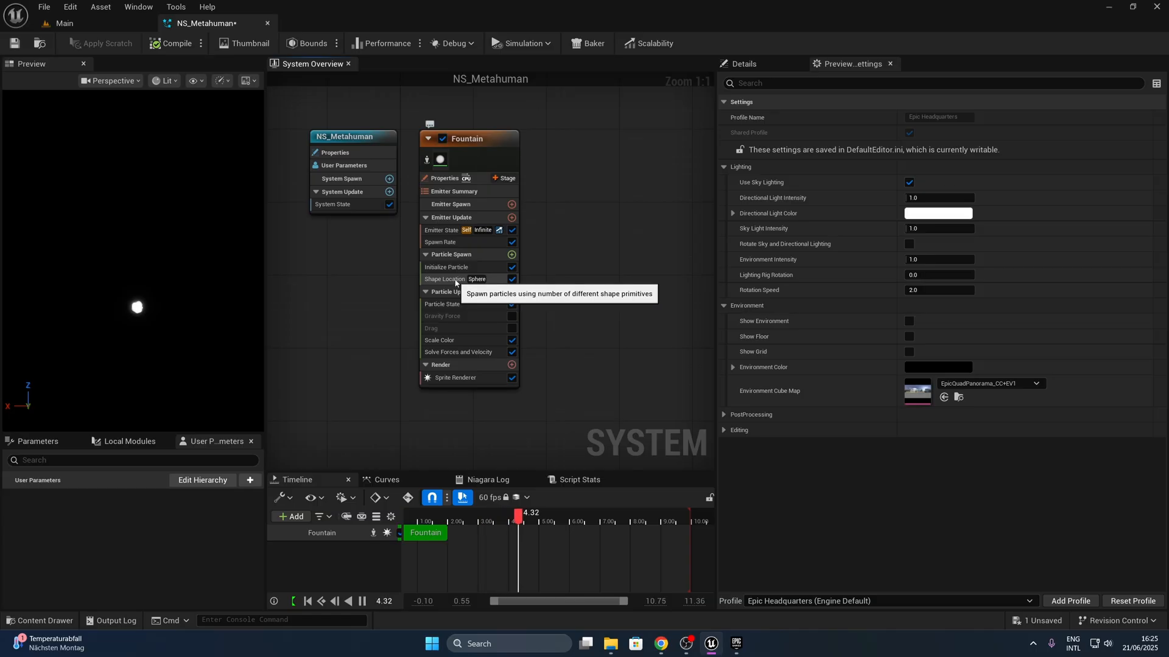
# - Set the Fountain emitter's SpawnRate to 5000
pyautogui.click(513, 264)
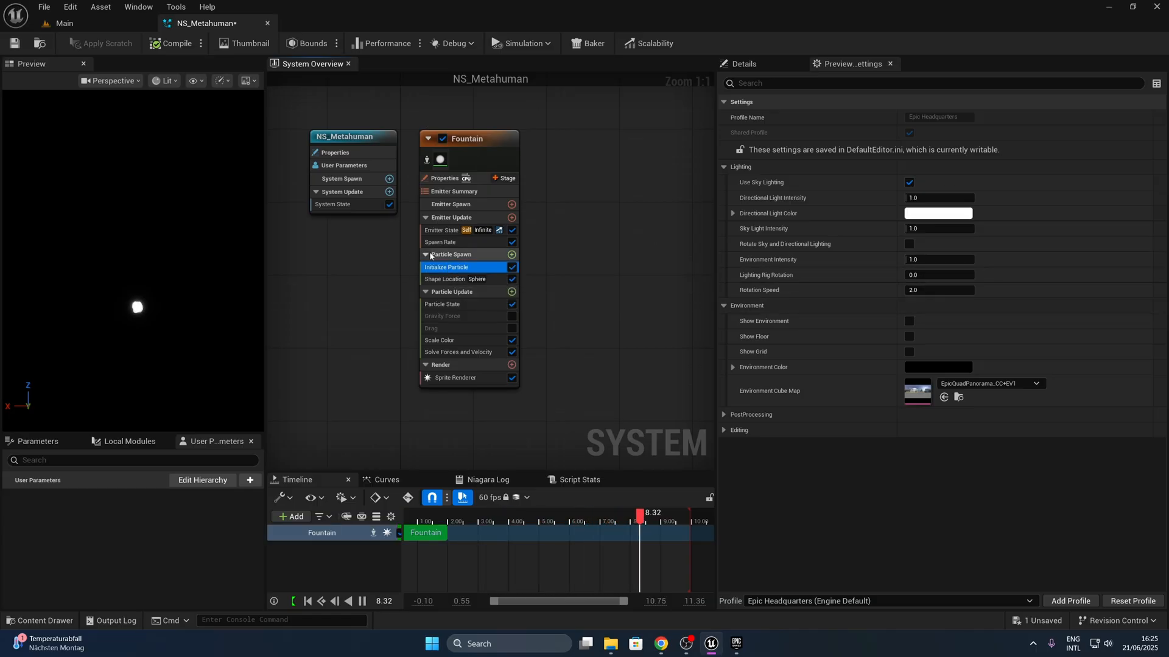
pyautogui.click(453, 242)
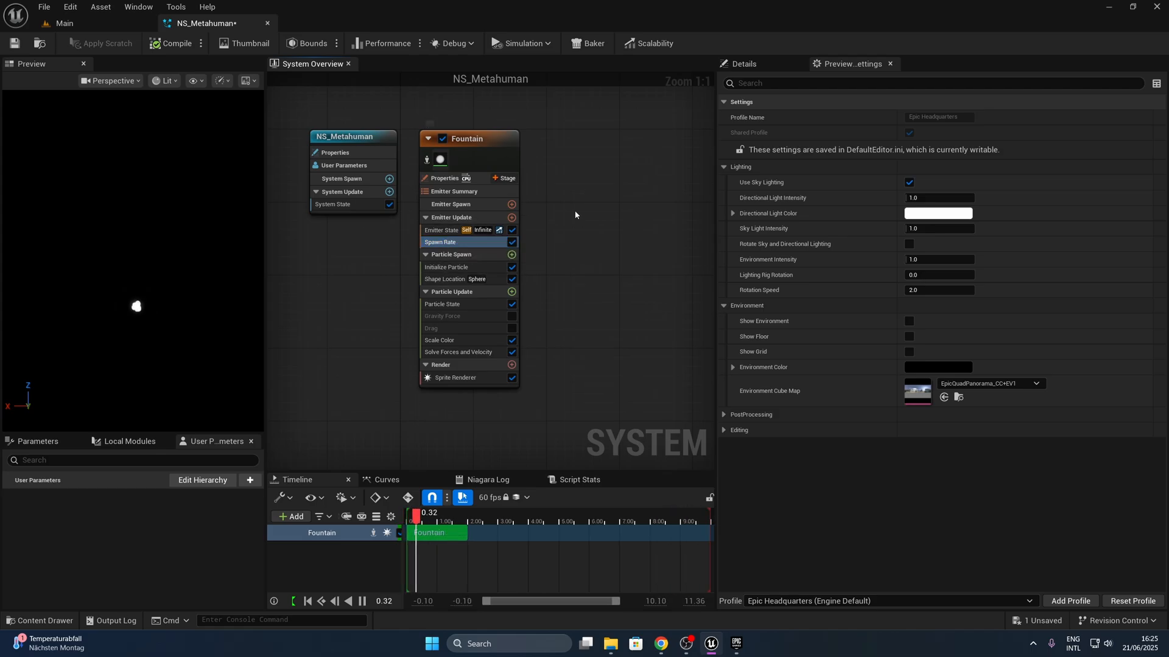
pyautogui.click(458, 135)
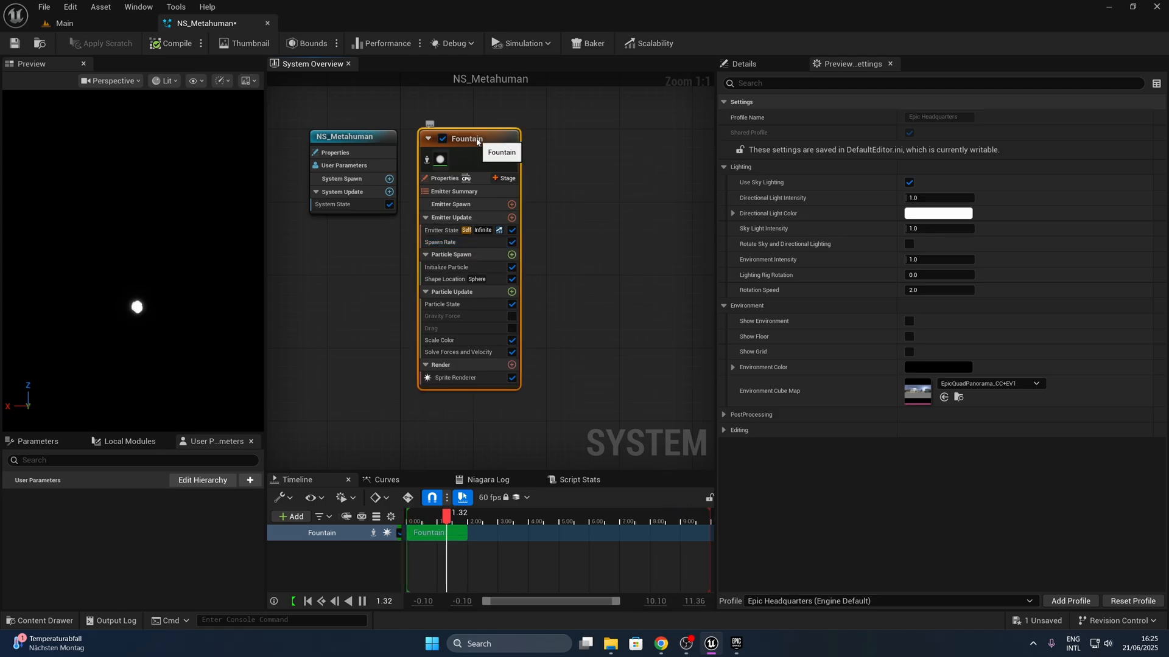
pyautogui.click(772, 67)
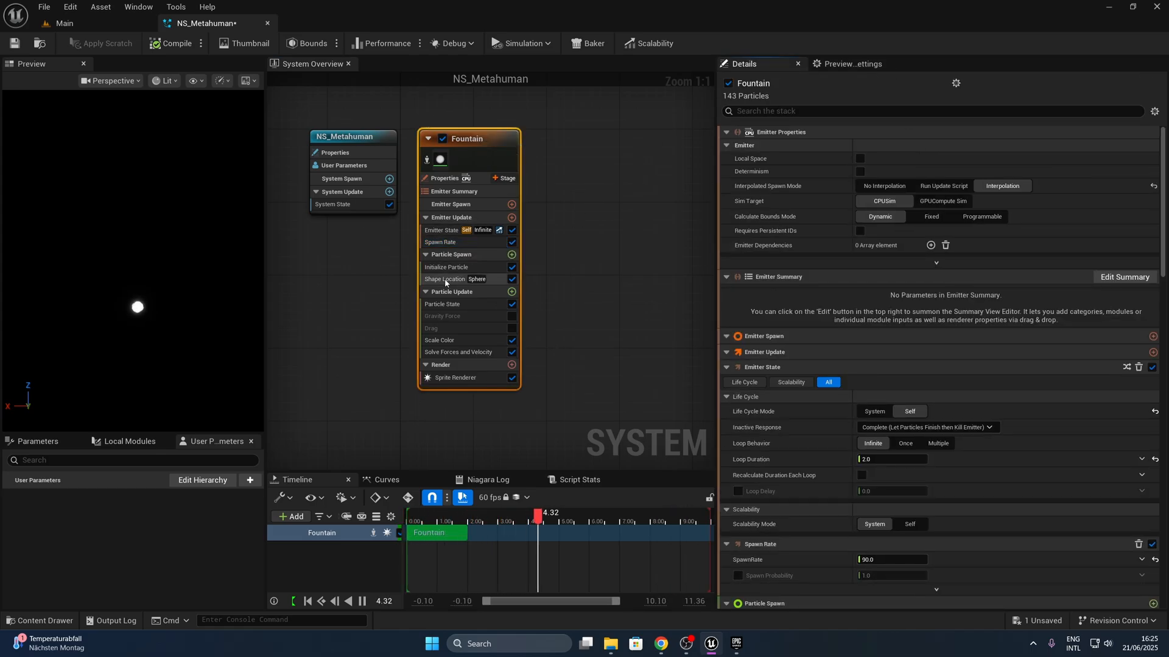
pyautogui.click(445, 244)
pyautogui.click(872, 149)
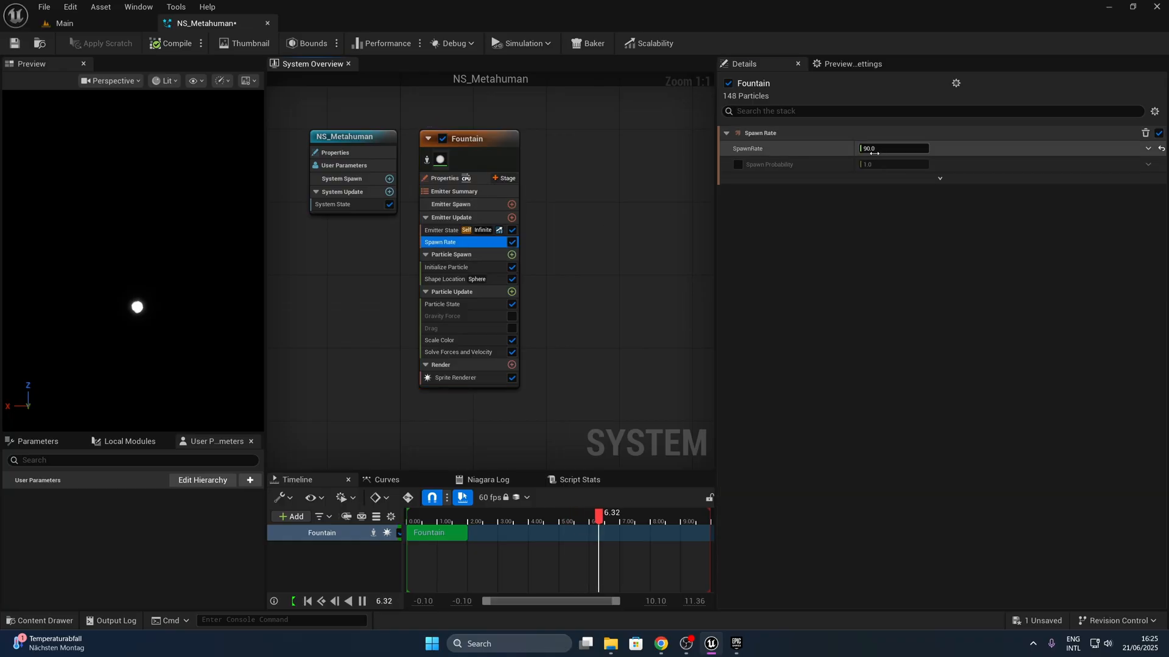
pyautogui.write('500')
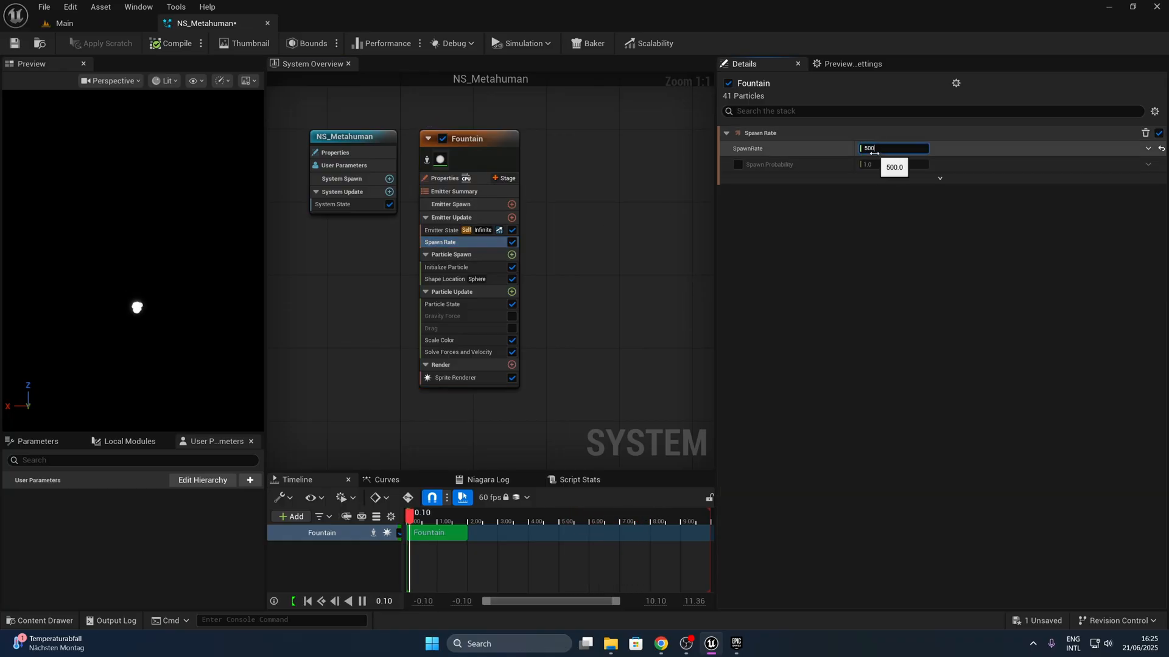
pyautogui.write('0')
pyautogui.press('Return')
pyautogui.click(637, 253)
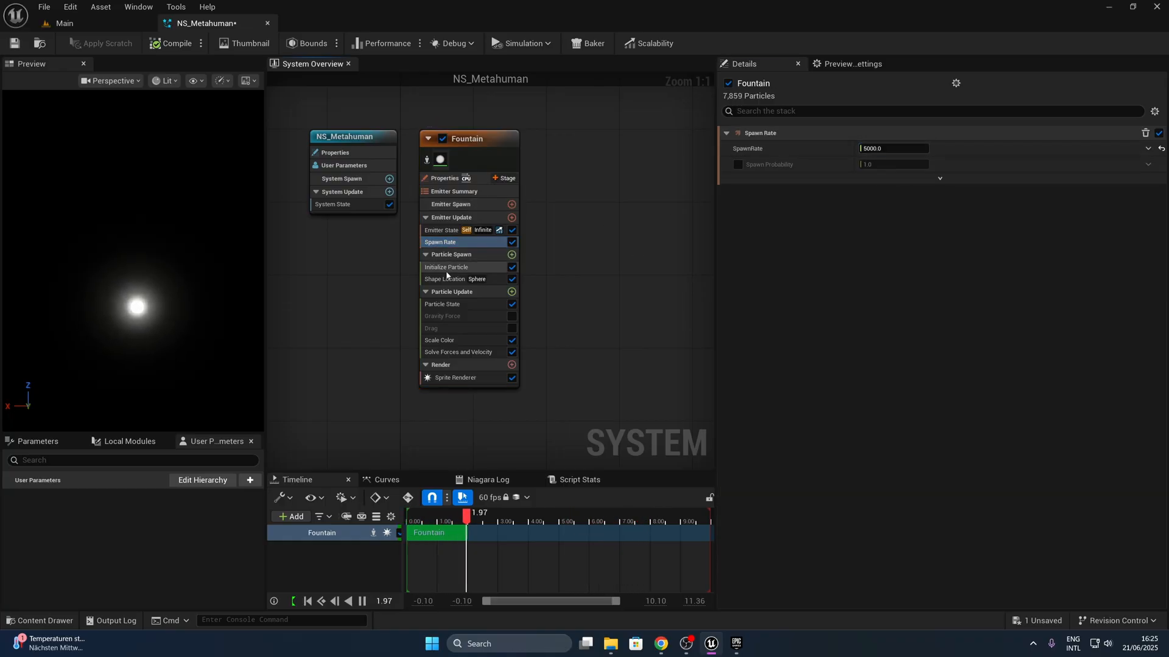
# - Enable Local Space and Determinism for the Fountain emitter, with Sim Target GPUCompute Sim and Calculate Bounds Mode Fixed
pyautogui.click(463, 179)
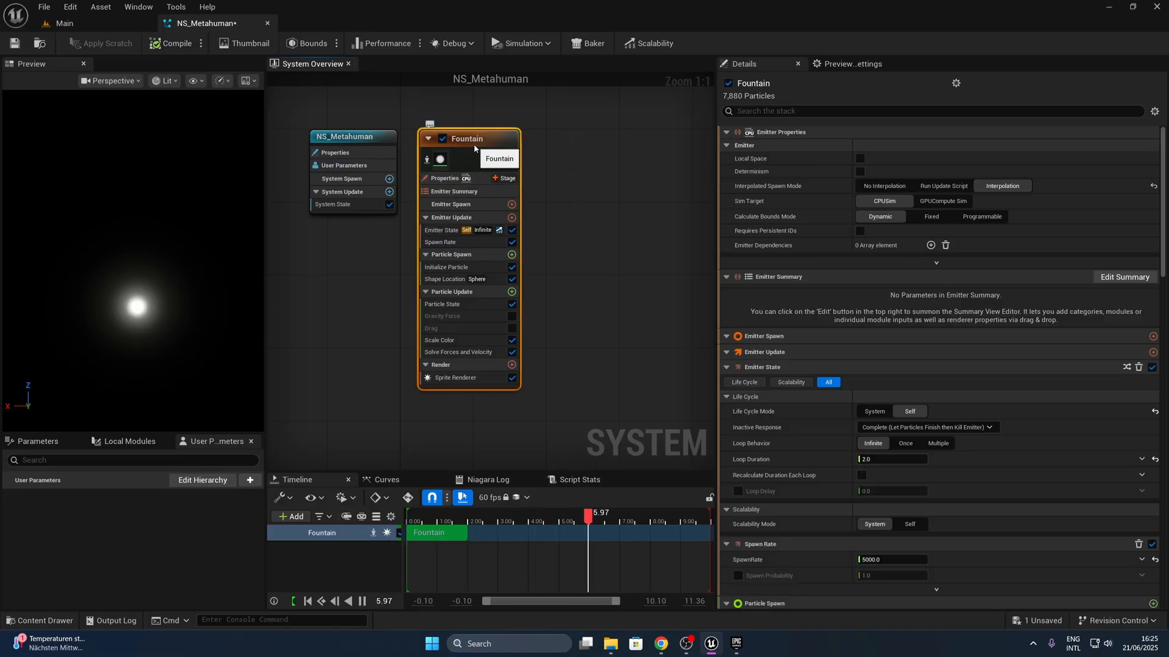
pyautogui.click(862, 159)
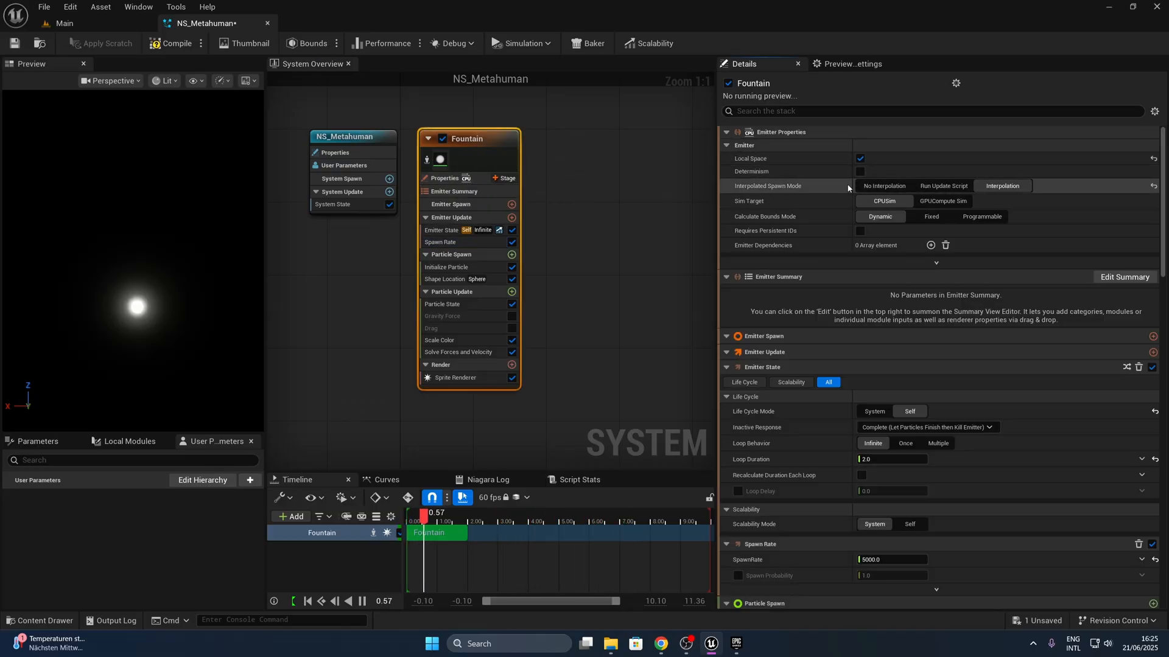
pyautogui.click(862, 171)
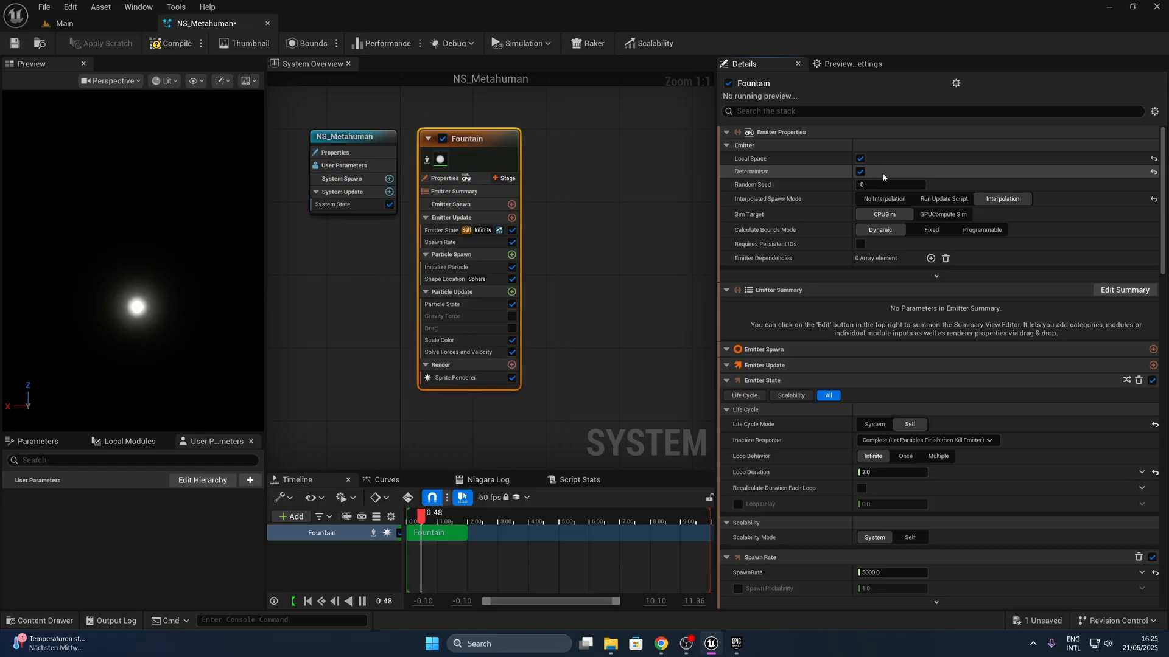
pyautogui.click(943, 214)
pyautogui.click(927, 258)
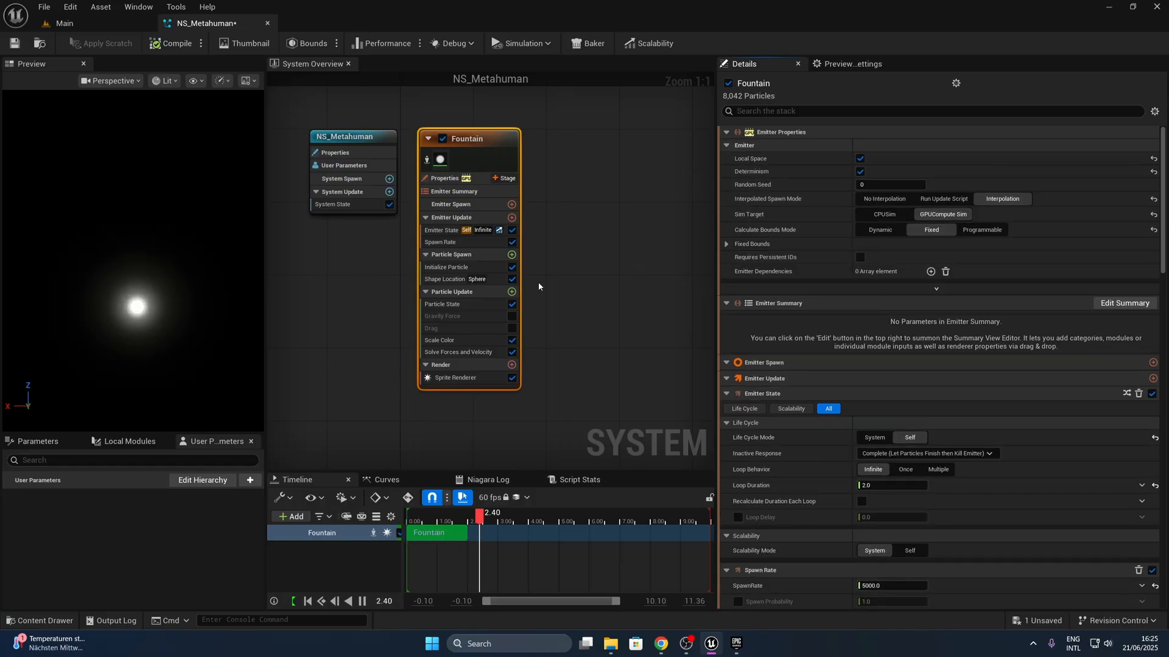
# - Set both Uniform Sprite Size Min and Max to 0.3 in the Fountain emitter's Initialize Particle module
pyautogui.click(454, 267)
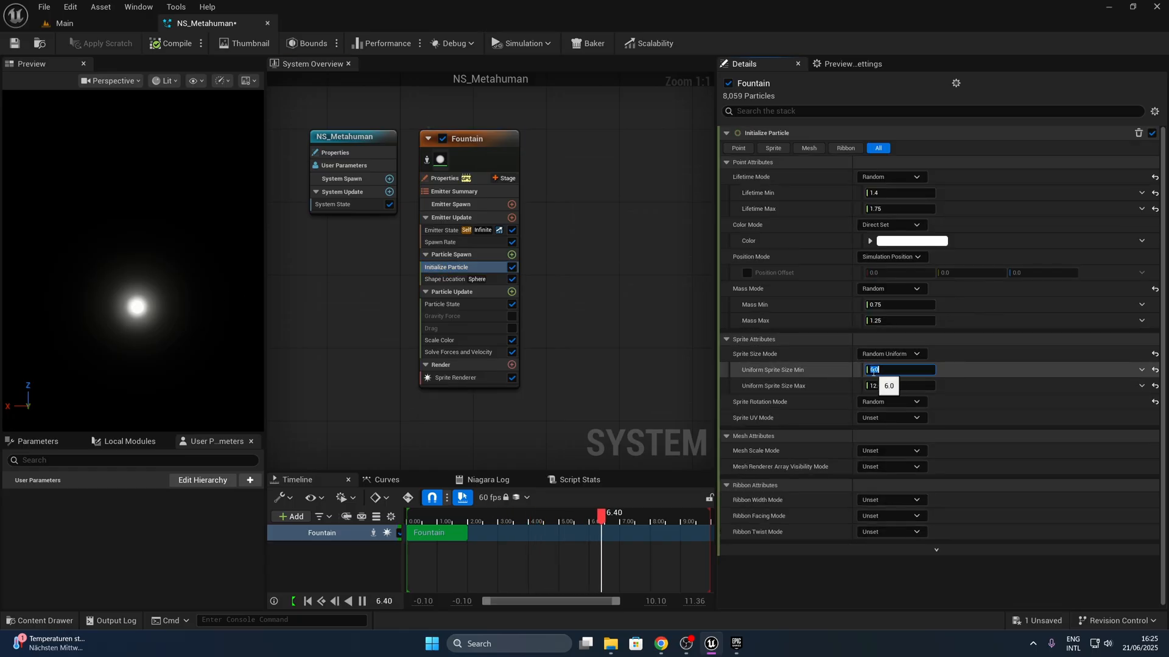
pyautogui.write('0.3')
pyautogui.press('Tab')
pyautogui.write('0.3')
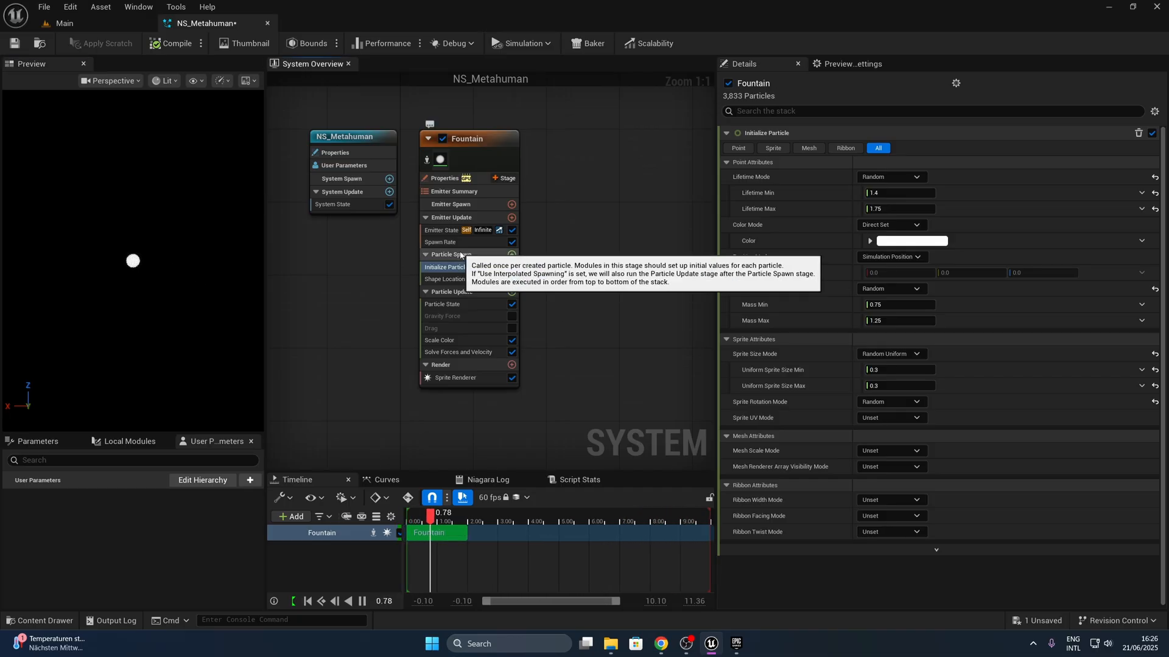
# - Add a Skeletal Mesh Location module to the Fountain emitter's Particle Spawn group
pyautogui.click(511, 254)
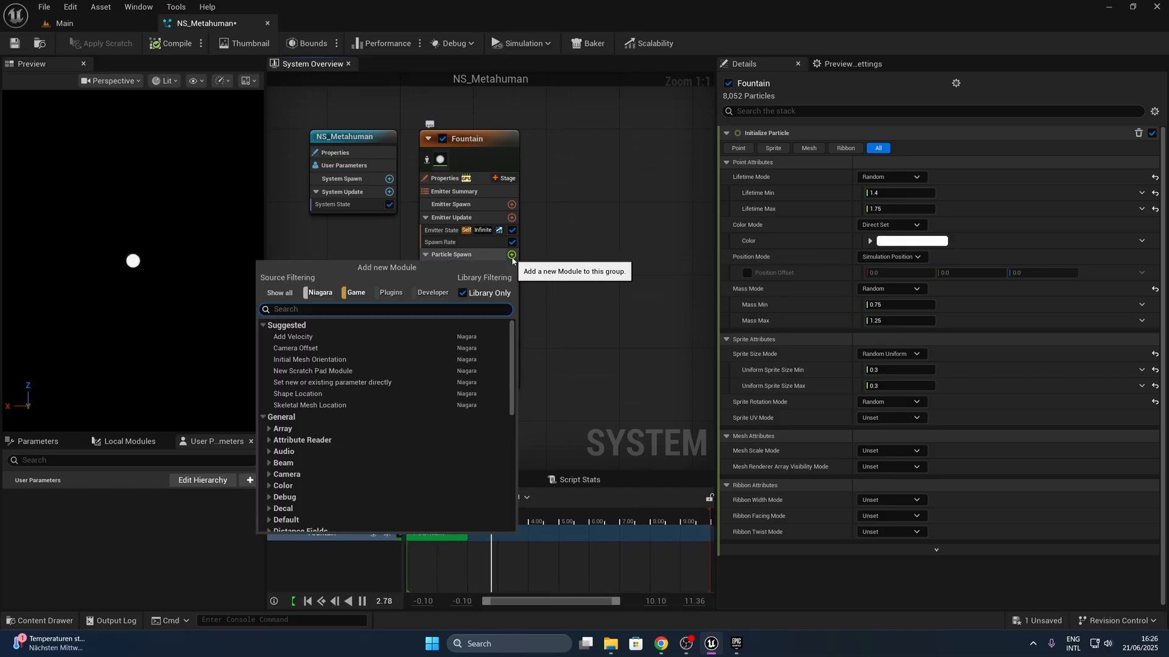
pyautogui.write('skele')
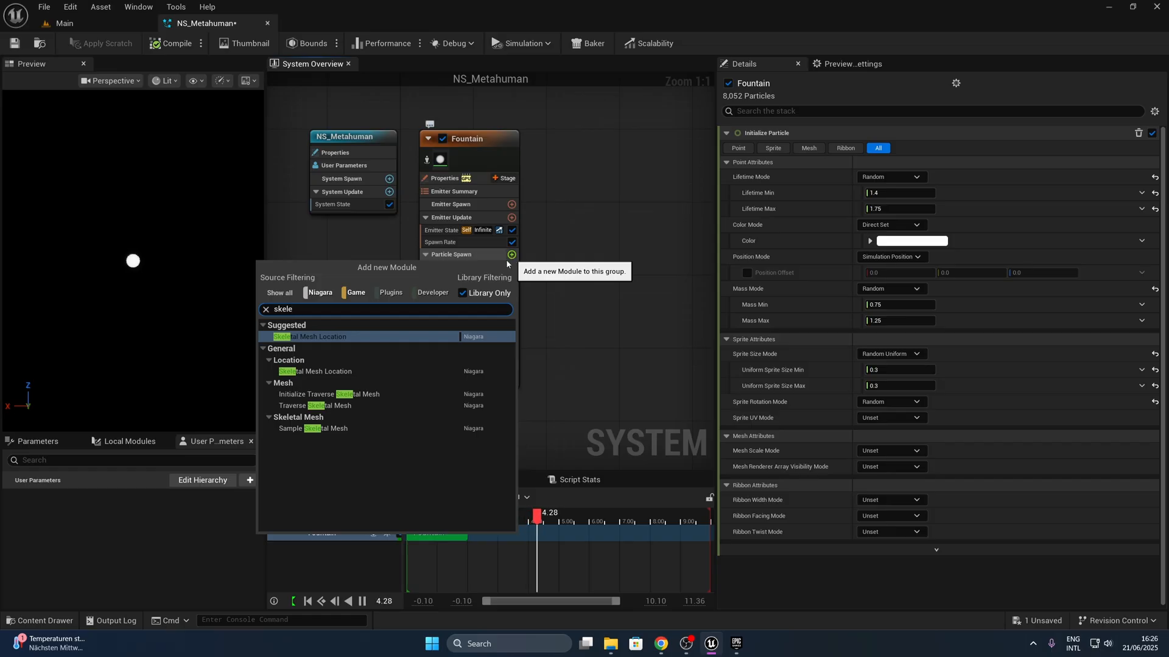
pyautogui.click(327, 337)
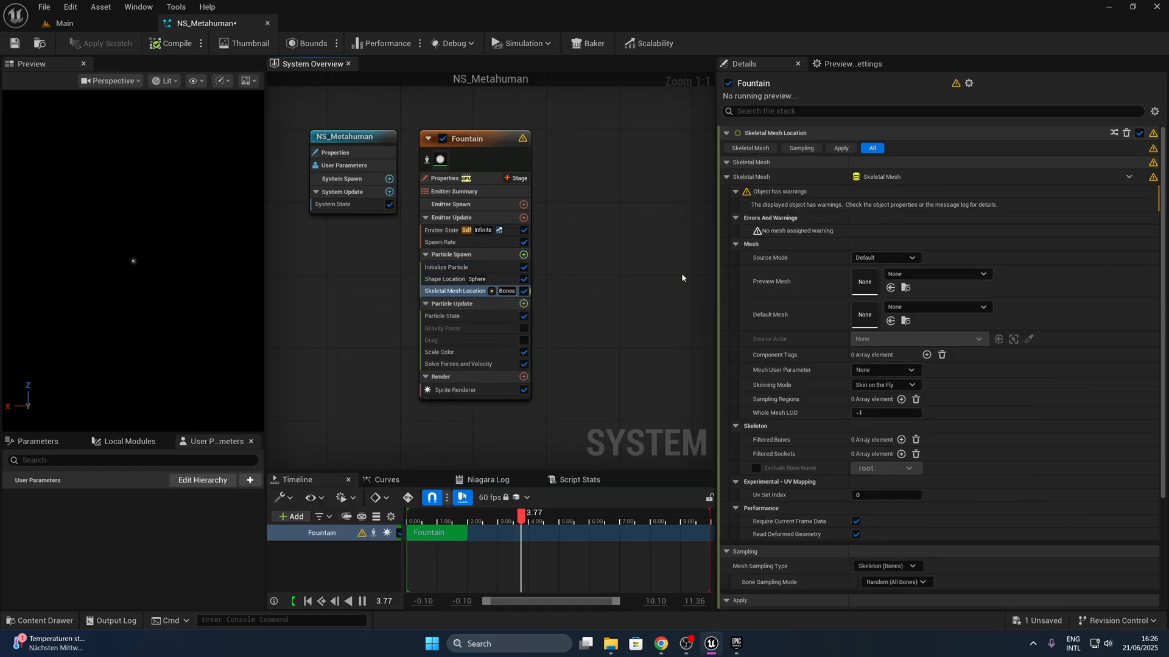
# - Set the Skeletal Mesh Location's Source Mode to Default Mesh Only and its Default Mesh to SKM_MH_1_FaceMesh
pyautogui.click(885, 258)
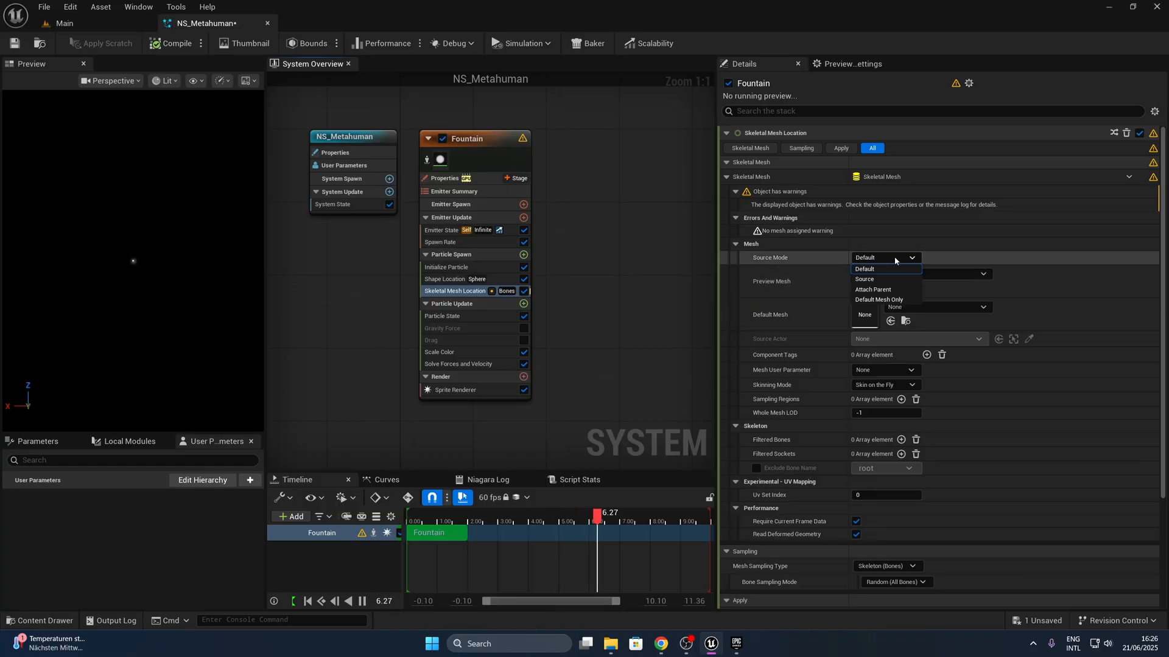
pyautogui.click(878, 299)
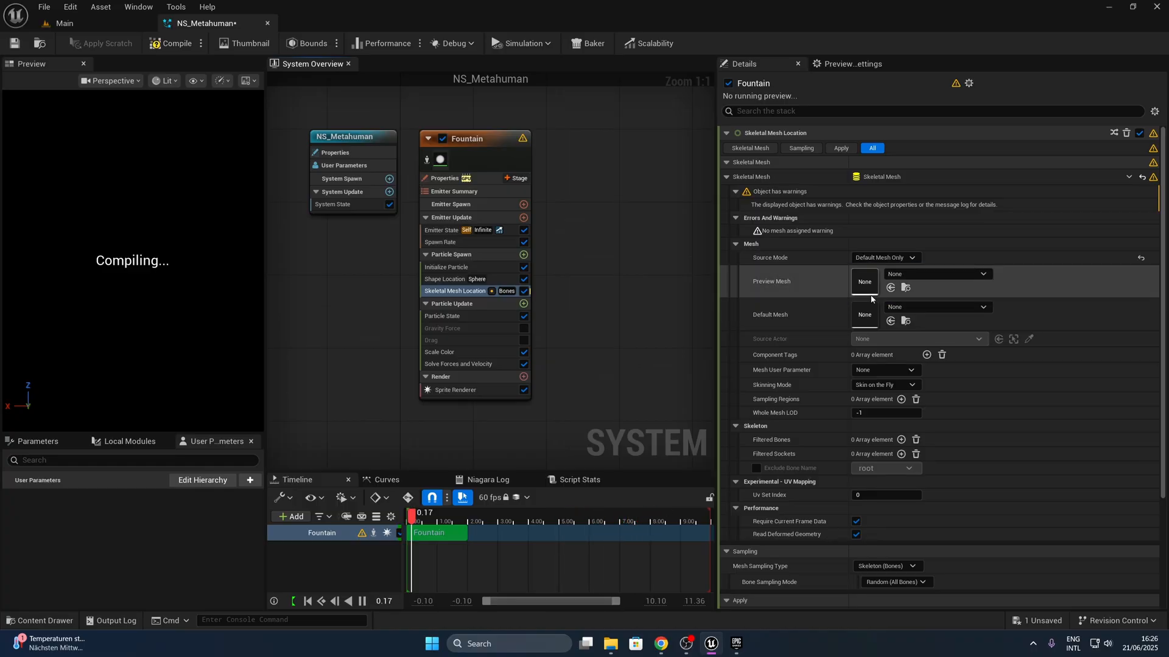
pyautogui.click(933, 309)
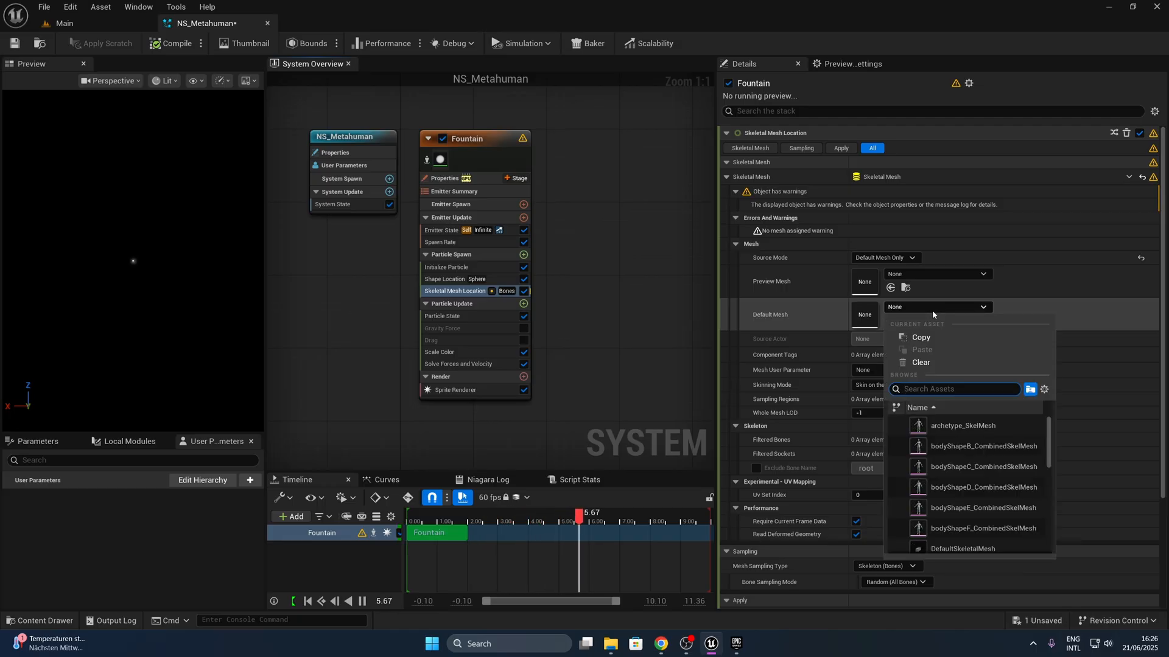
pyautogui.write('MH')
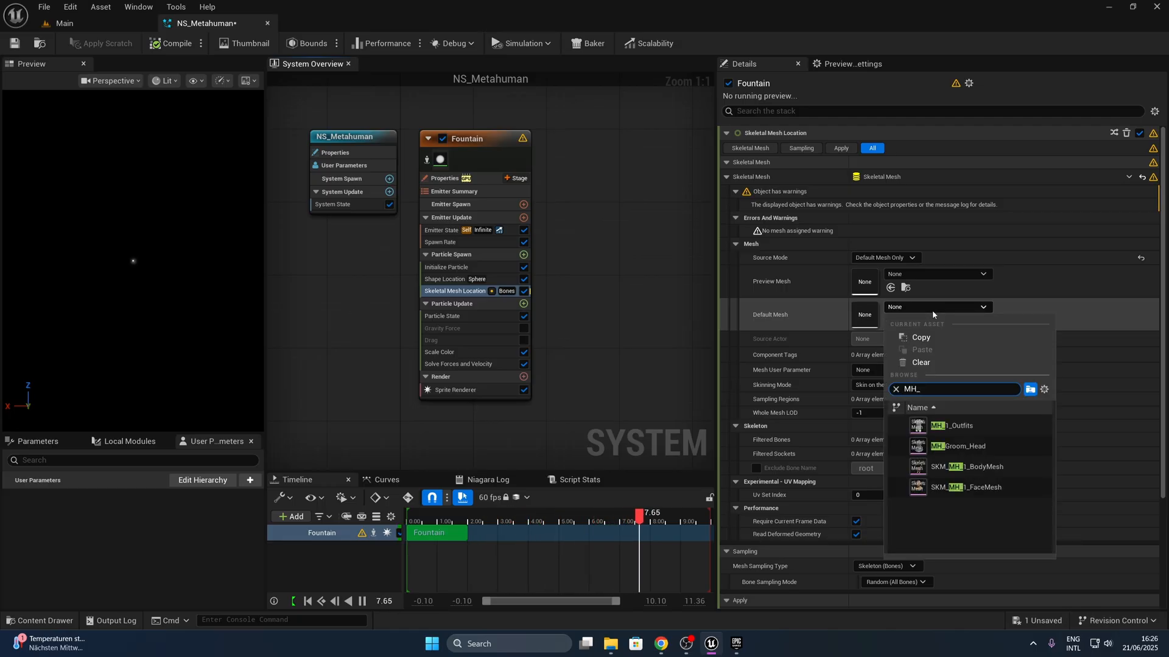
pyautogui.write('_1')
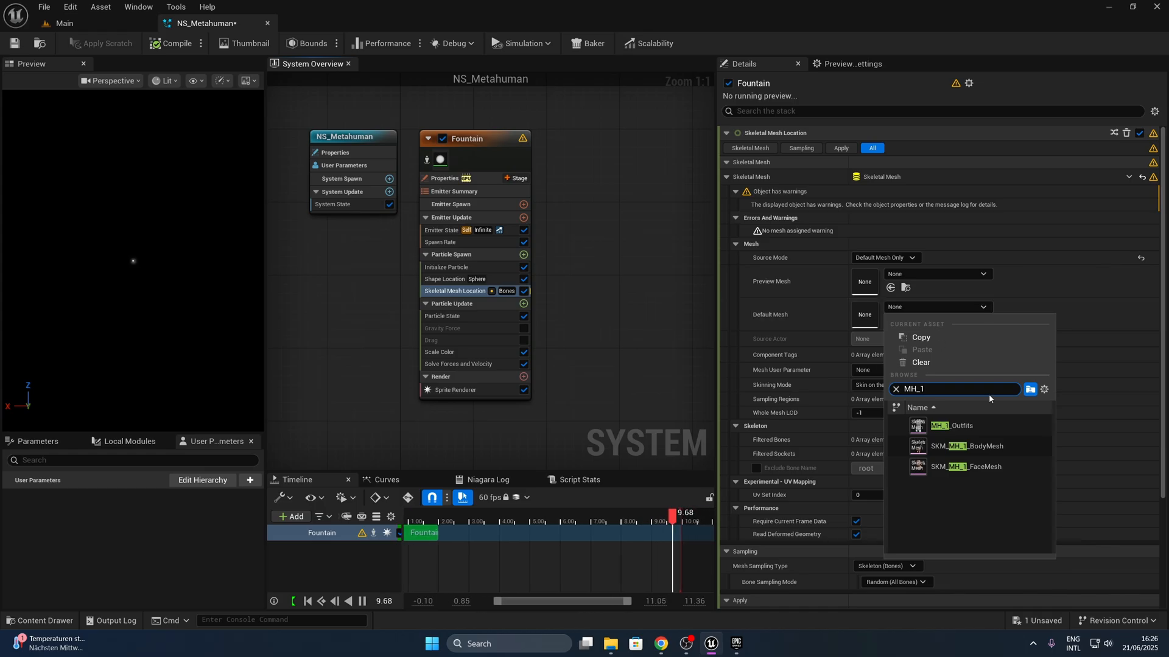
pyautogui.click(992, 468)
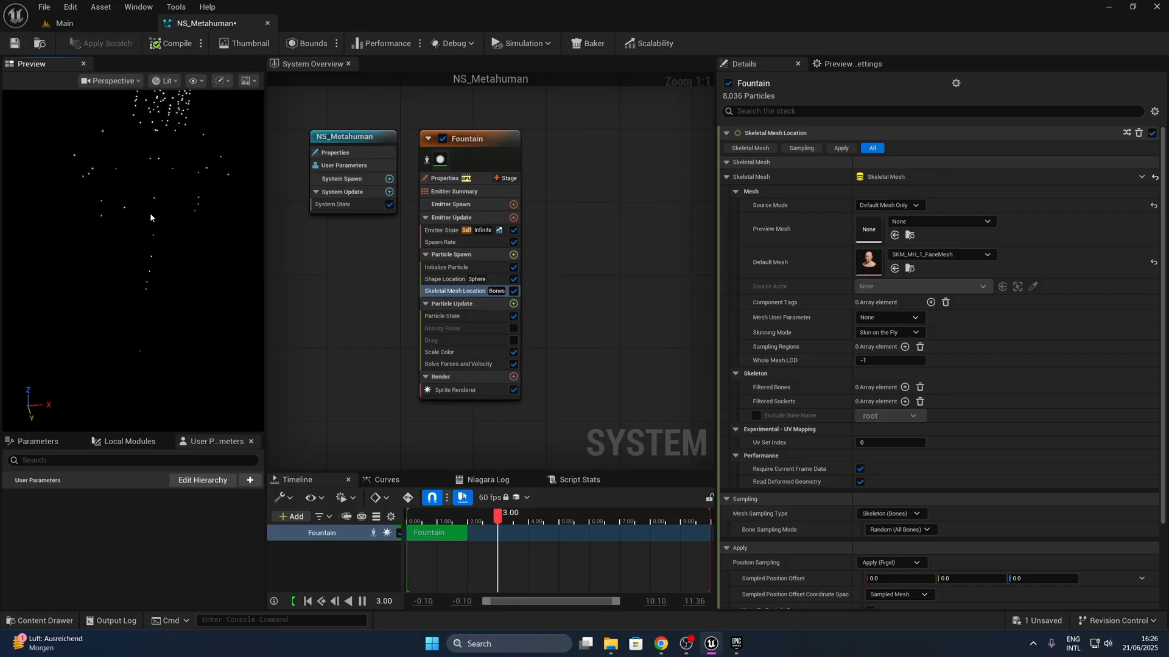
# - Set the Skeletal Mesh Location's Mesh Sampling Type to Surface (Triangles) and save the NS_Metahuman system
pyautogui.scroll(4, 151, 215)
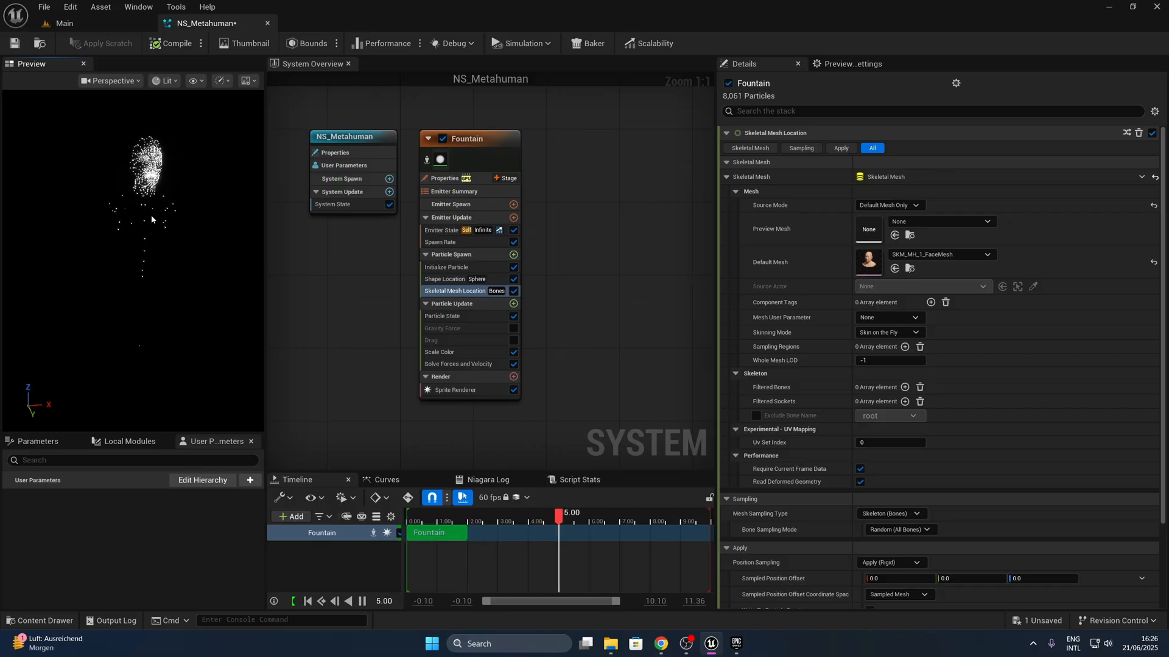
pyautogui.moveTo(155, 209)
pyautogui.mouseDown(button='middle')
pyautogui.moveTo(164, 211)
pyautogui.moveTo(133, 214)
pyautogui.mouseUp(button='middle')
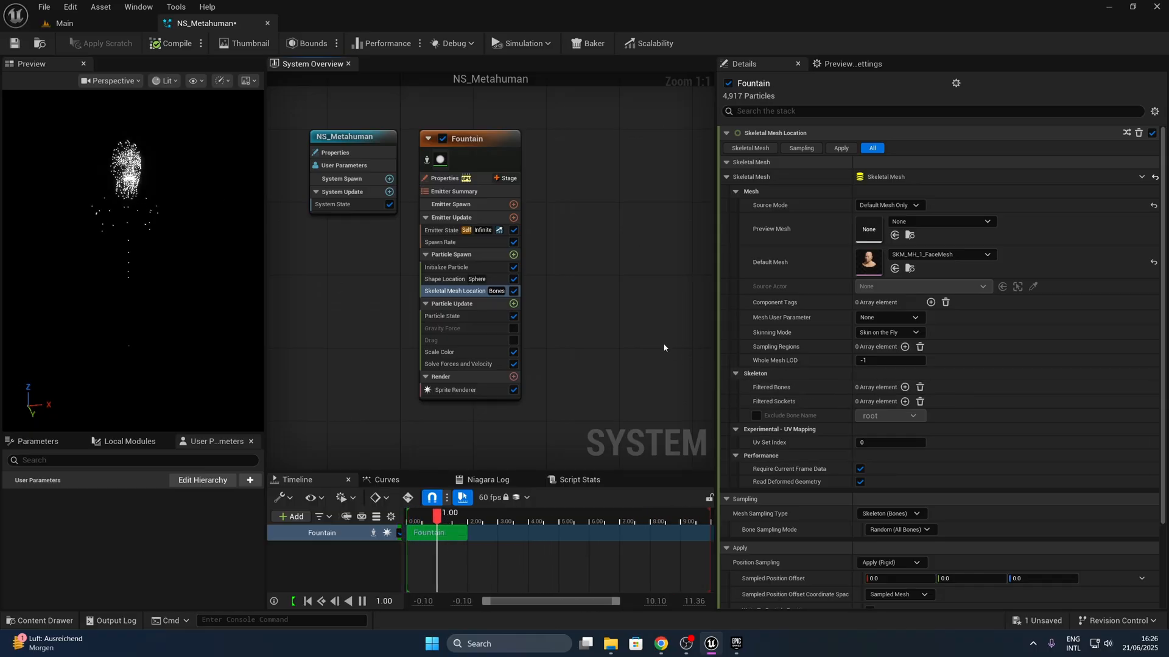
pyautogui.scroll(-2, 797, 363)
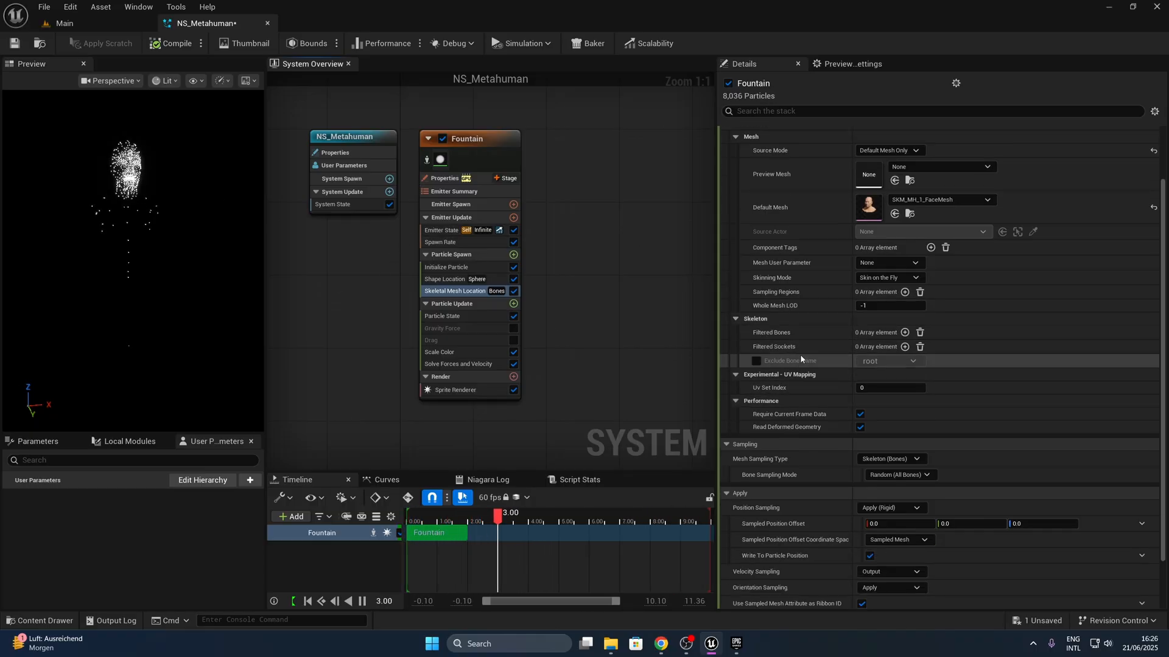
pyautogui.scroll(-1, 799, 354)
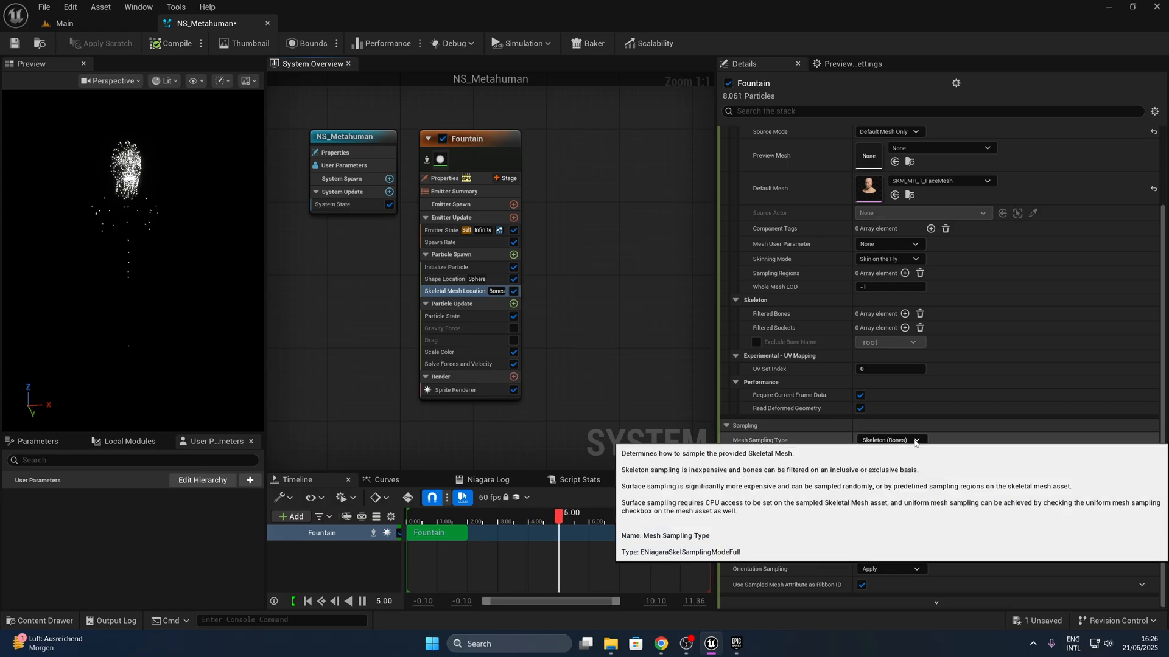
pyautogui.click(915, 440)
pyautogui.click(920, 498)
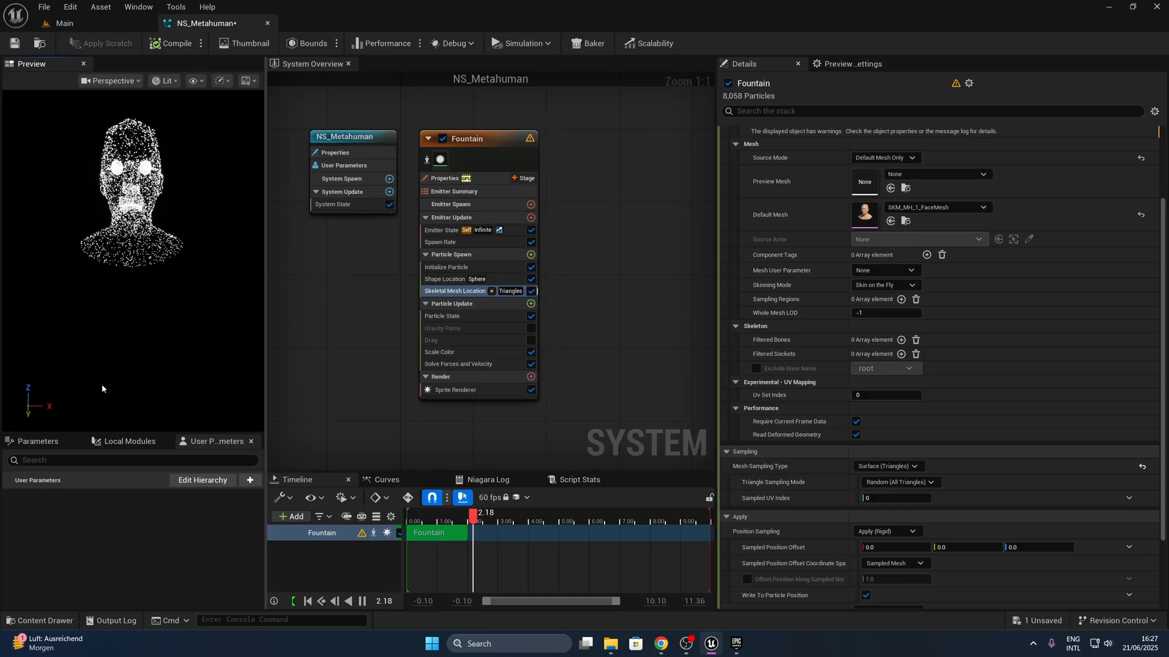
pyautogui.click(20, 49)
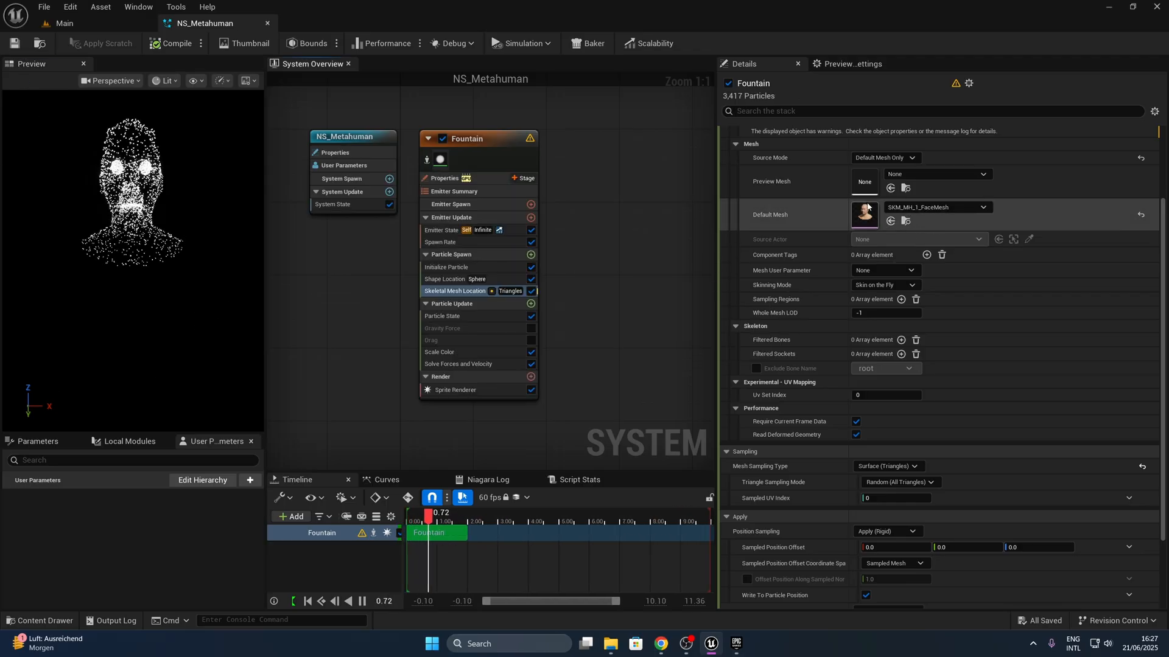
# - Open the SKM_MH_1_FaceMesh asset from the Default Mesh setting and enable Allow CPUAccess in its LOD 0 info
pyautogui.click(905, 221)
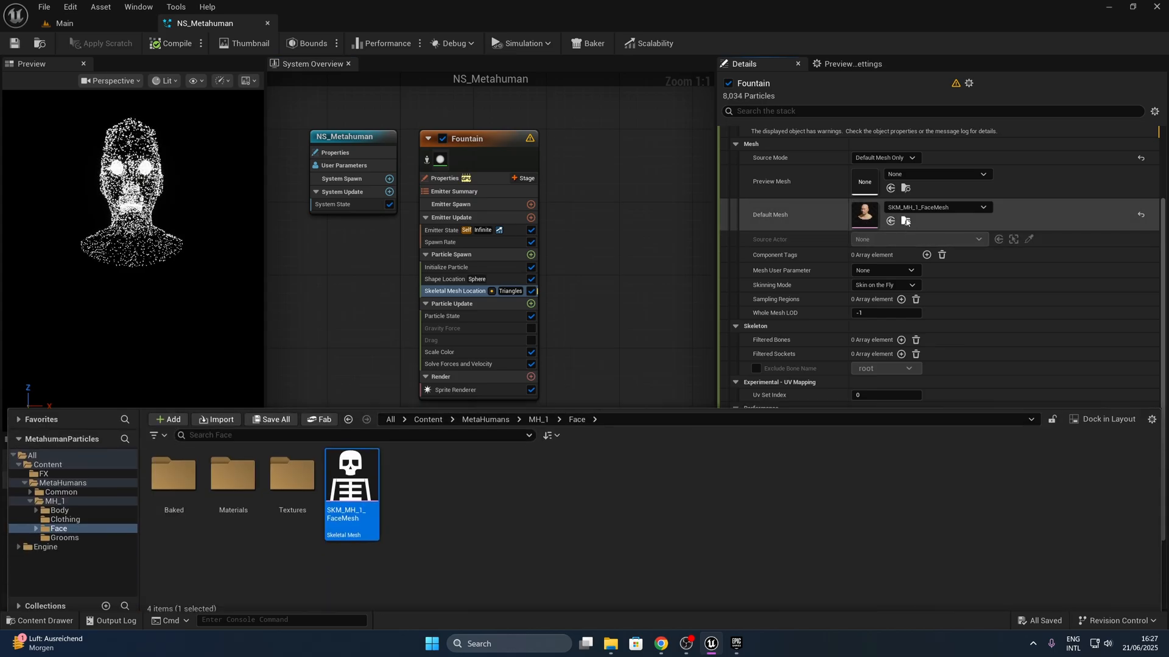
pyautogui.doubleClick(370, 467)
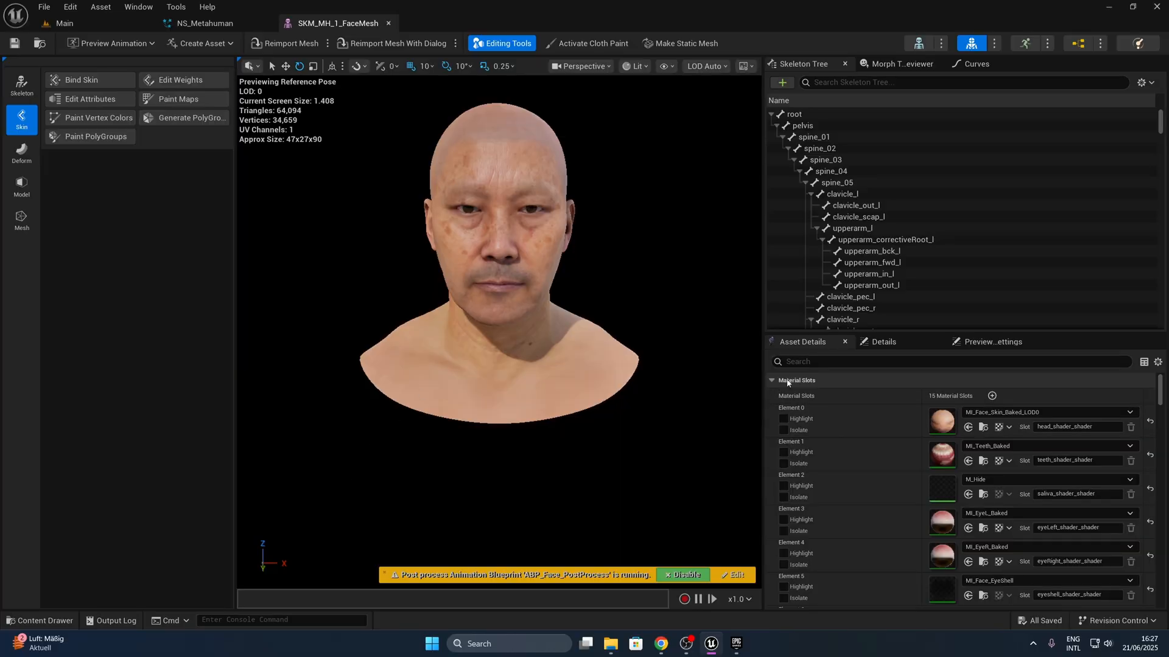
pyautogui.click(811, 363)
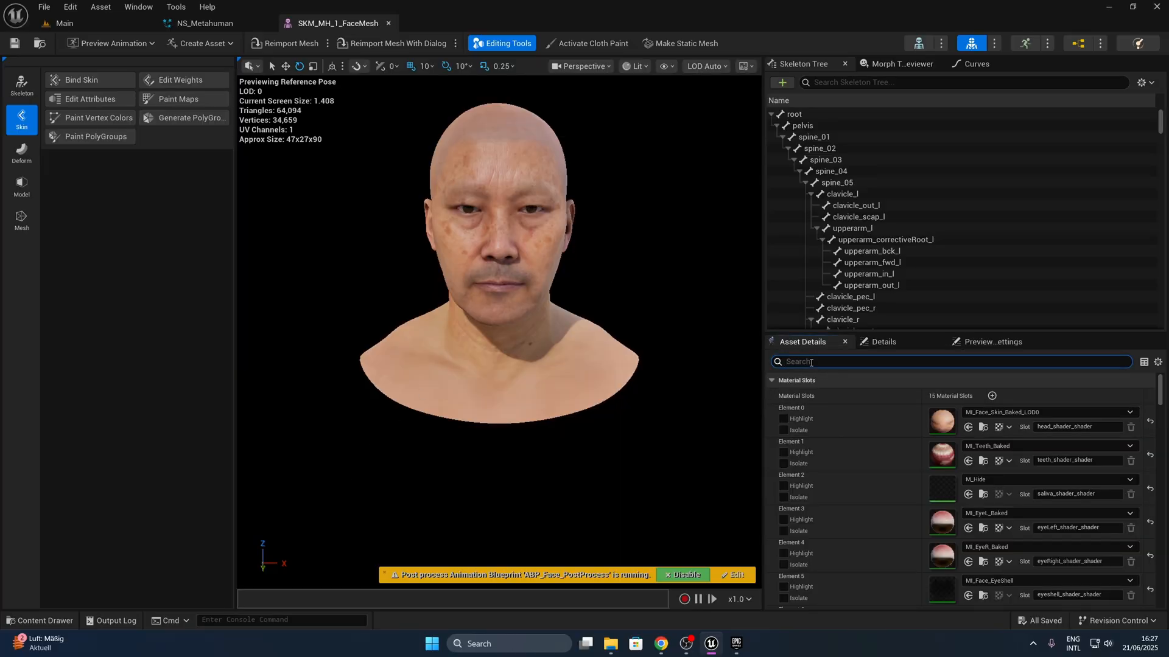
pyautogui.write('sampling')
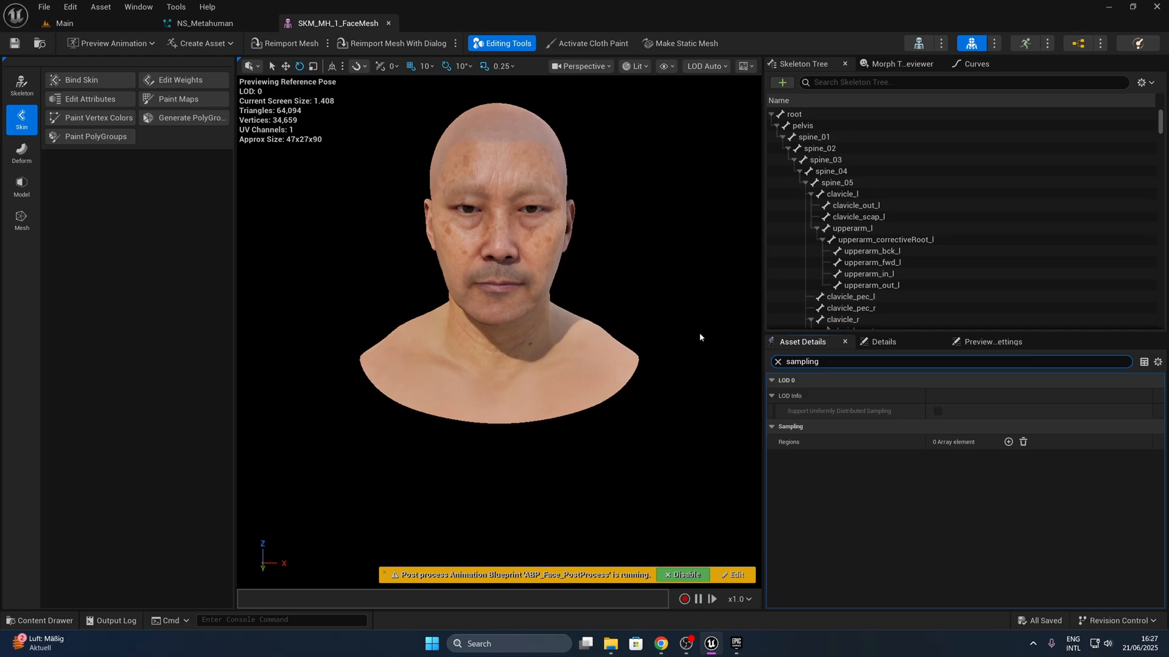
pyautogui.click(777, 361)
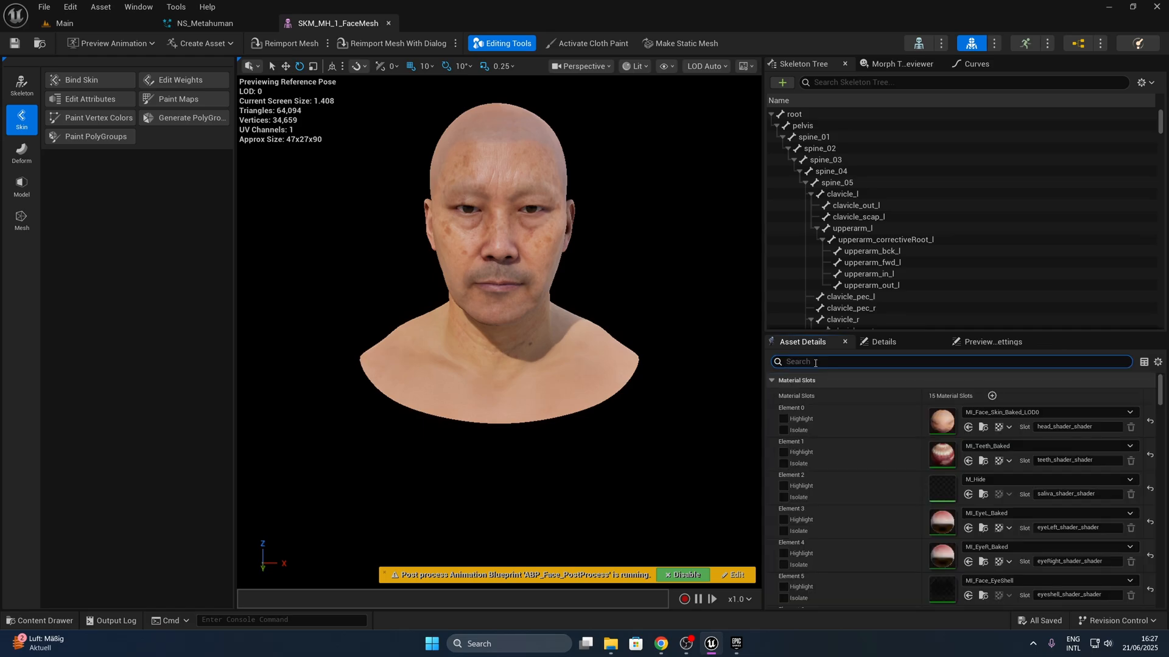
pyautogui.write('cpu')
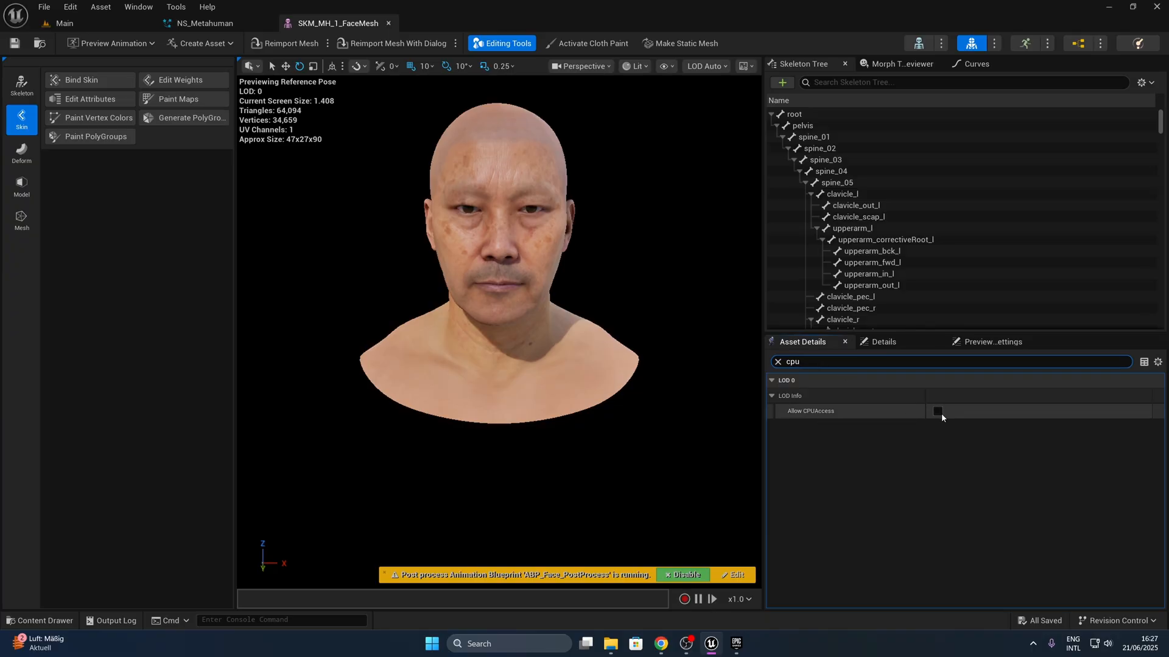
pyautogui.click(937, 411)
pyautogui.click(777, 362)
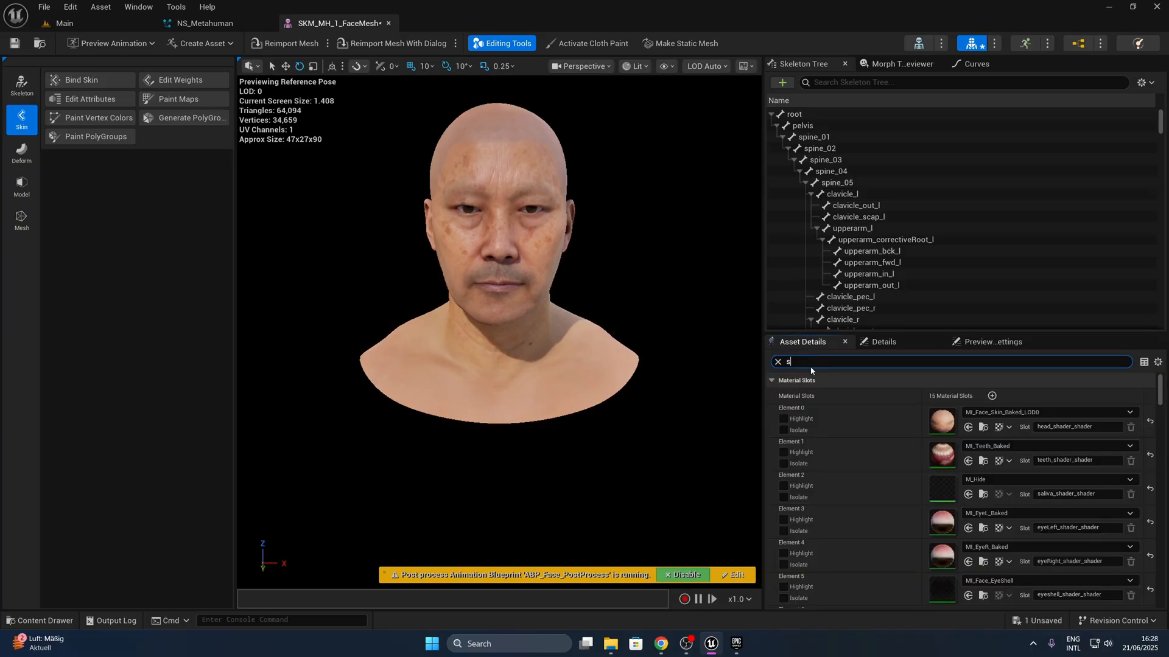
# - Enable Support Uniformly Distributed Sampling for the face mesh's LOD 0, save the mesh and return to NS_Metahuman
pyautogui.write('sampli')
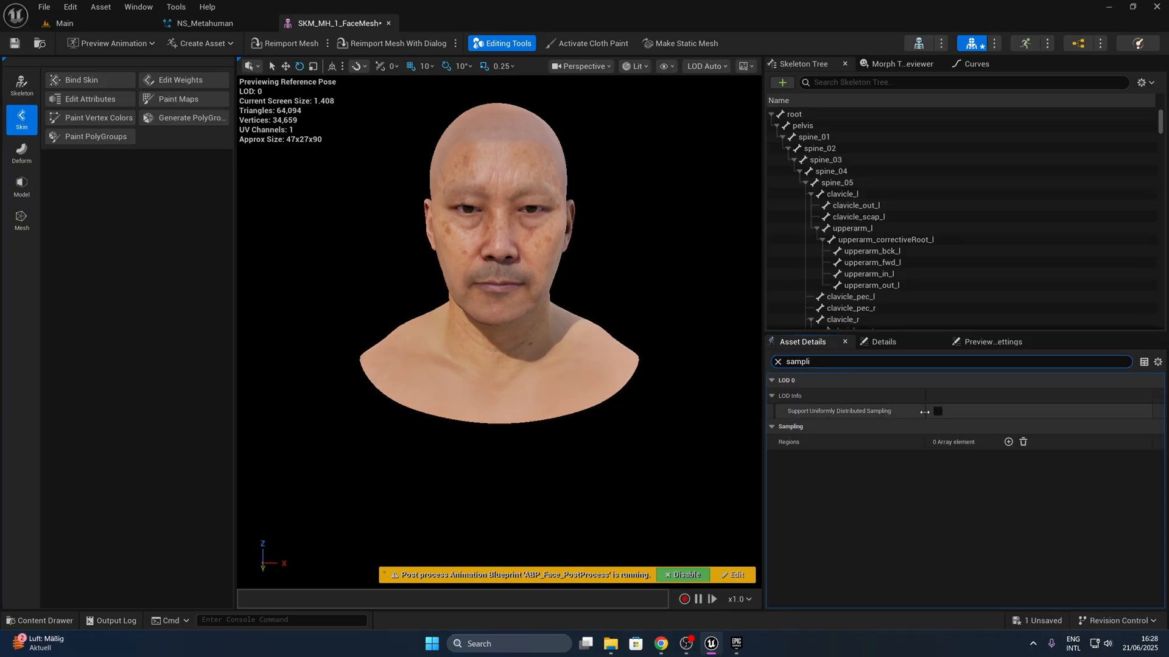
pyautogui.click(778, 362)
pyautogui.click(14, 43)
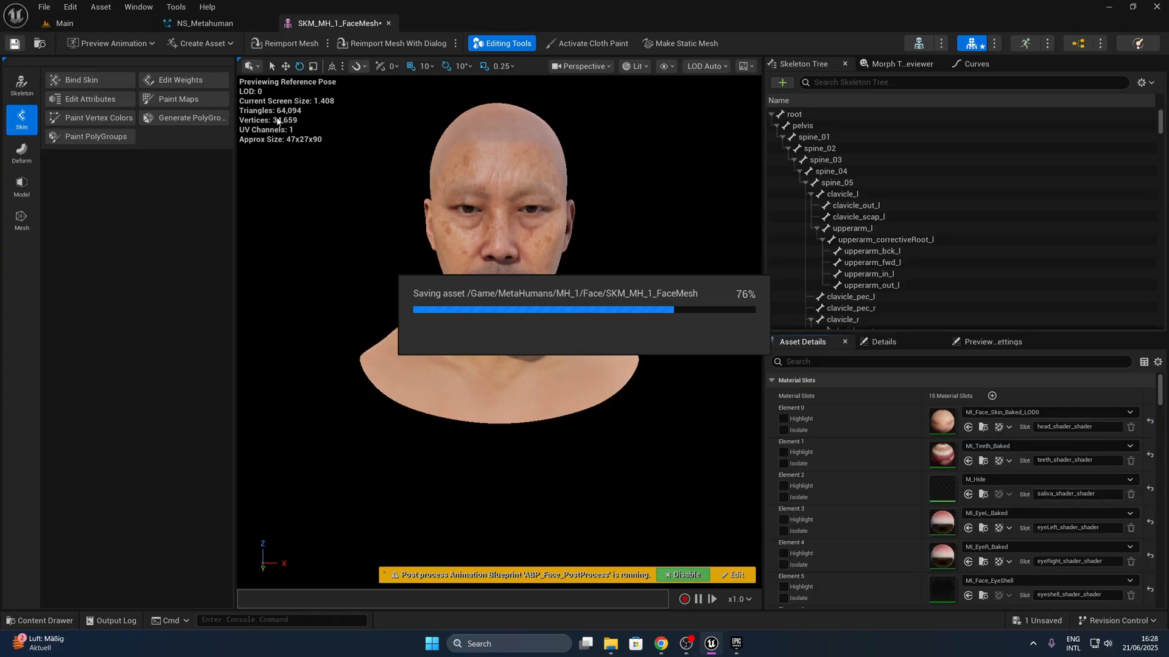
pyautogui.click(205, 24)
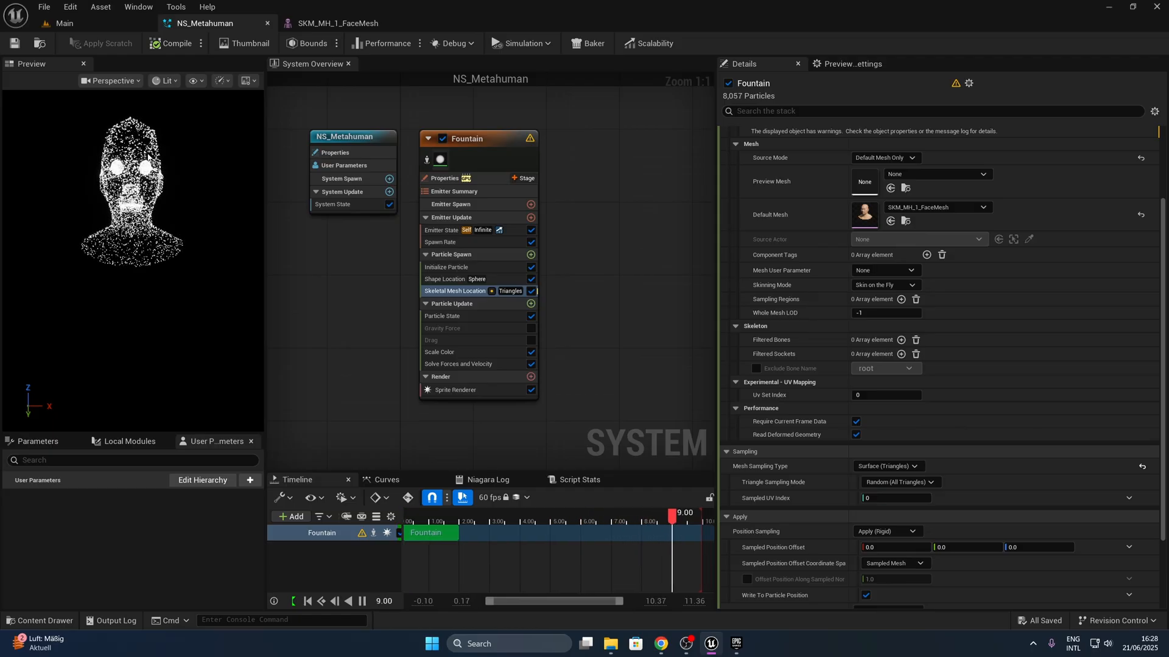
# - Turn off Support Uniformly Distributed Sampling for the face mesh's LOD 0 and add a sampling region named Uniform
pyautogui.click(315, 24)
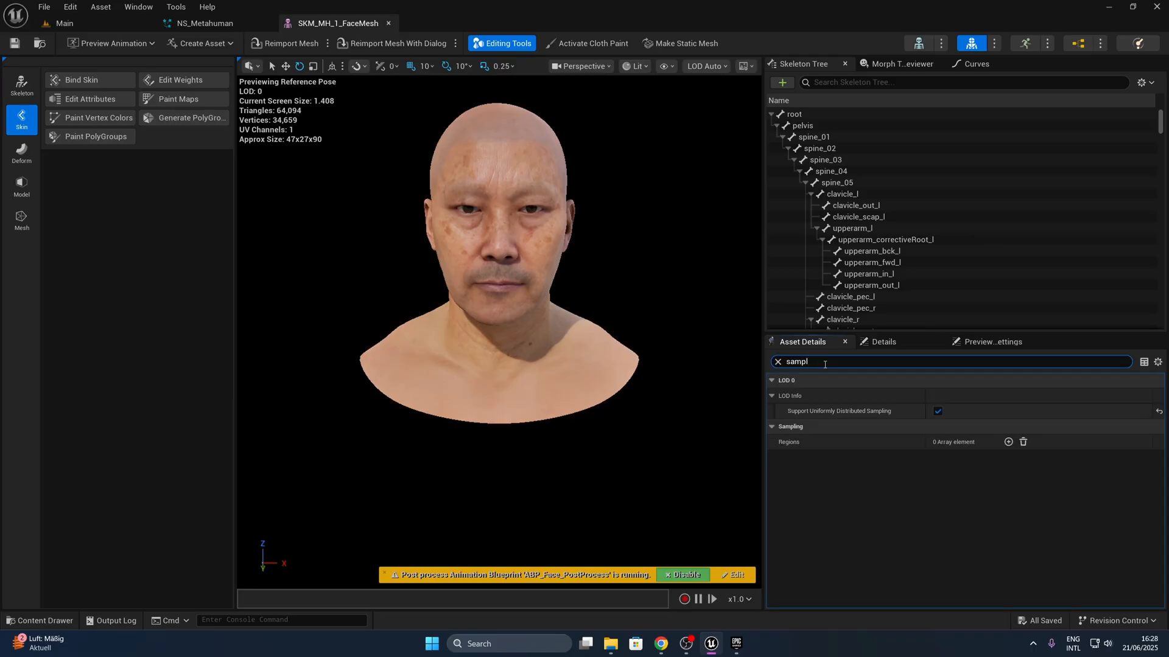
pyautogui.click(940, 411)
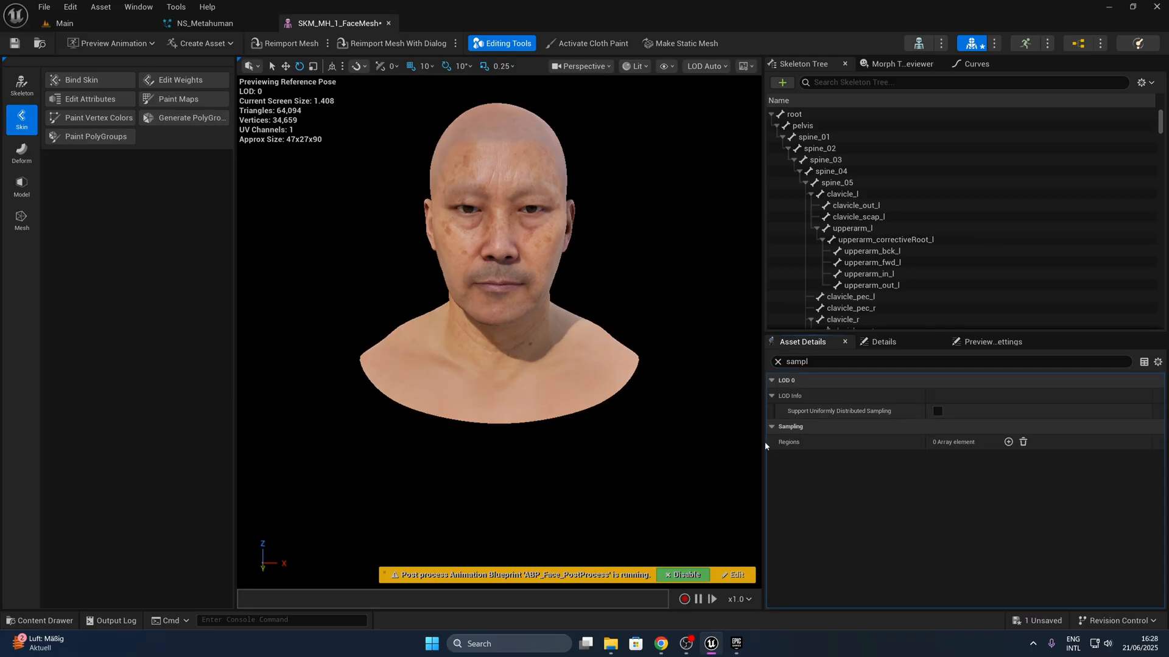
pyautogui.click(1008, 443)
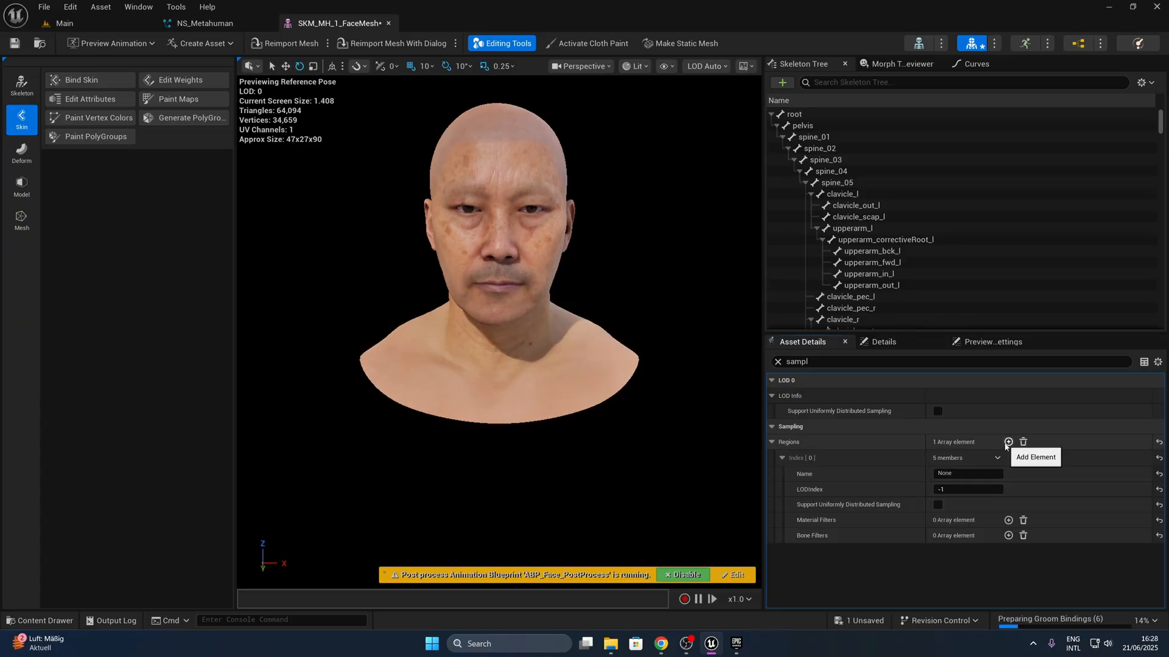
pyautogui.click(969, 474)
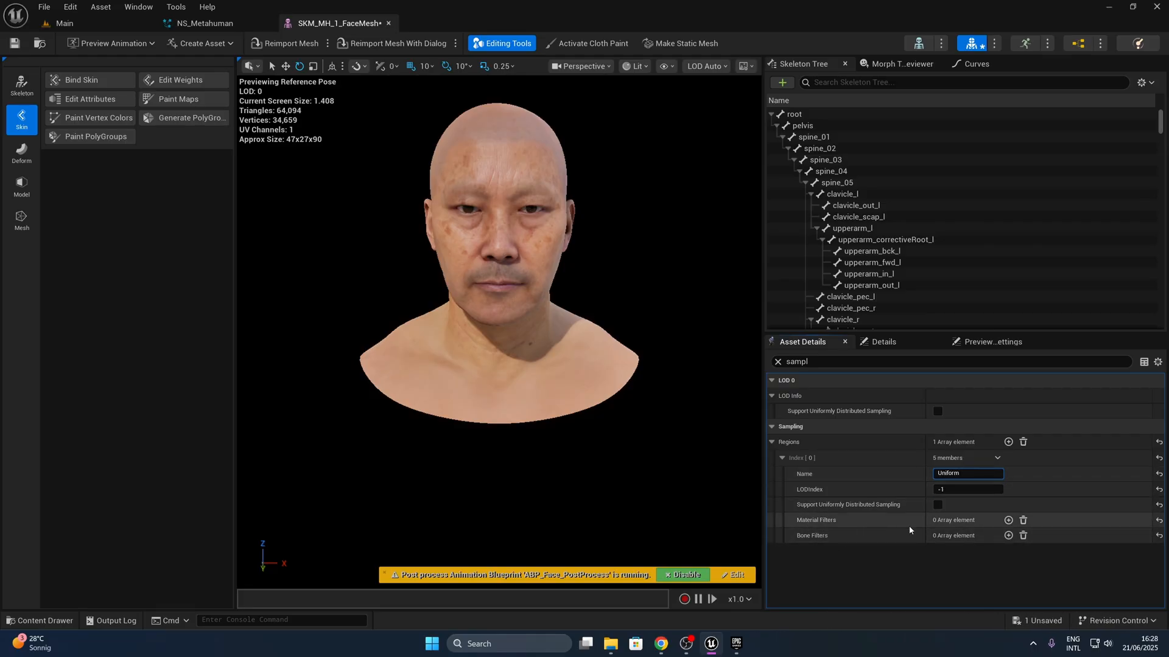
# - Add a head_shader_shader material filter to the Uniform sampling region, then save the face mesh and return to NS_Metahuman
pyautogui.click(1008, 520)
pyautogui.click(801, 536)
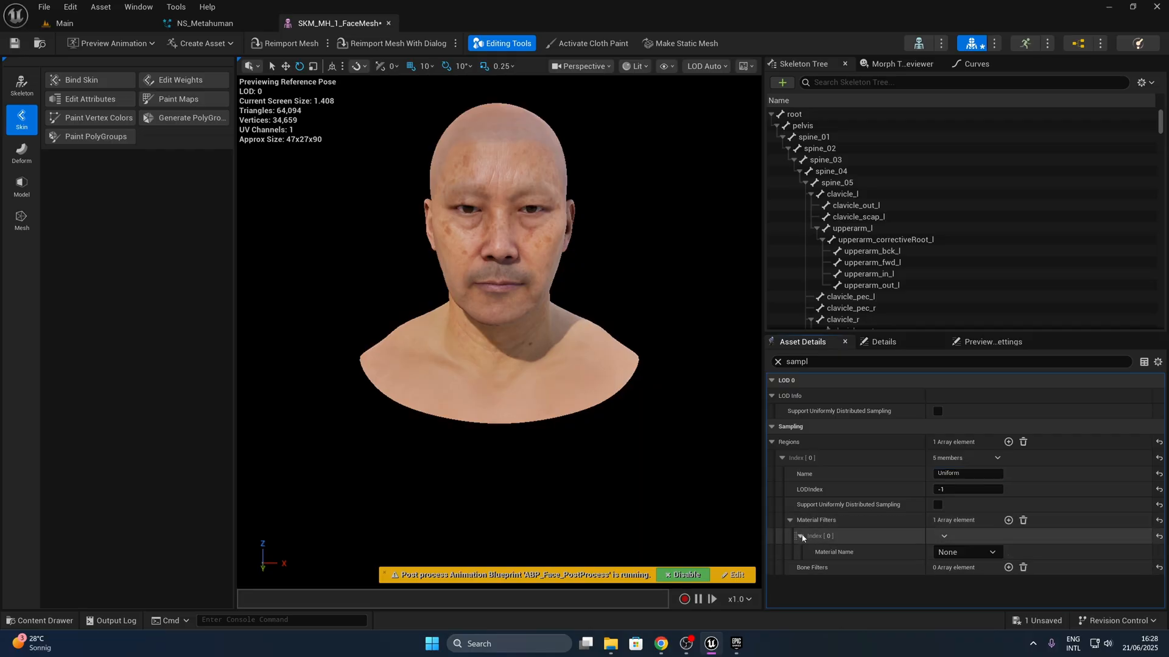
pyautogui.click(993, 552)
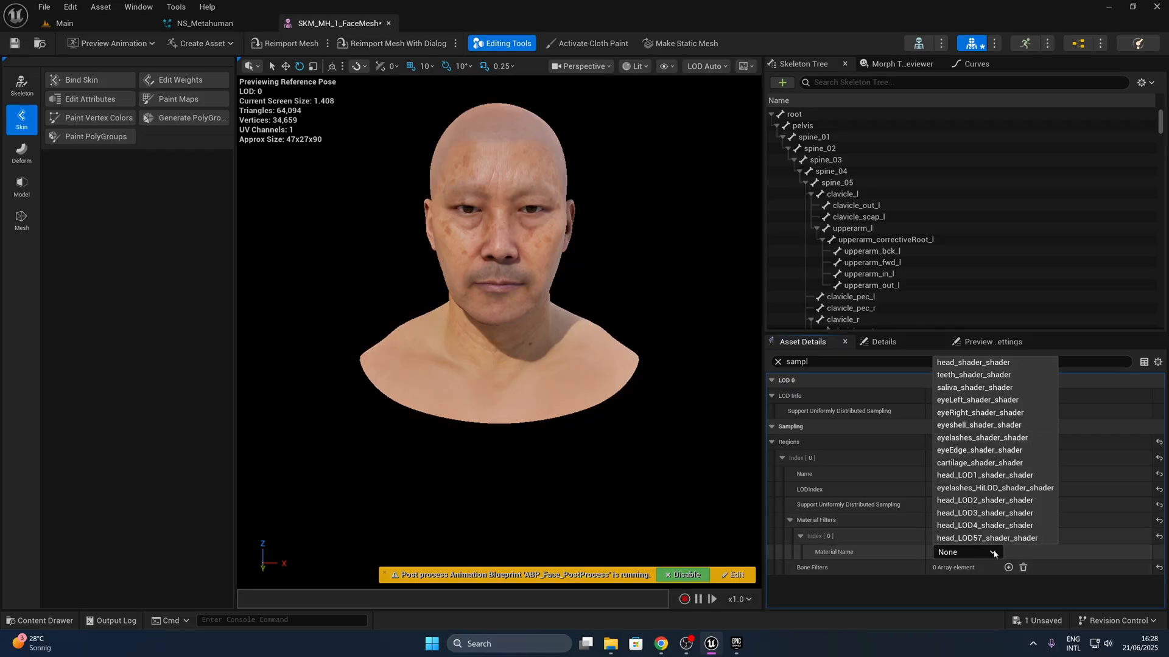
pyautogui.click(985, 362)
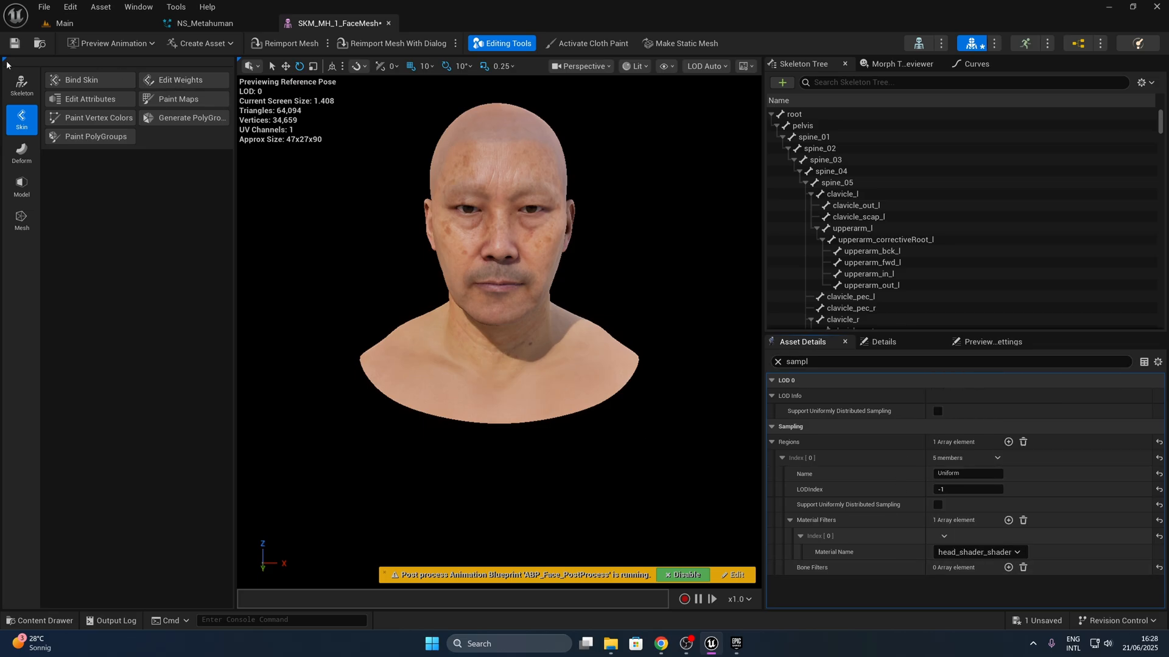
pyautogui.click(15, 44)
pyautogui.click(210, 24)
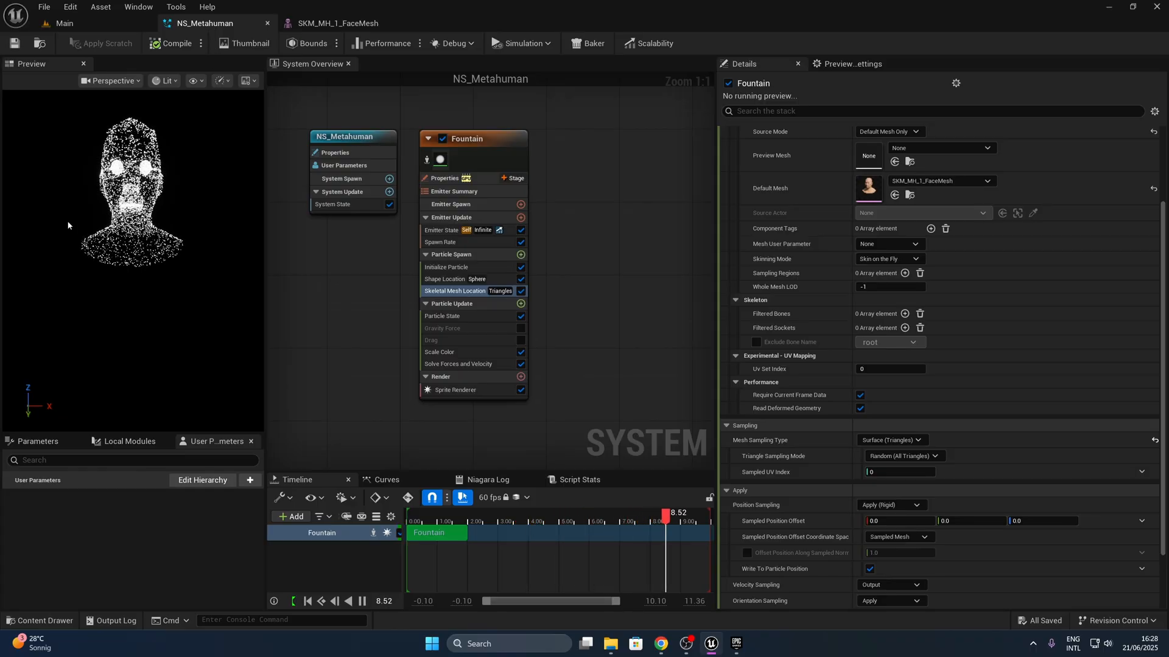
# - Add one sampling region element to the Fountain emitter's Skeletal Mesh Location and set it to Uniform
pyautogui.click(905, 273)
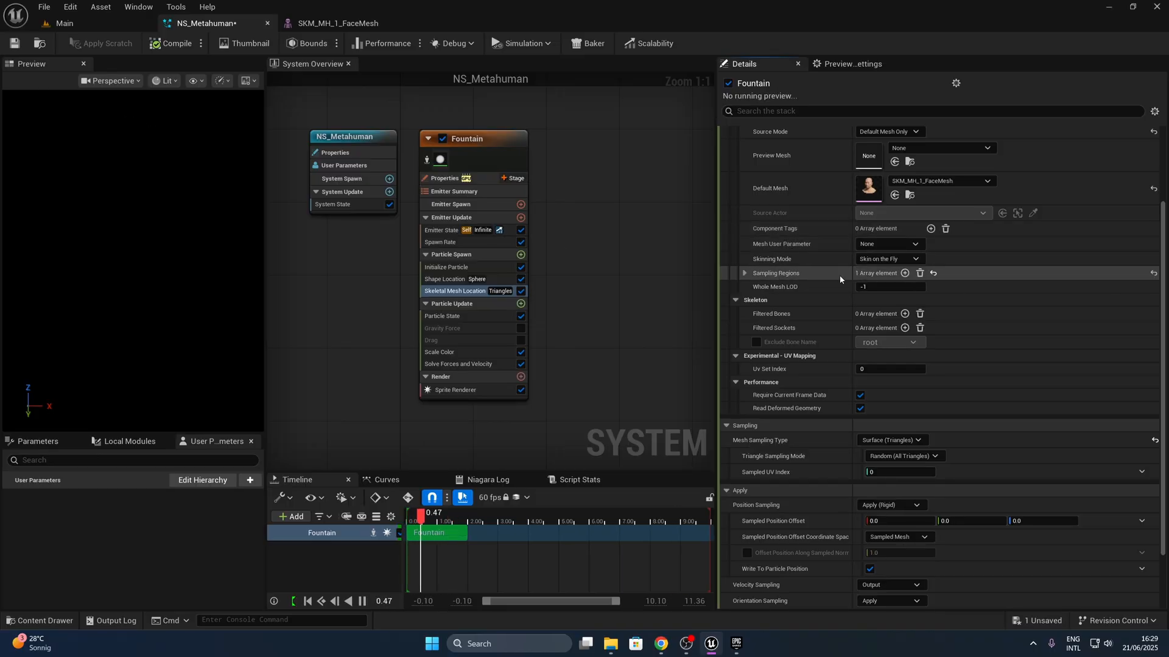
pyautogui.click(745, 274)
pyautogui.click(897, 290)
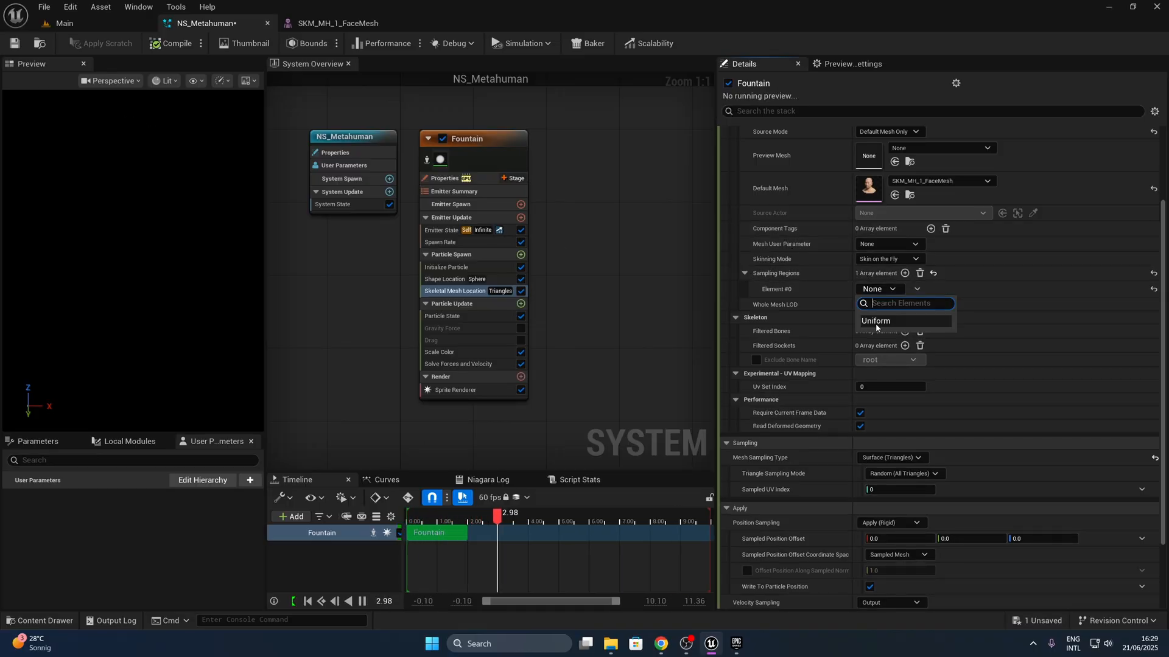
pyautogui.click(875, 322)
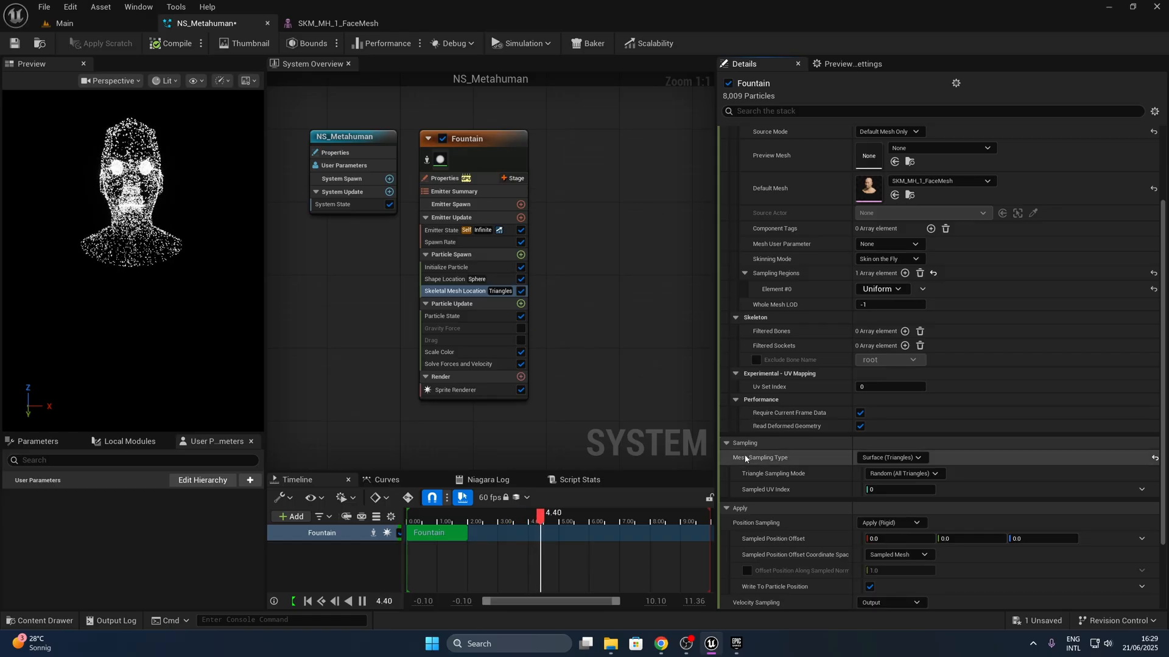
# - Set the Fountain emitter's Triangle Sampling Mode to Random (Sampling Regions) and save NS_Metahuman
pyautogui.click(917, 473)
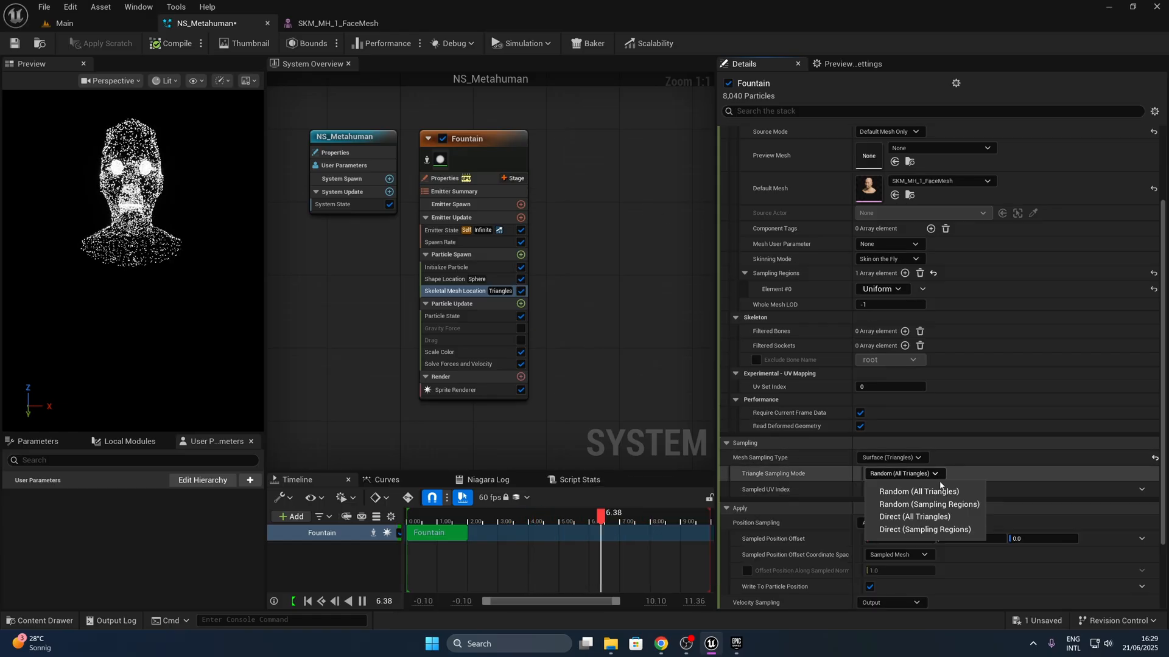
pyautogui.click(931, 505)
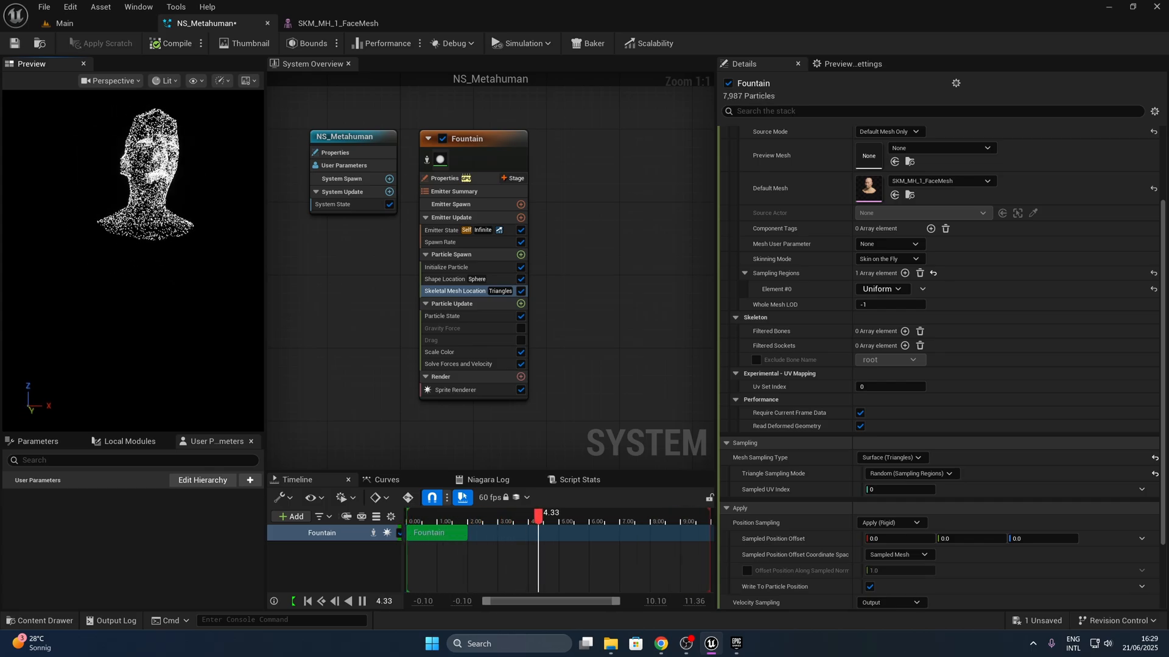
pyautogui.click(15, 43)
pyautogui.moveTo(92, 162)
pyautogui.mouseDown()
pyautogui.moveTo(102, 172)
pyautogui.moveTo(92, 168)
pyautogui.mouseUp()
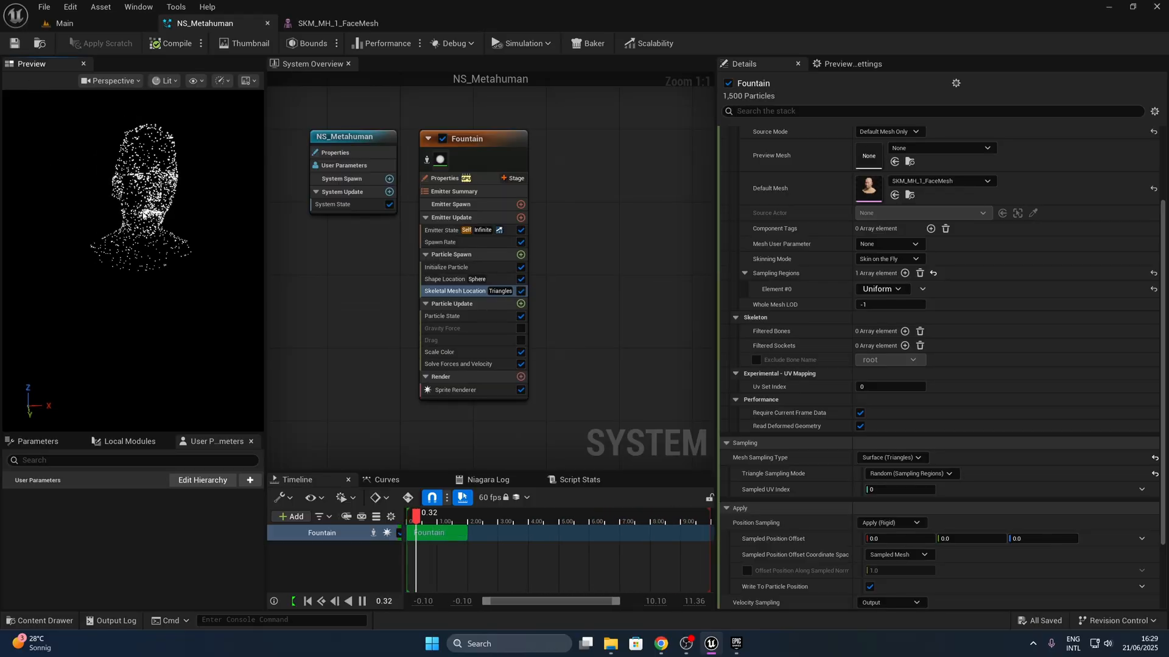
# - Enable Support Uniformly Distributed Sampling for the Uniform region of SKM_MH_1_FaceMesh, save the mesh and return to NS_Metahuman
pyautogui.click(314, 24)
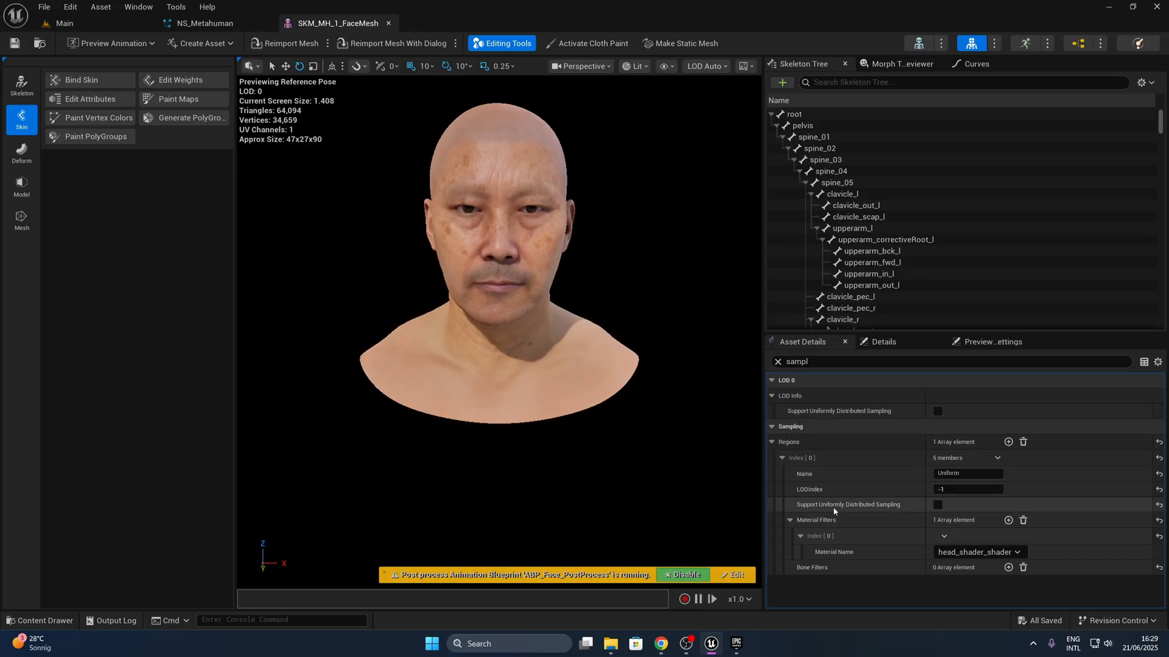
pyautogui.click(937, 505)
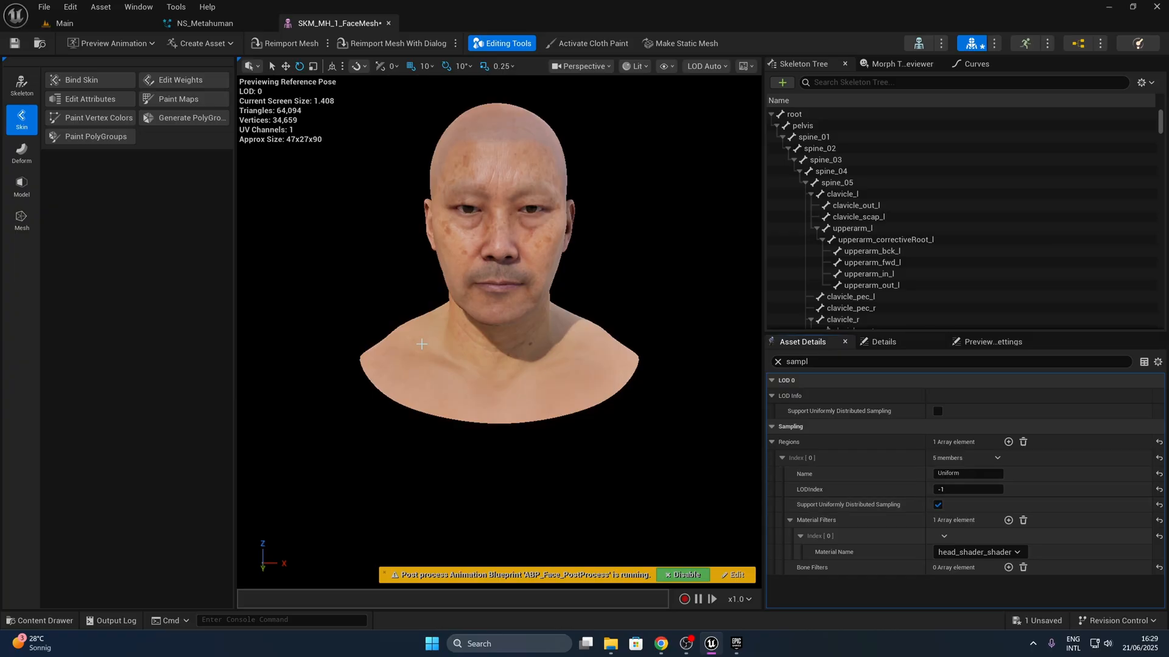
pyautogui.click(14, 43)
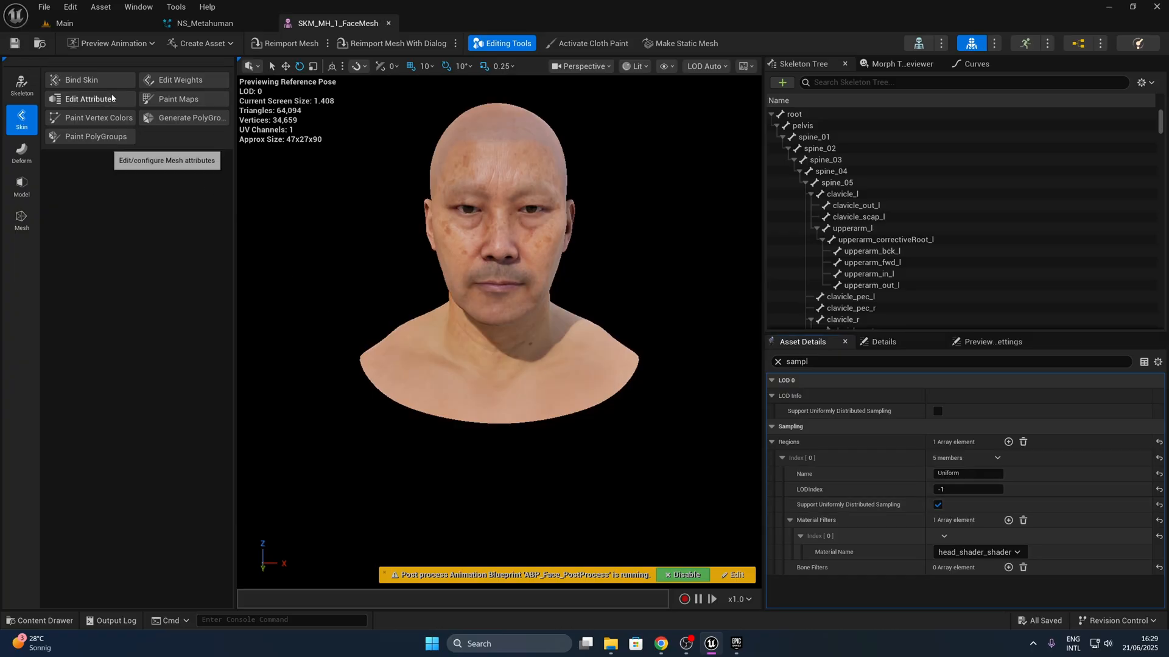
pyautogui.click(204, 23)
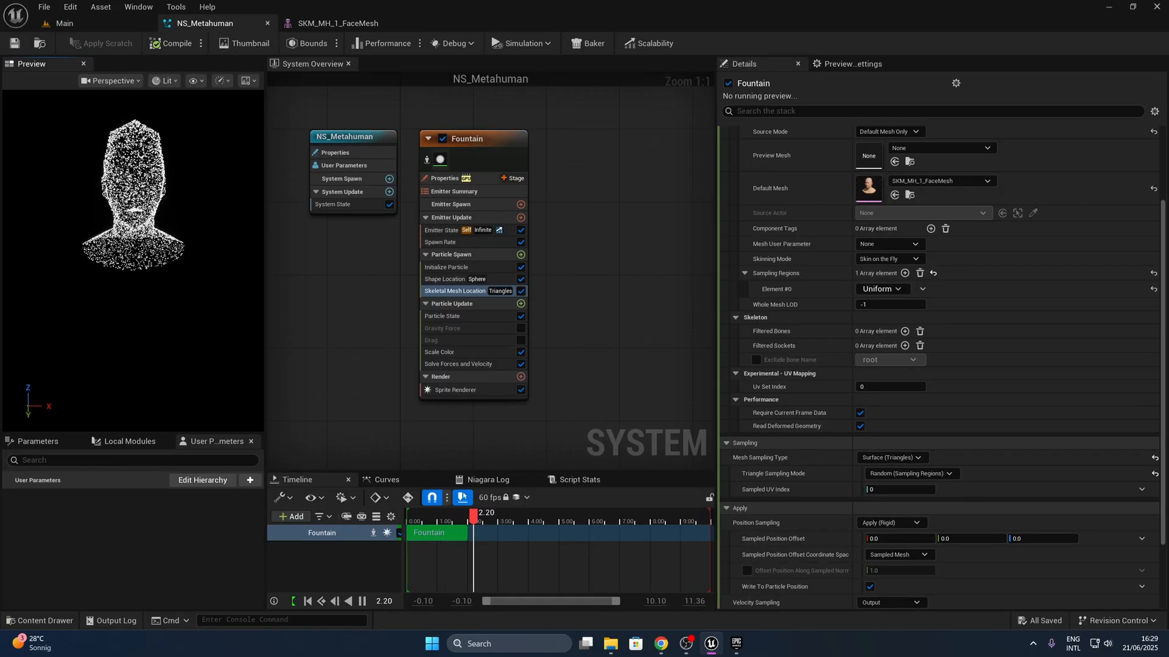
pyautogui.moveTo(136, 175); pyautogui.dragTo(173, 213)
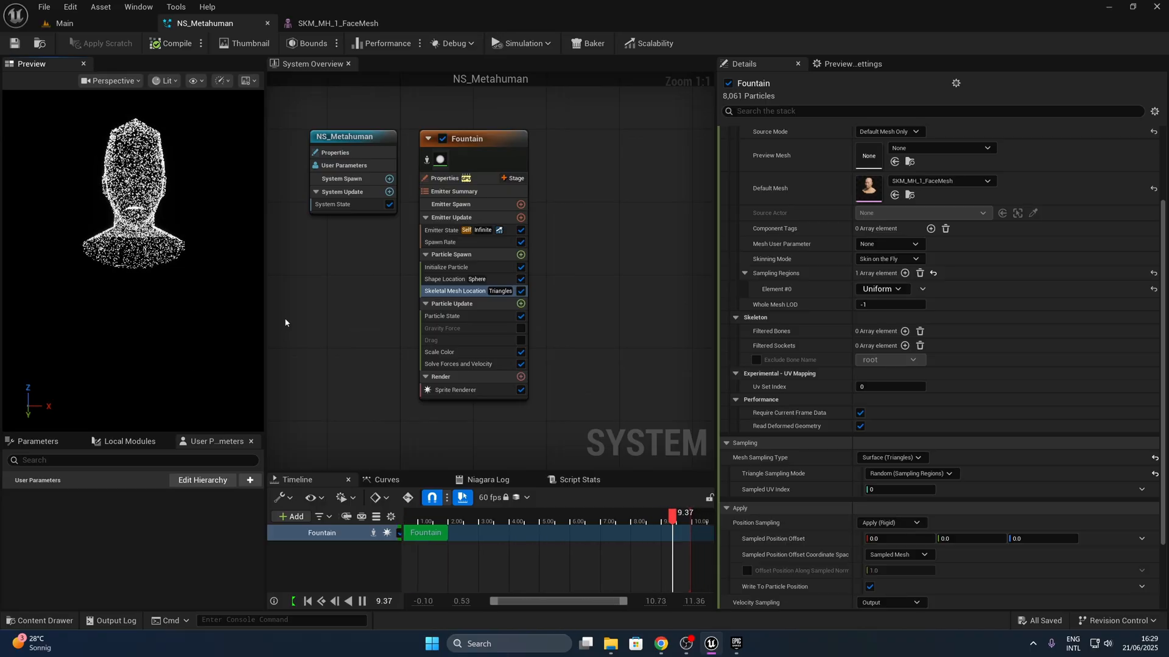
# - Duplicate the Fountain emitter and place the copy beside the original
pyautogui.click(469, 142)
pyautogui.hotkey('ctrl', 'd')
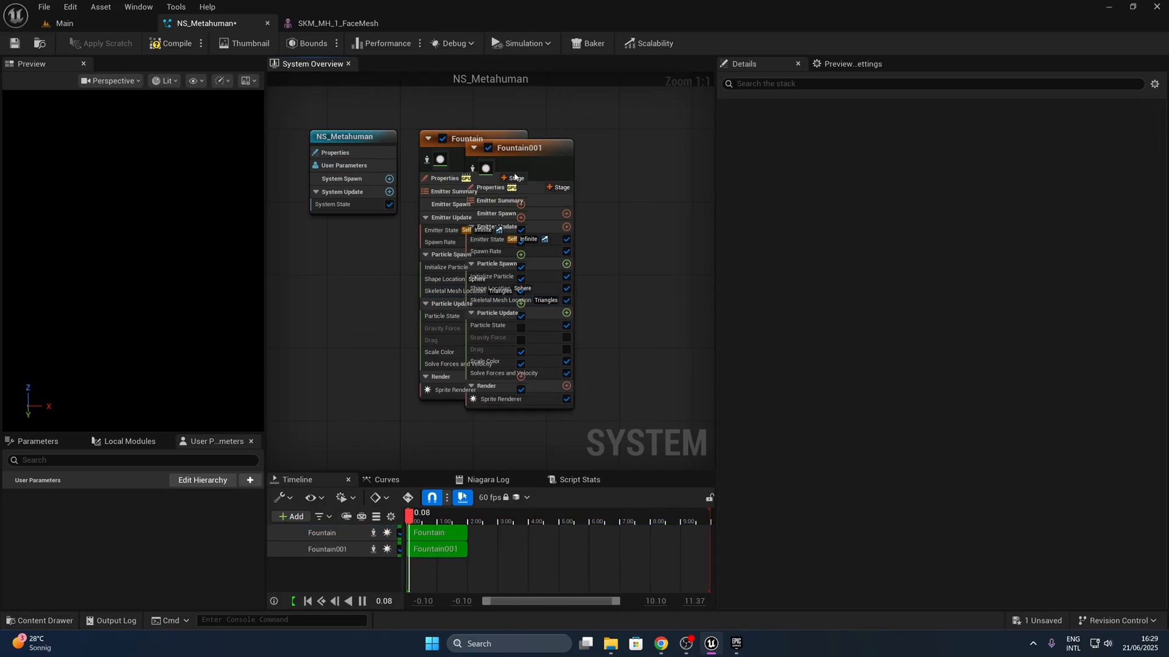
pyautogui.moveTo(525, 147); pyautogui.dragTo(602, 139)
# - Set the Default Mesh of the duplicated emitter's Skeletal Mesh Location to MH_1_Outfits
pyautogui.click(584, 291)
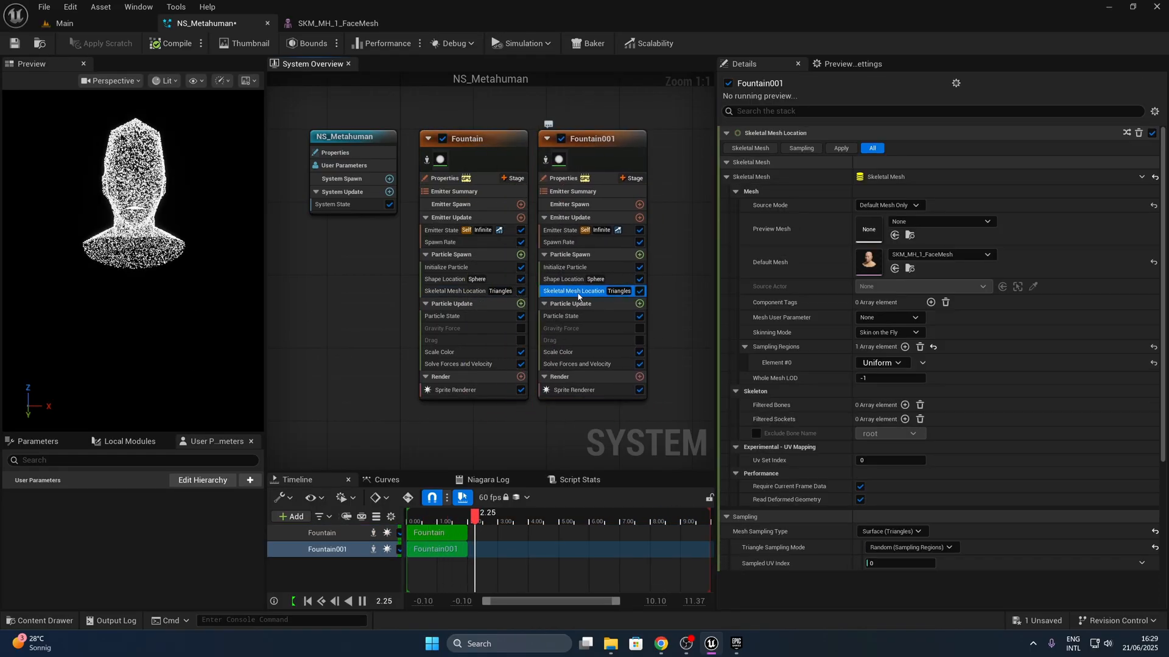
pyautogui.click(935, 255)
pyautogui.write('MH')
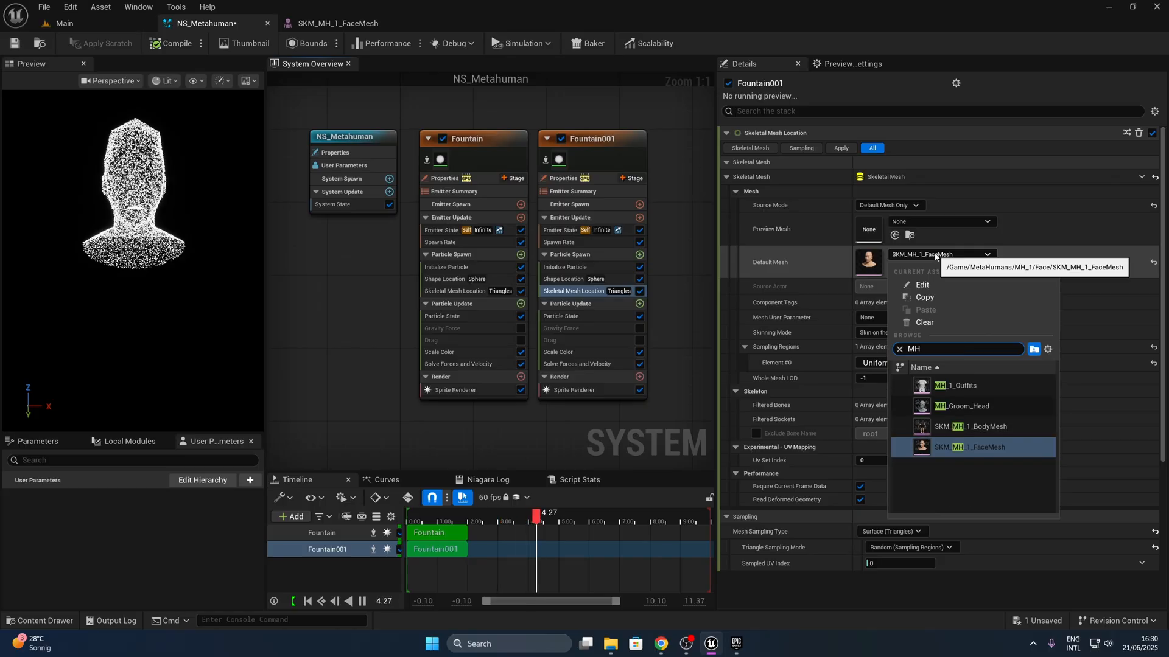
pyautogui.write('_')
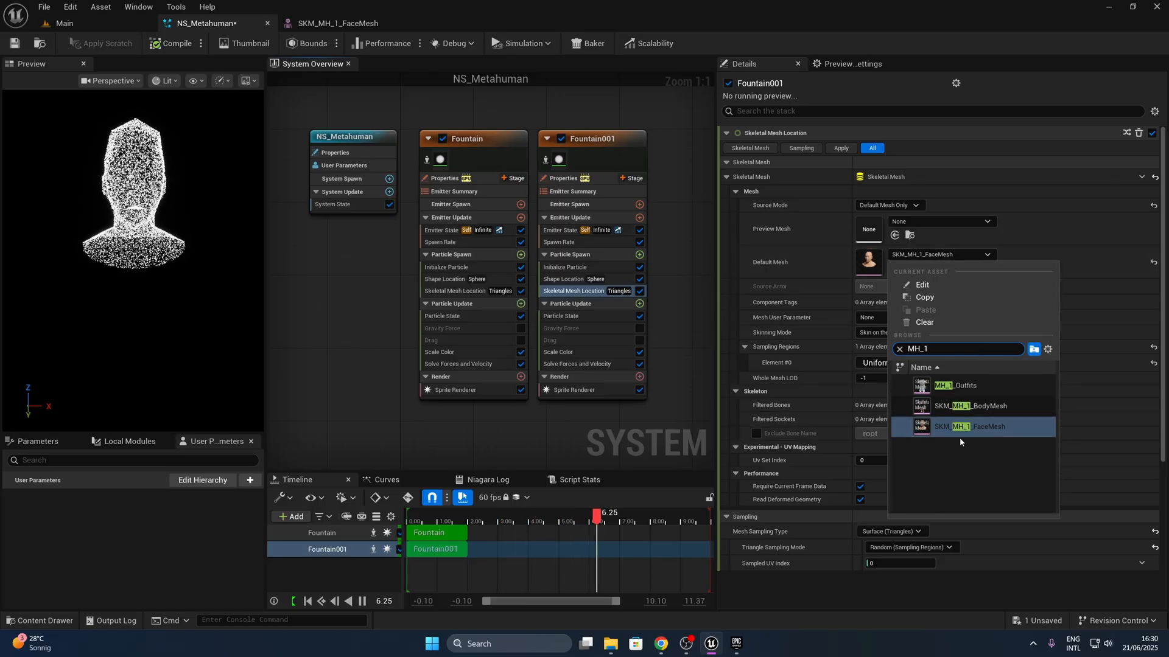
pyautogui.write('1')
pyautogui.click(989, 386)
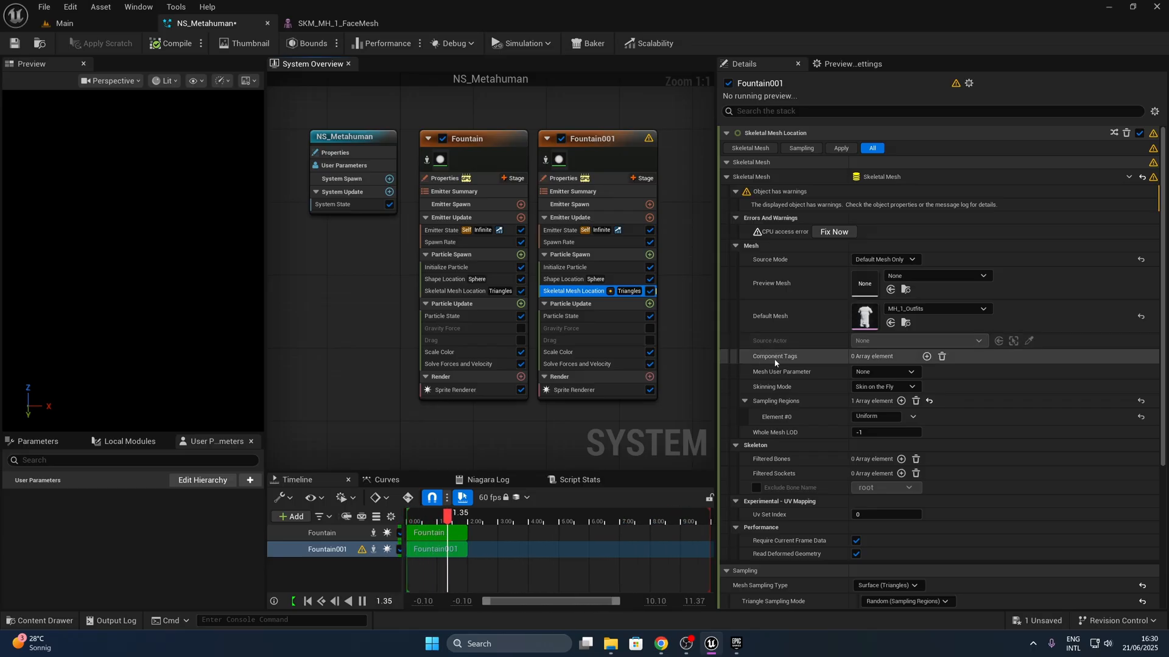
# - Apply the fix for the duplicated emitter's CPU access error, then open MH_1_Outfits and check its Allow CPUAccess setting
pyautogui.click(824, 237)
pyautogui.click(907, 270)
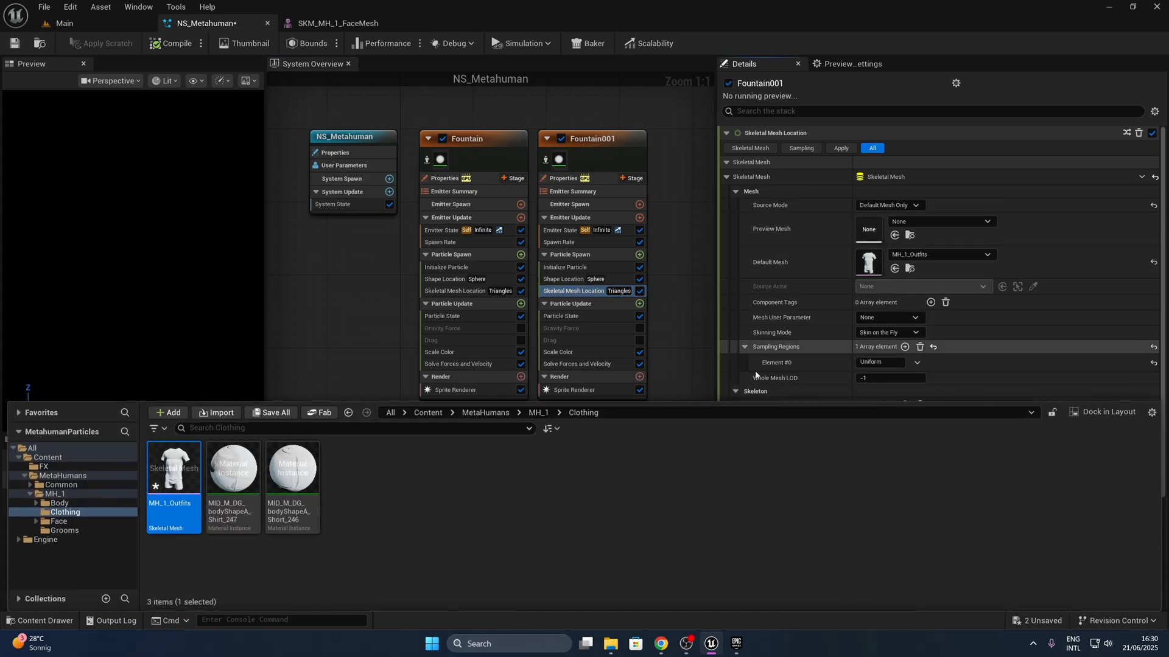
pyautogui.doubleClick(185, 502)
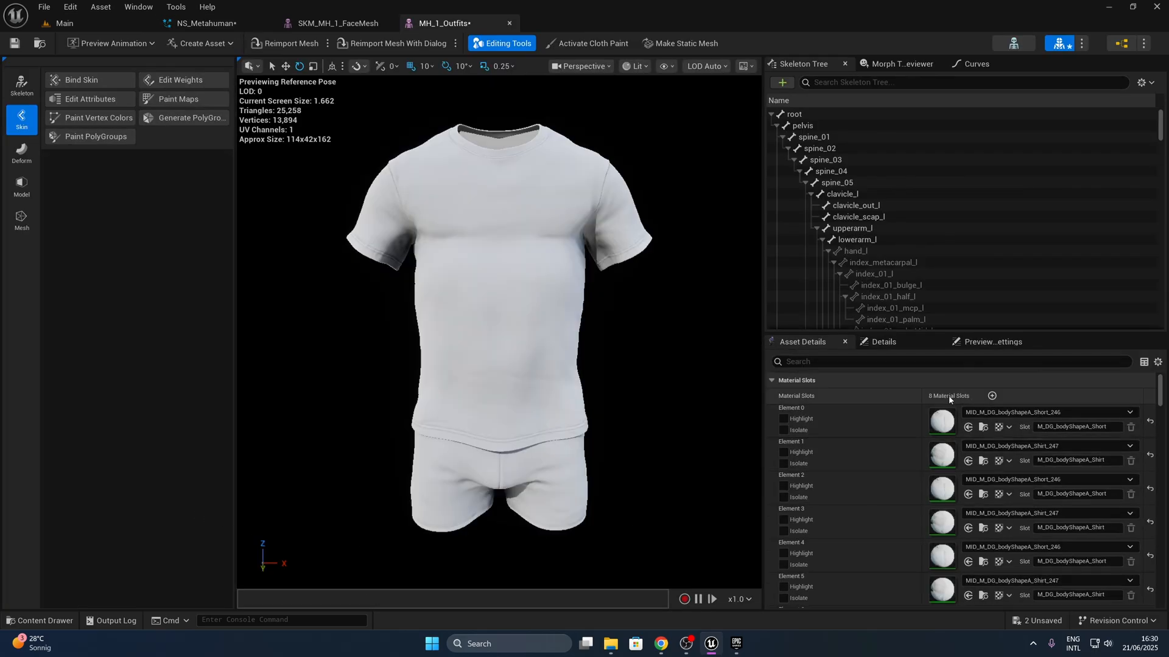
pyautogui.click(919, 361)
pyautogui.write('cpu')
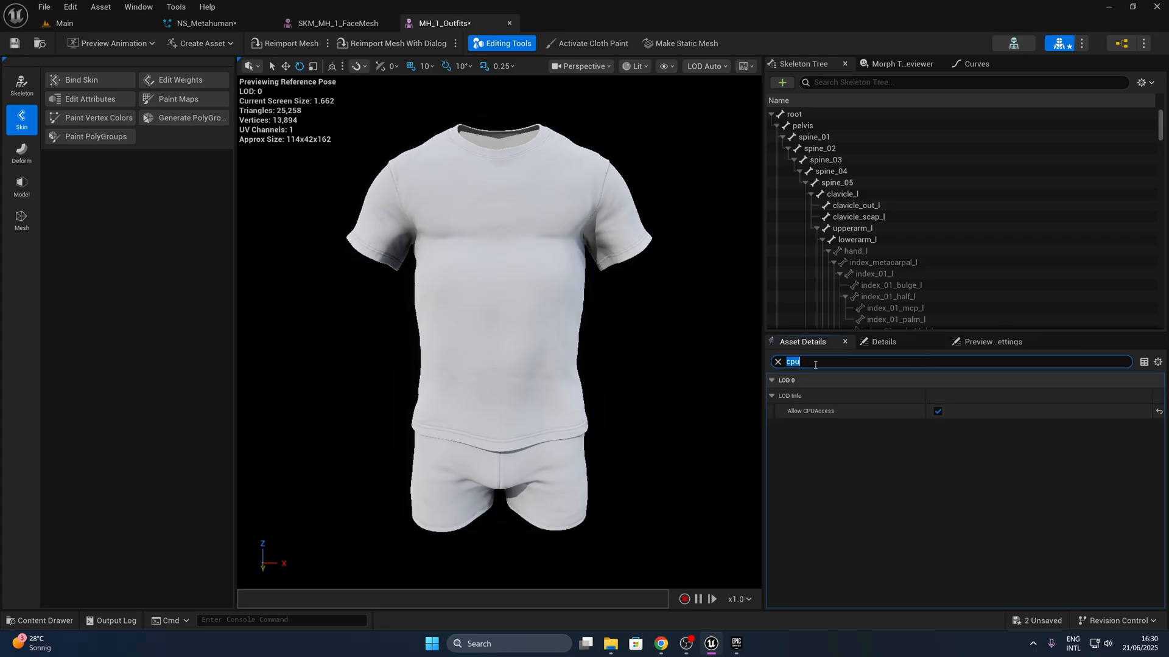
pyautogui.write('sampli')
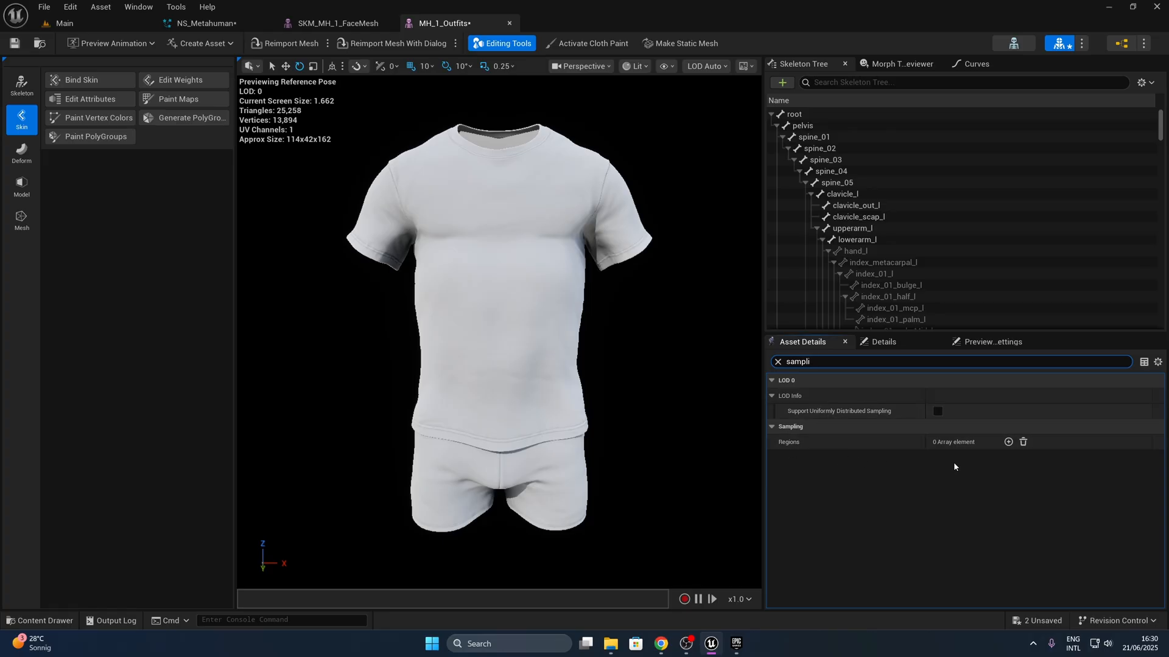
# - Add a sampling region named Uniform to MH_1_Outfits and enable Support Uniformly Distributed Sampling for it
pyautogui.click(1007, 442)
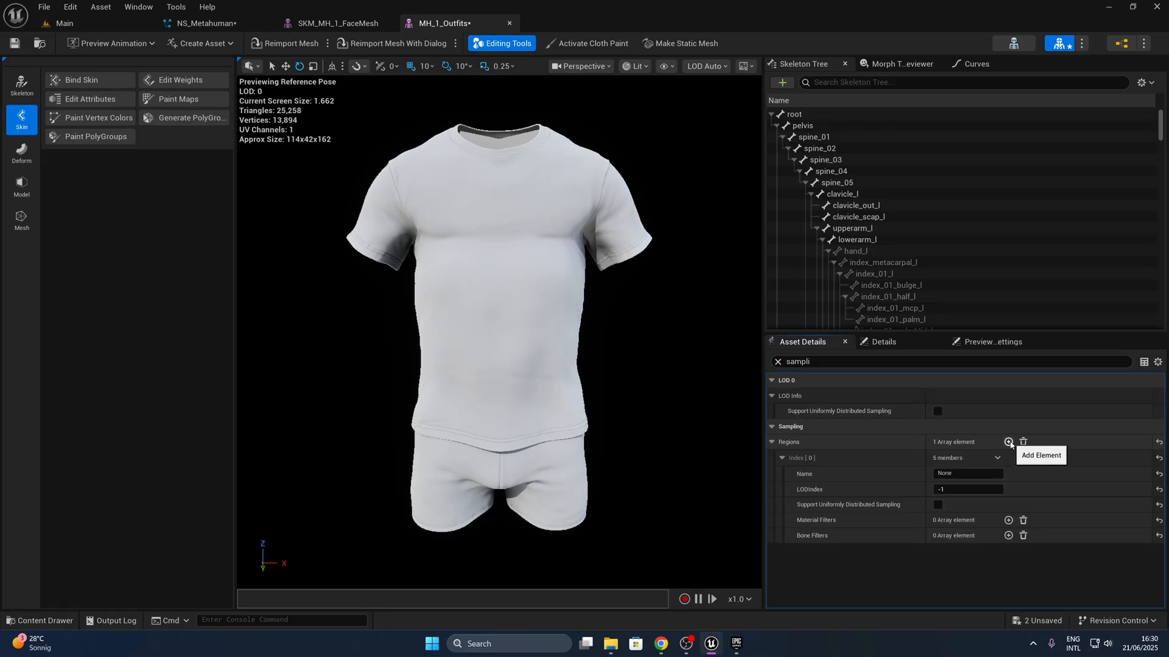
pyautogui.click(966, 473)
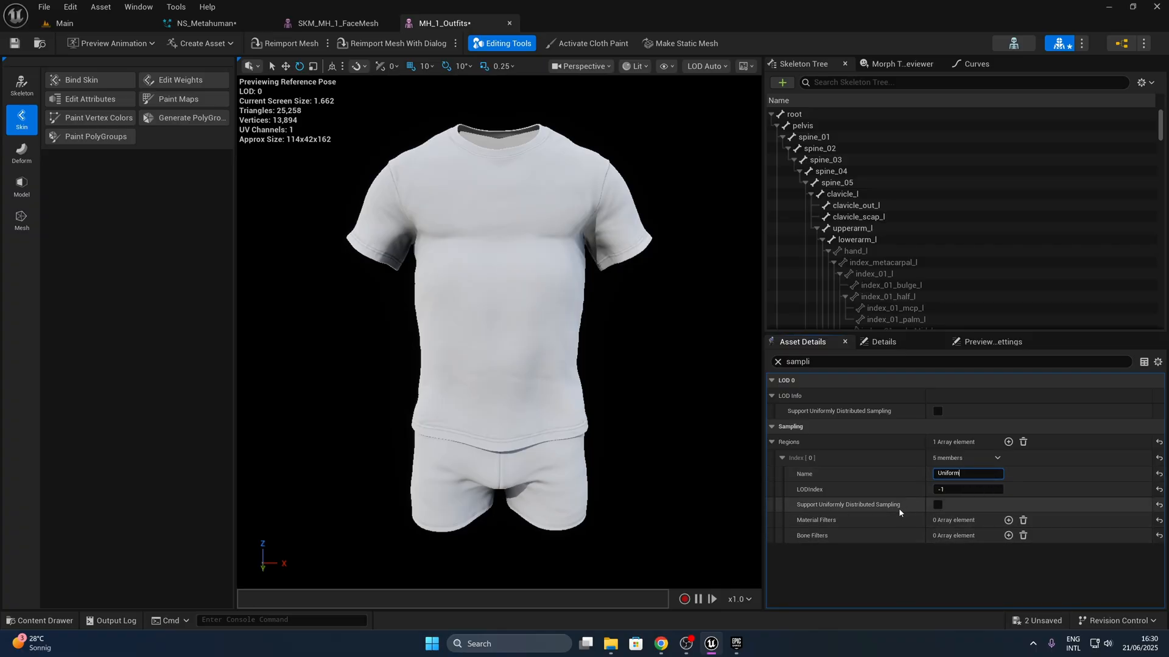
pyautogui.click(938, 505)
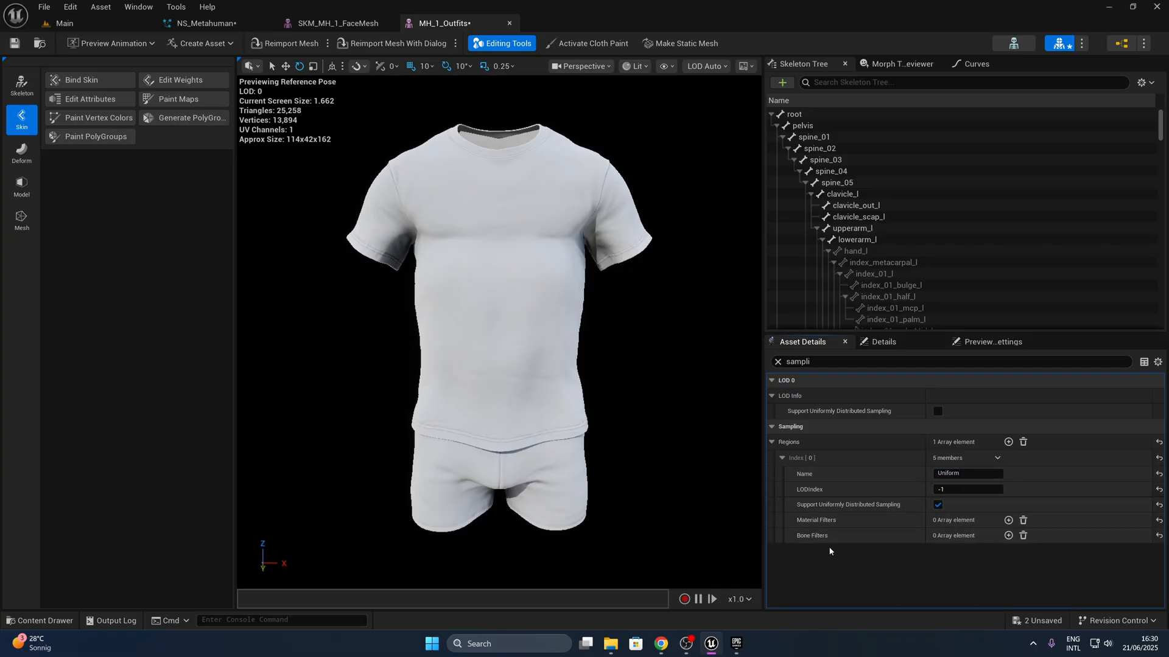
# - Add an M_DG_bodyShapeA_Shirt material filter to the outfit's Uniform sampling region
pyautogui.click(1008, 521)
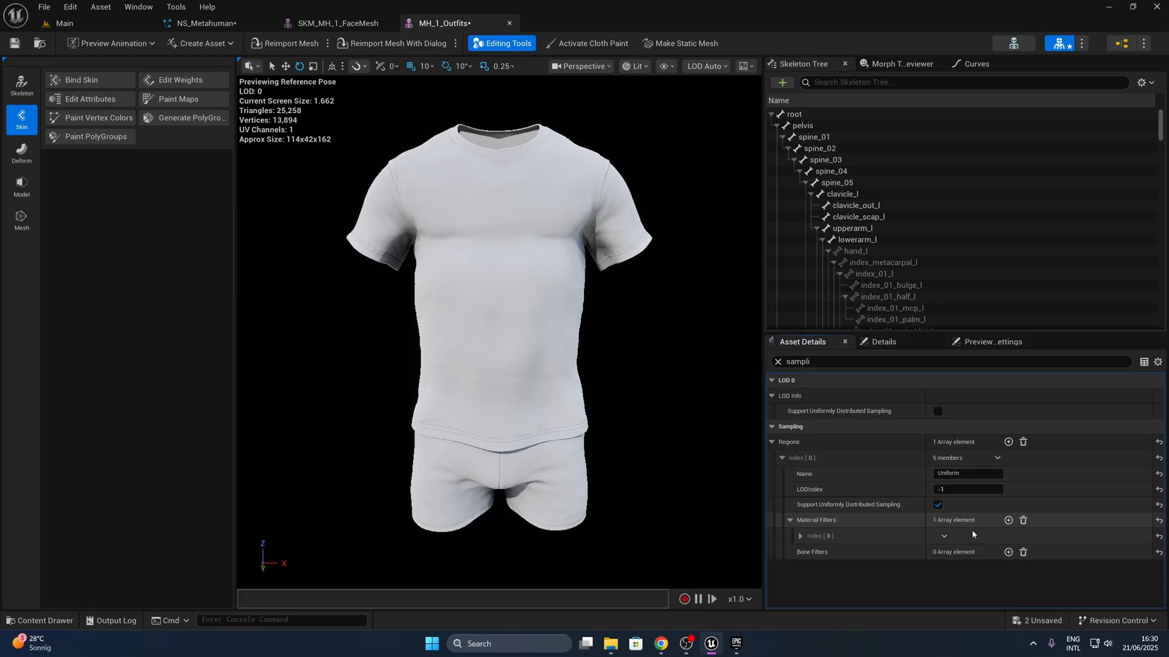
pyautogui.click(944, 537)
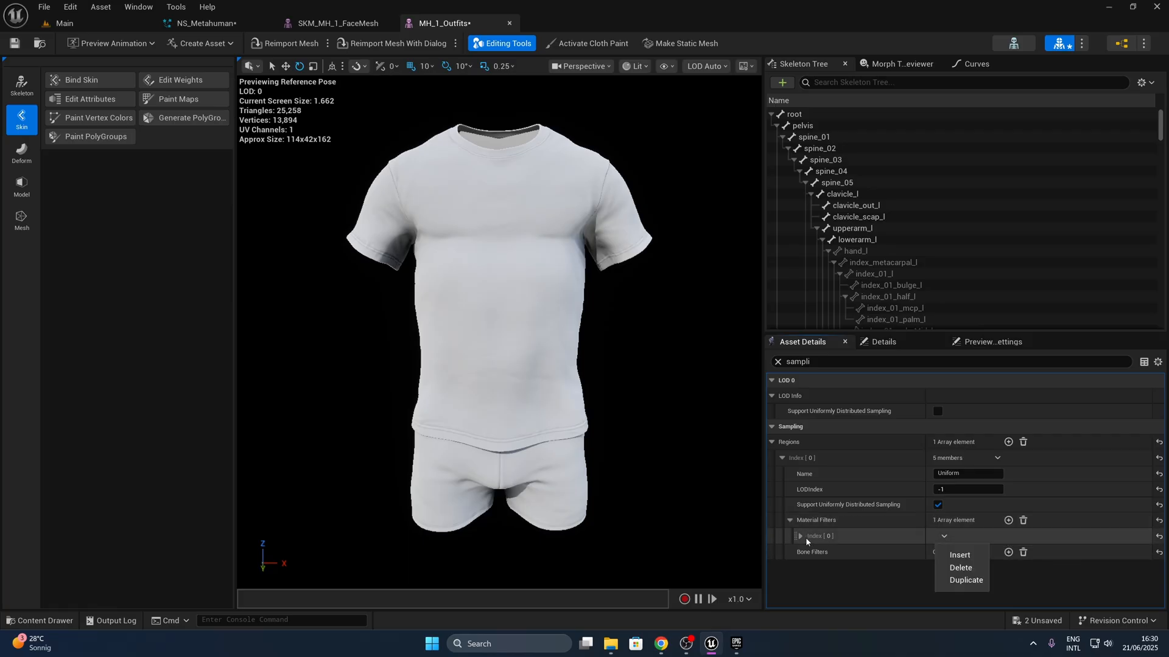
pyautogui.click(801, 536)
pyautogui.click(956, 552)
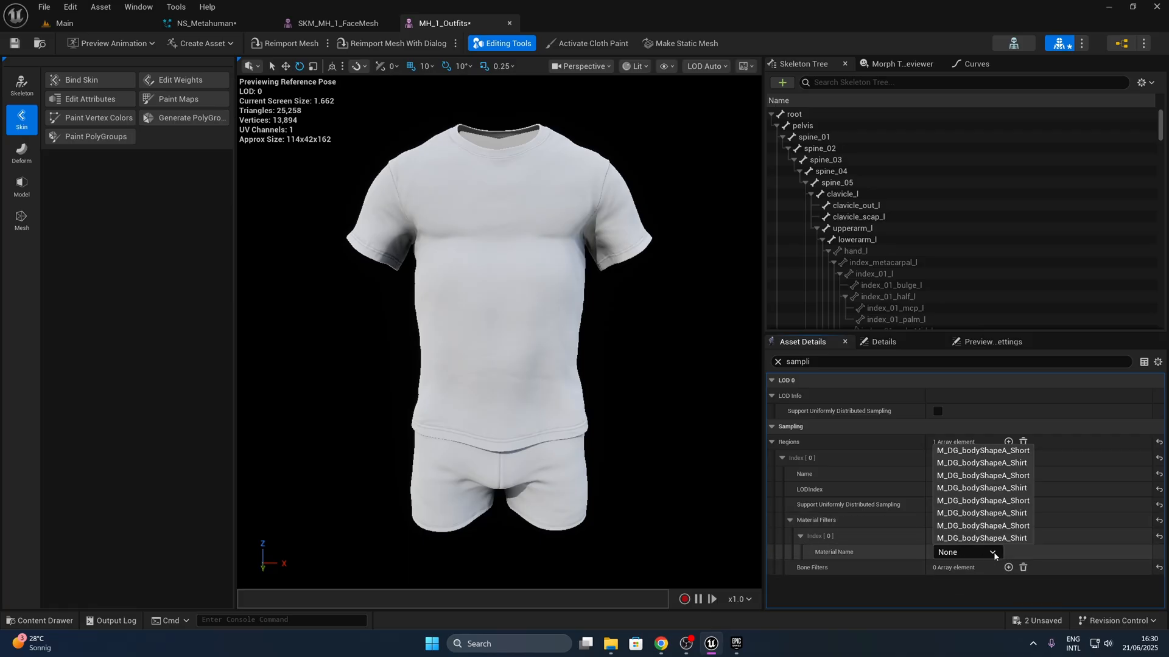
pyautogui.click(984, 464)
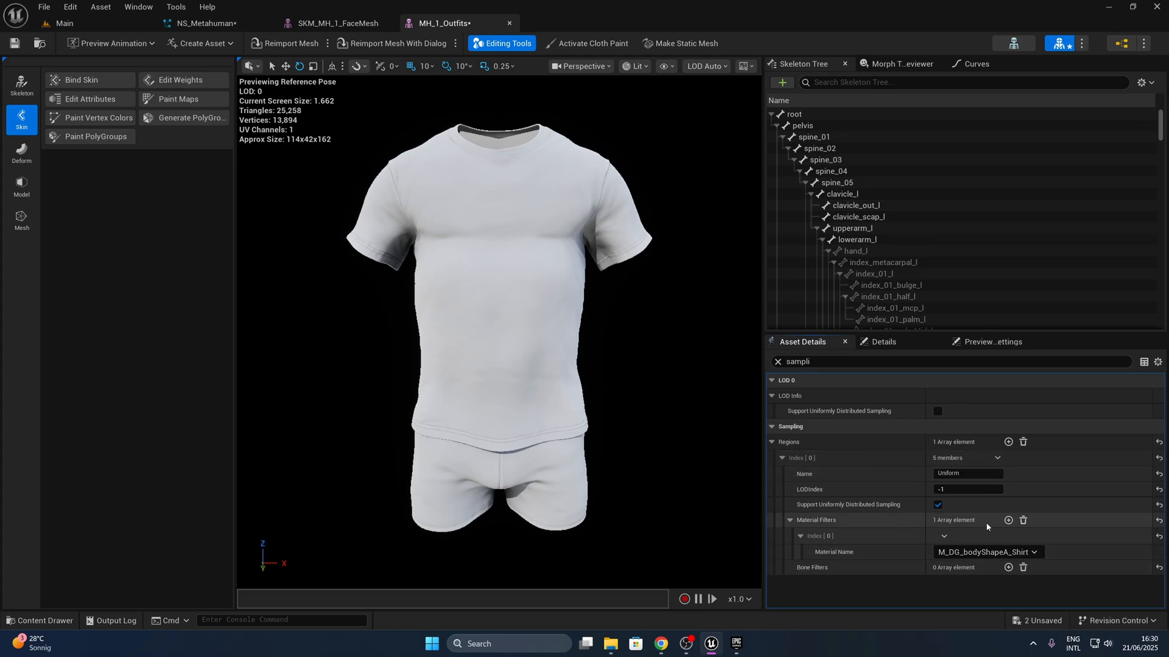
# - Add a second material filter, M_DG_bodyShapeA_Short, to the Uniform region, then save the outfit mesh and return to NS_Metahuman
pyautogui.click(1008, 521)
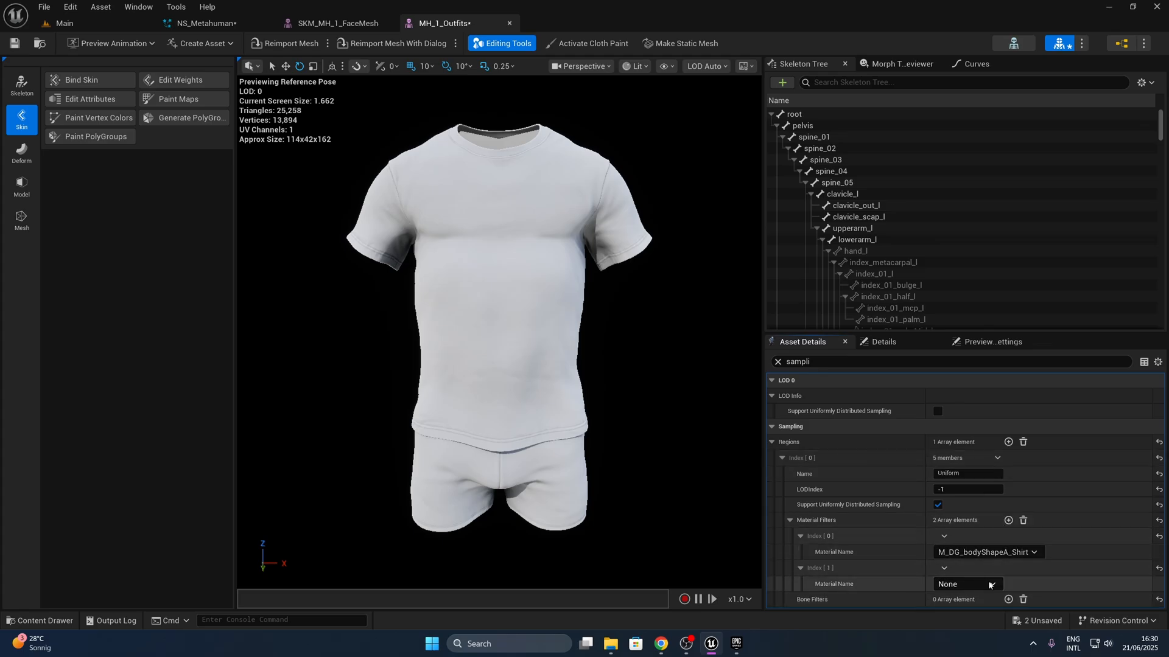
pyautogui.click(967, 585)
pyautogui.click(1010, 483)
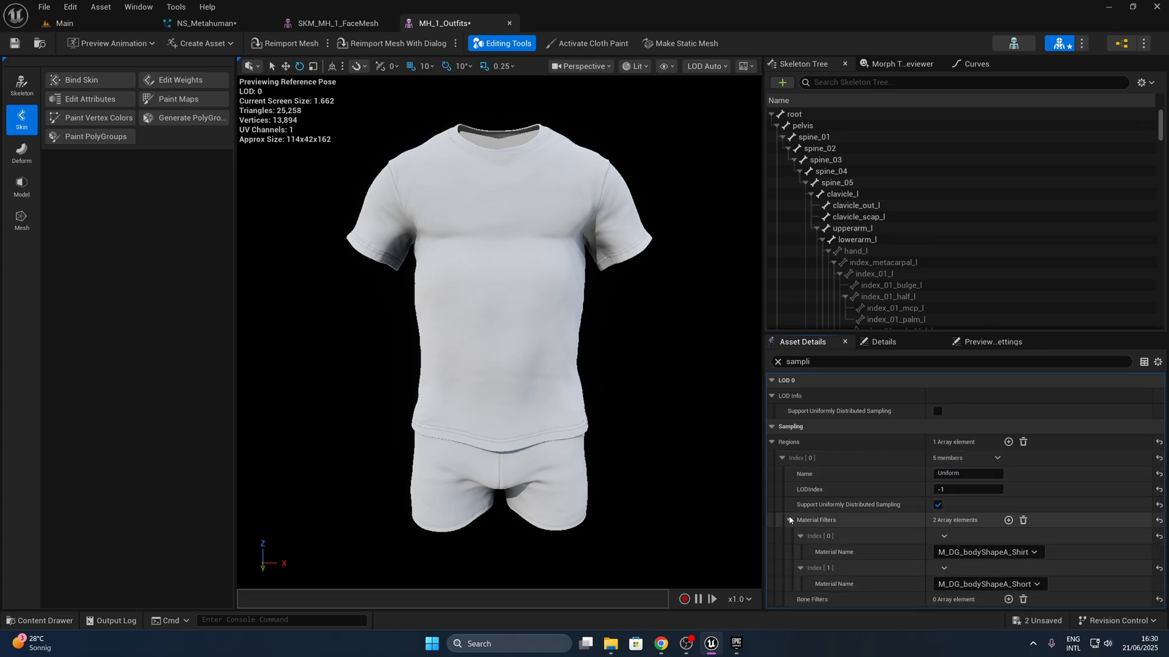
pyautogui.click(258, 27)
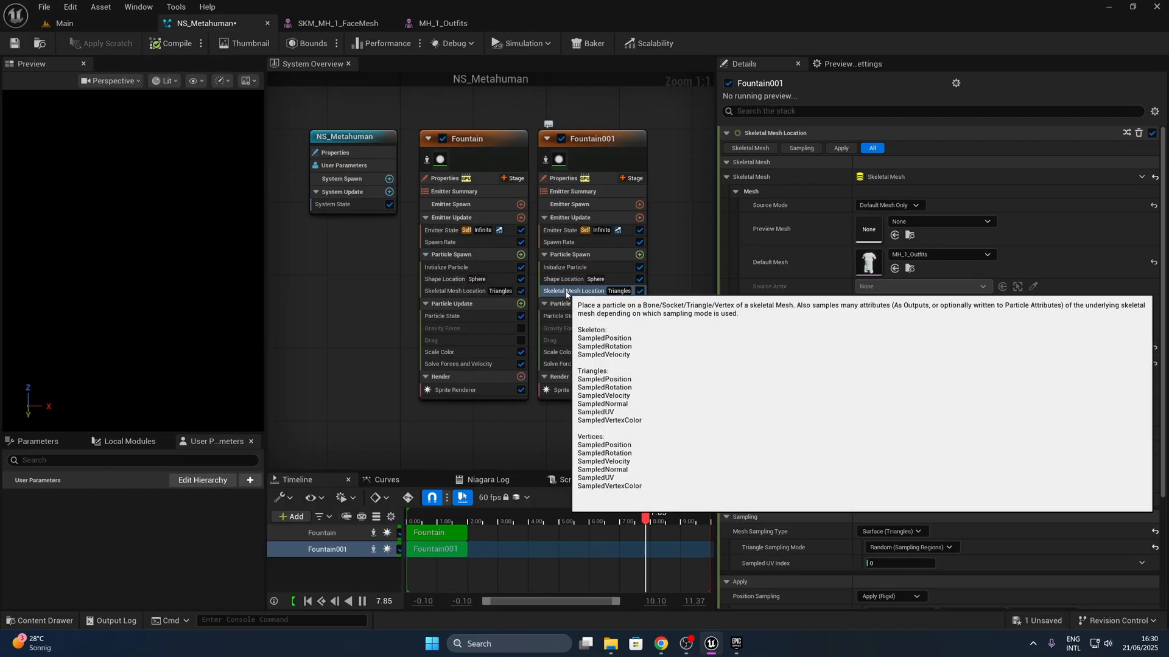
# - Refresh Fountain001's Triangle Sampling Mode by switching it to Random (All Triangles) and back to Random (Sampling Regions)
pyautogui.click(566, 292)
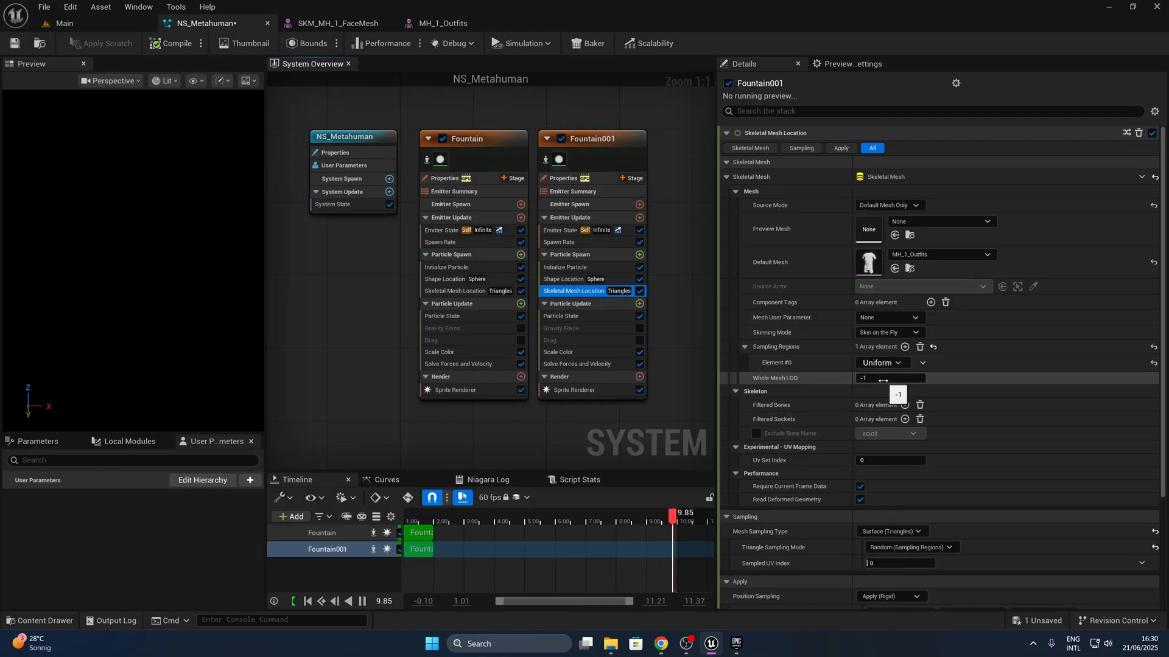
pyautogui.scroll(-3, 838, 345)
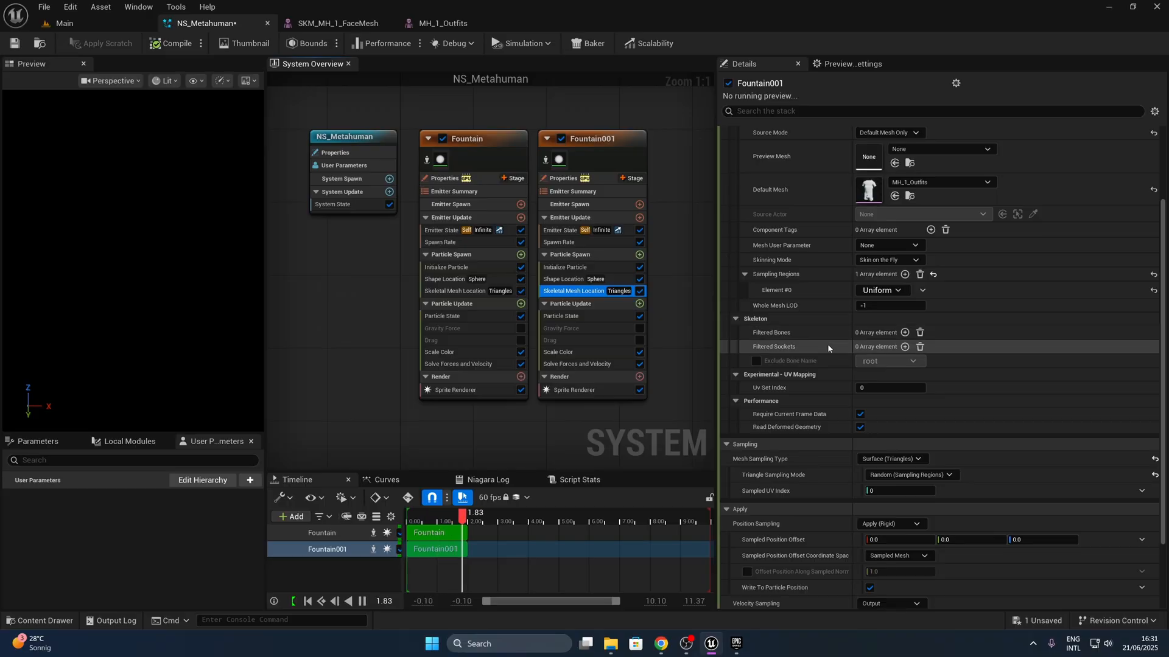
pyautogui.click(910, 475)
pyautogui.click(920, 493)
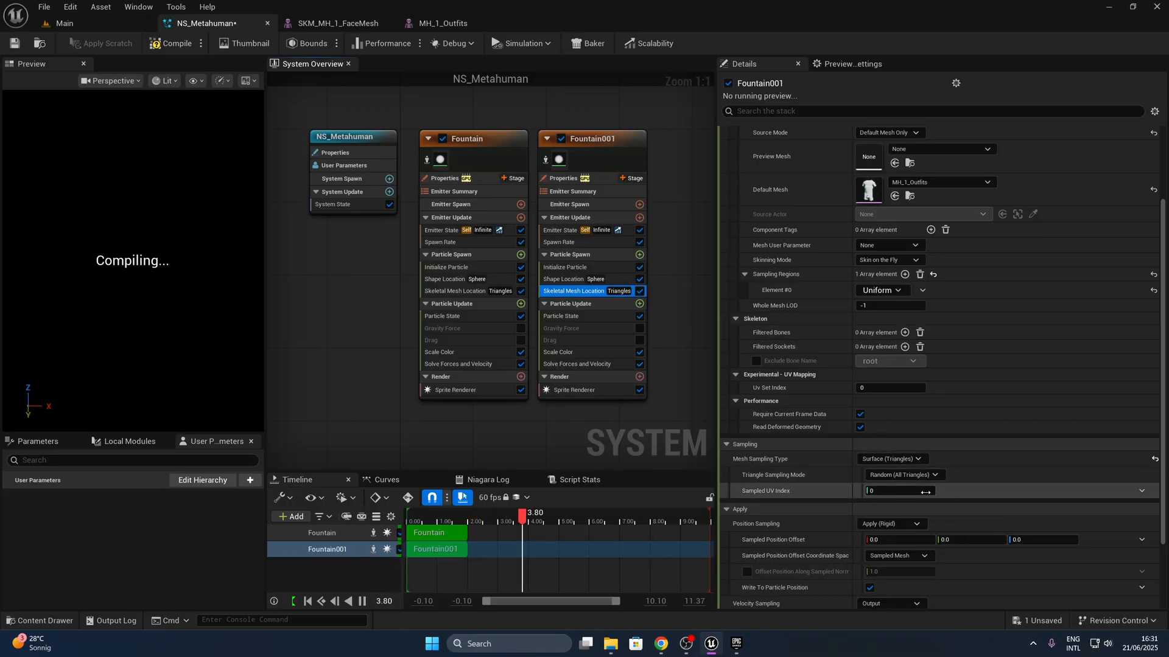
pyautogui.click(902, 475)
pyautogui.click(930, 506)
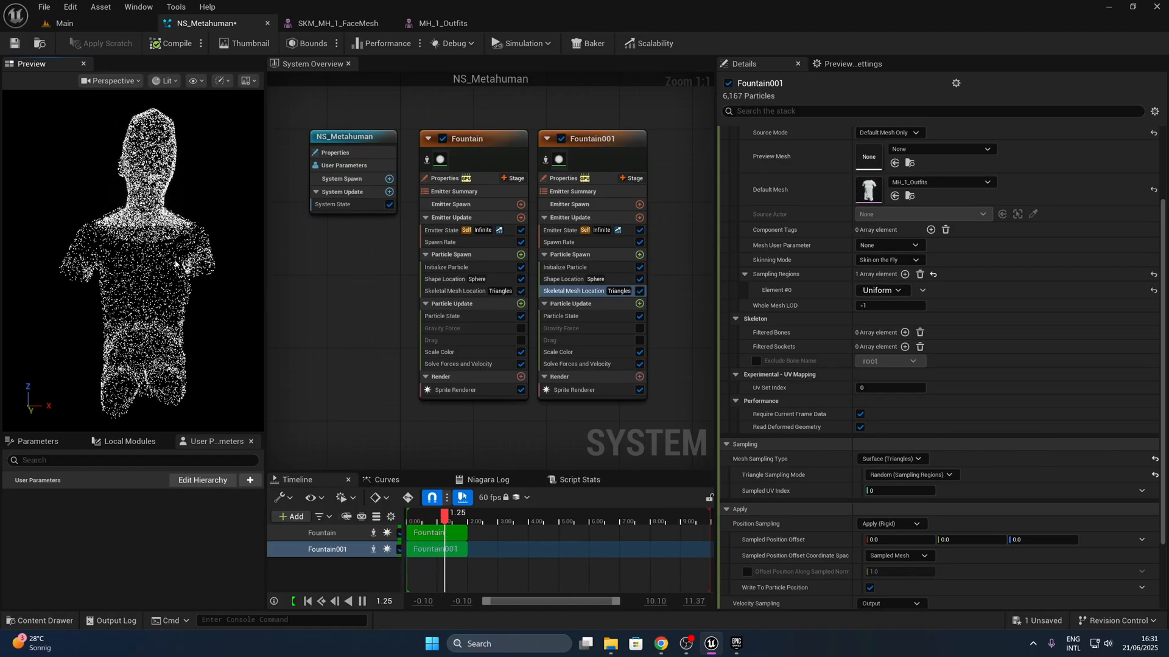
pyautogui.scroll(-5, 176, 263)
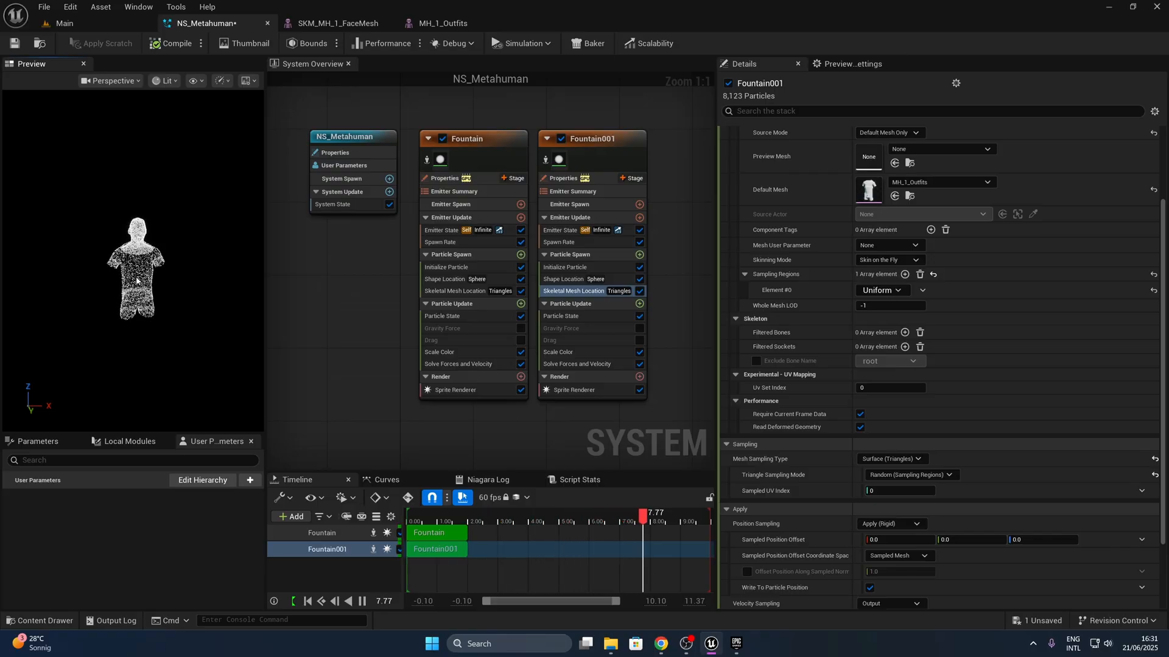
# - Set the Fountain emitter's SpawnRate to 1500 and save NS_Metahuman
pyautogui.click(450, 242)
pyautogui.click(894, 148)
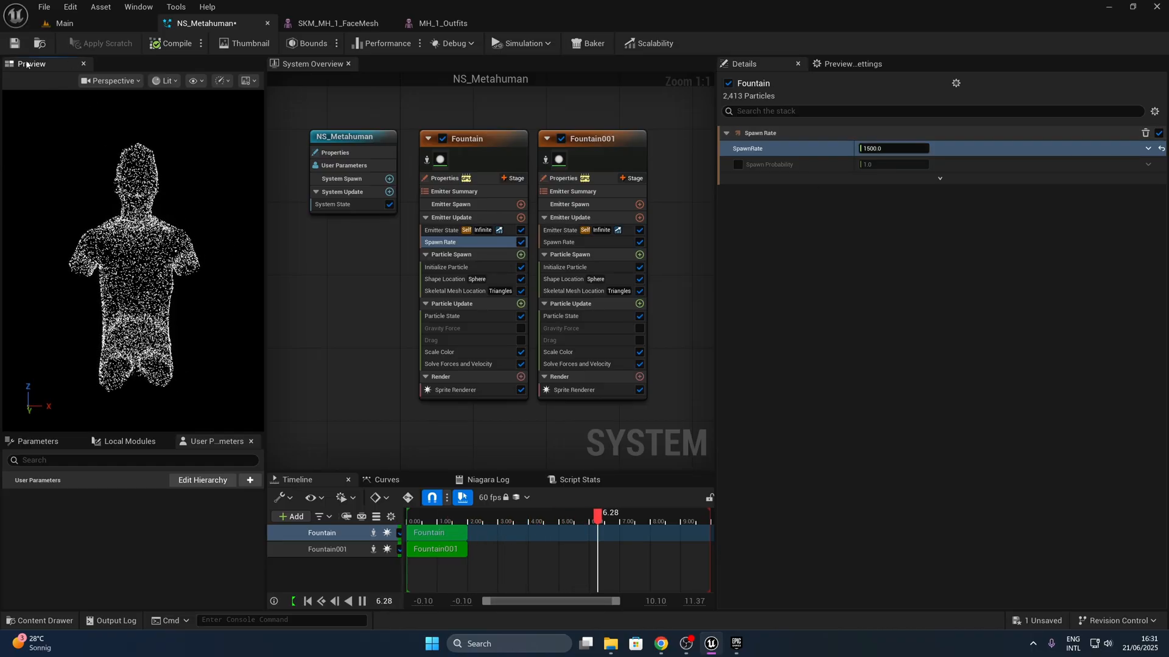
pyautogui.hotkey('ctrl', 's')
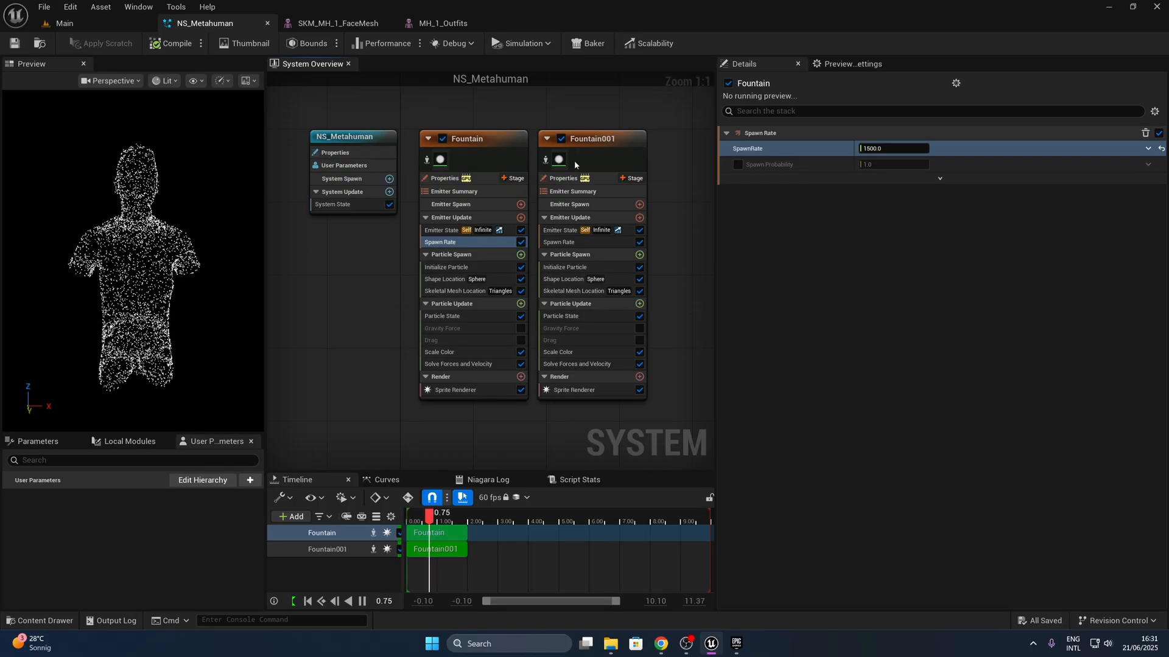
# - Duplicate the Fountain001 emitter and place the copy beside the original
pyautogui.click(574, 160)
pyautogui.moveTo(685, 332); pyautogui.dragTo(524, 335, button='right')
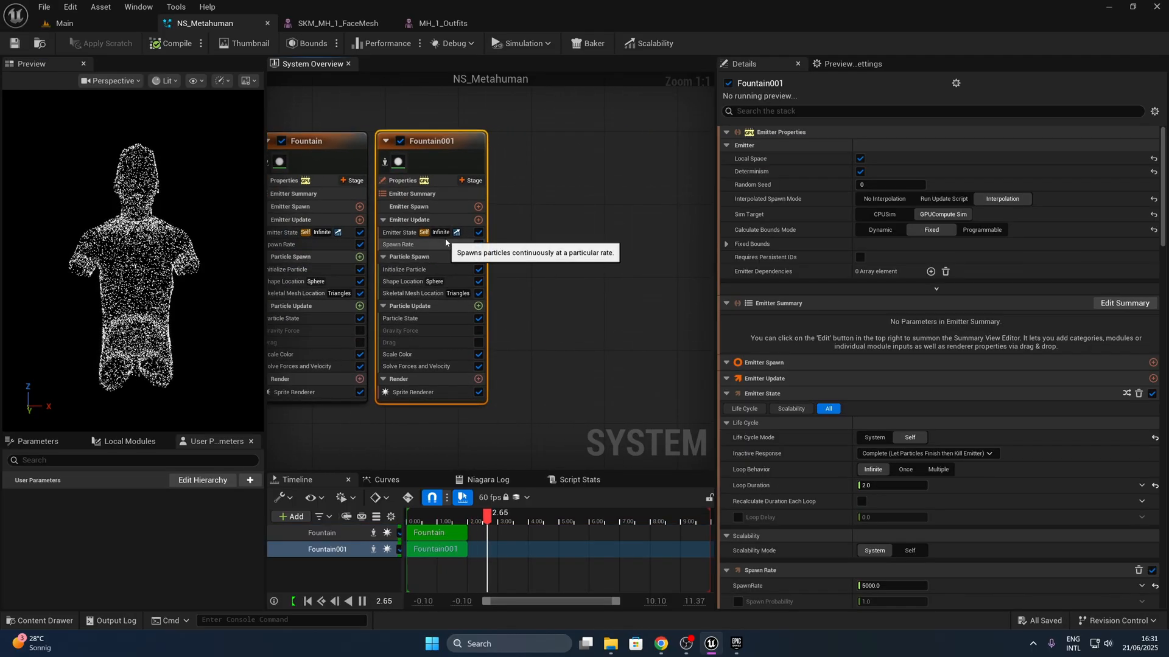
pyautogui.hotkey('ctrl', 'd')
pyautogui.moveTo(511, 245); pyautogui.dragTo(561, 145)
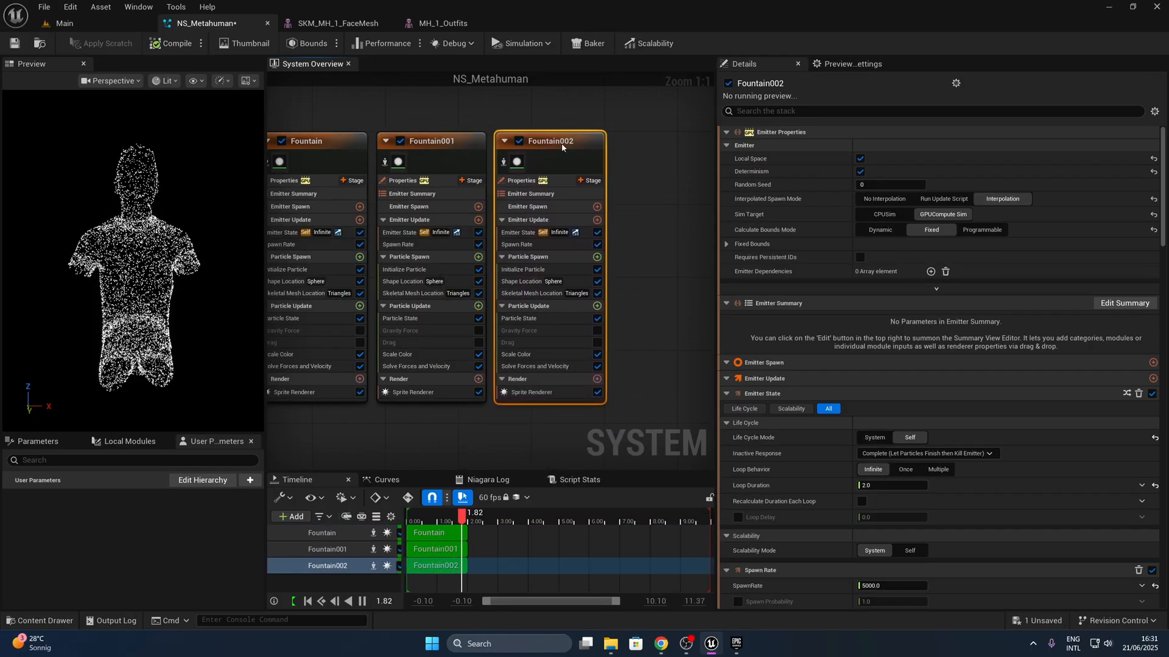
# - Set the Default Mesh in Fountain002's Skeletal Mesh Location to SKM_MH_1_BodyMesh and fix its CPU access error
pyautogui.click(531, 294)
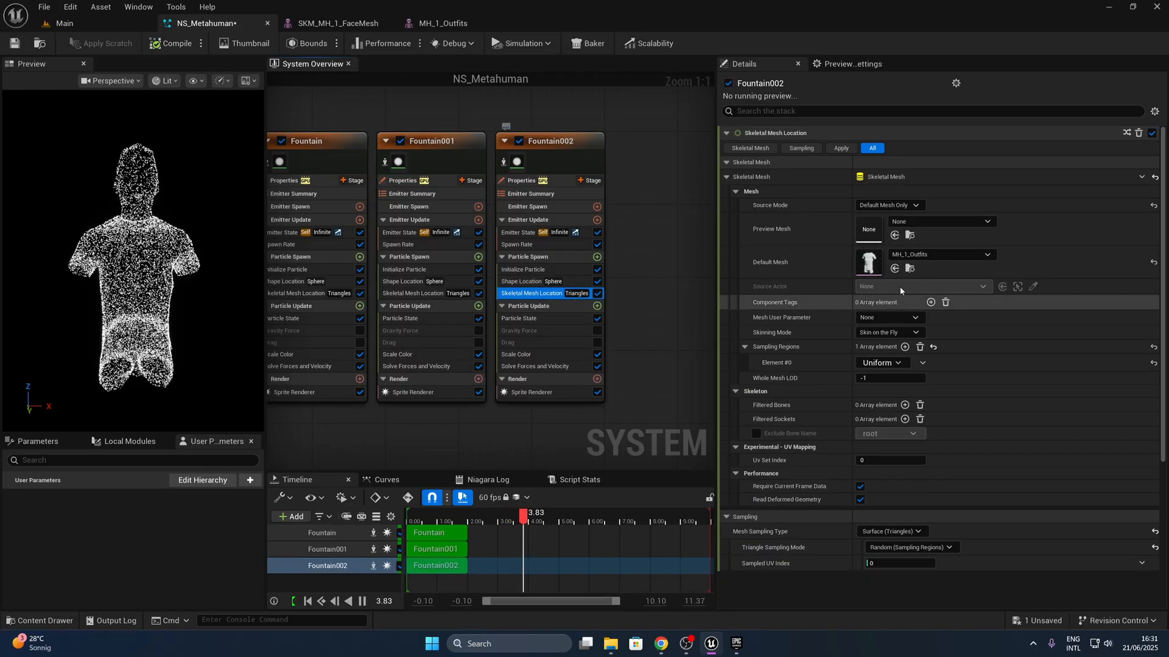
pyautogui.click(949, 255)
pyautogui.write('MH')
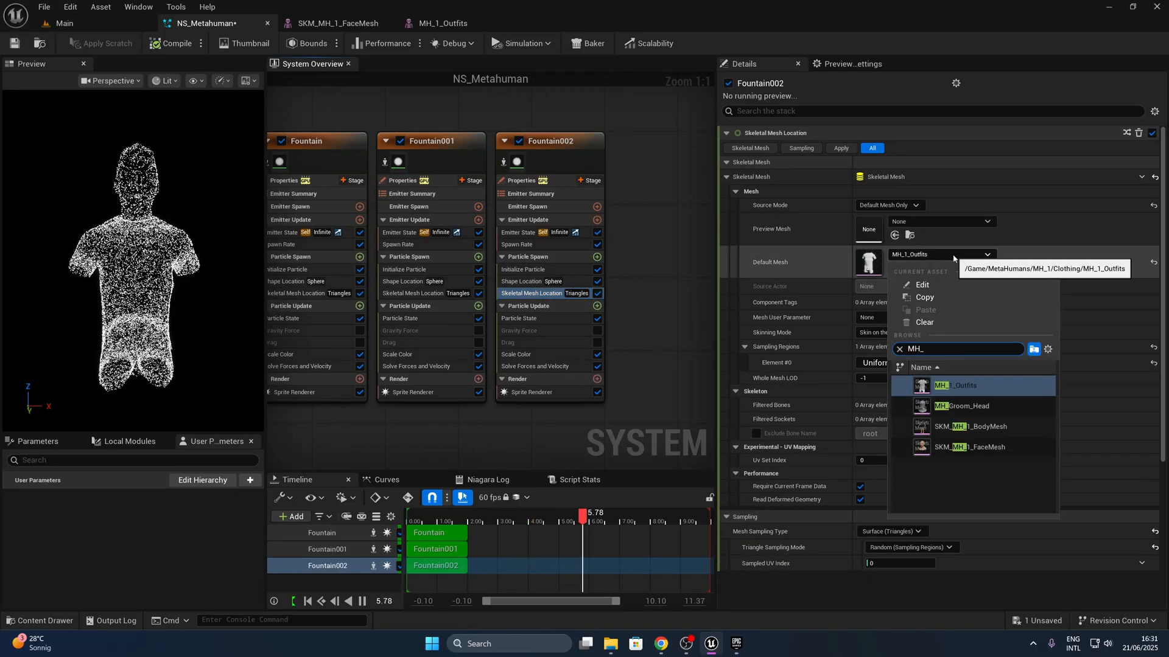
pyautogui.write('_1')
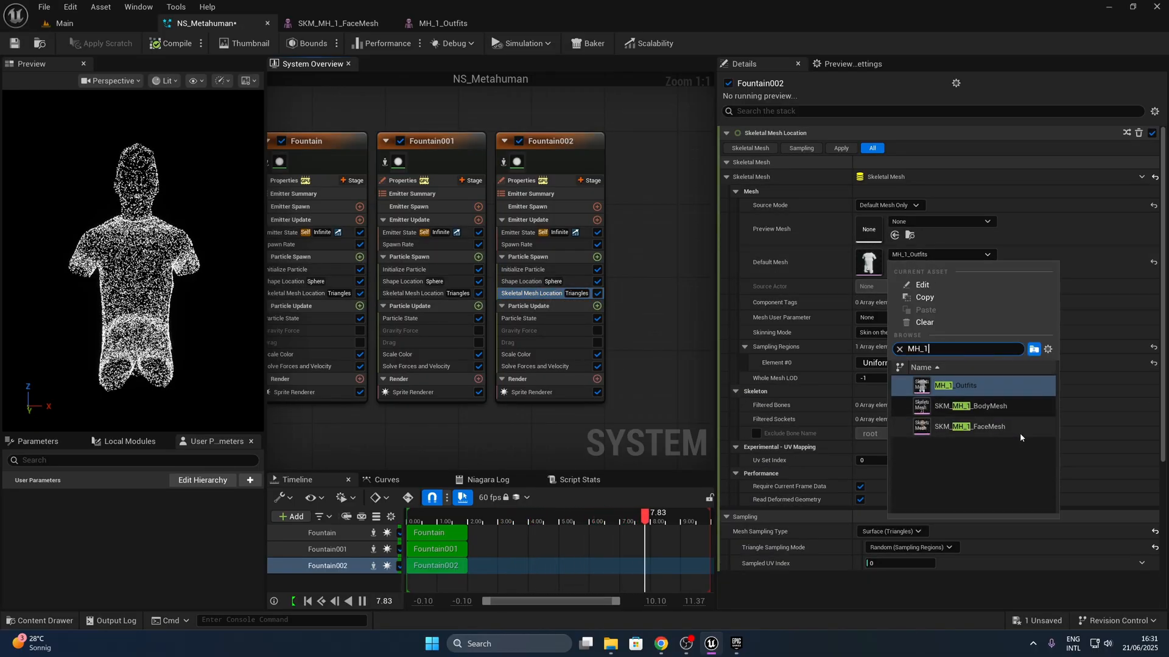
pyautogui.click(998, 406)
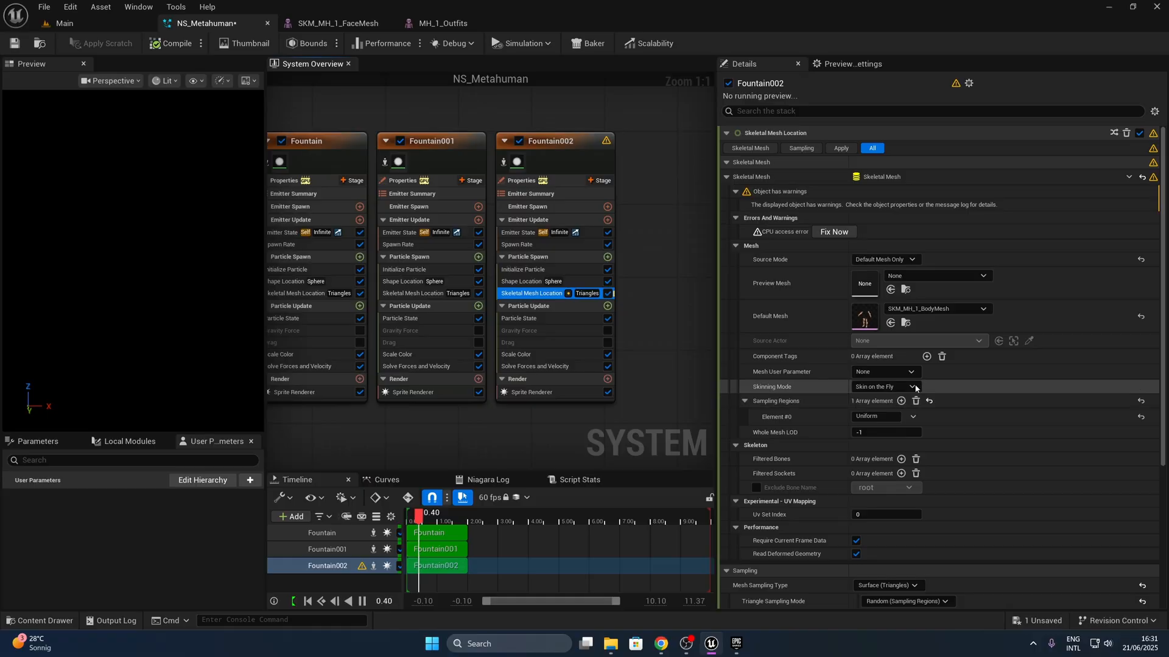
pyautogui.click(833, 232)
# - Locate SKM_MH_1_BodyMesh in the project content, open it for editing, and save the mesh
pyautogui.click(910, 269)
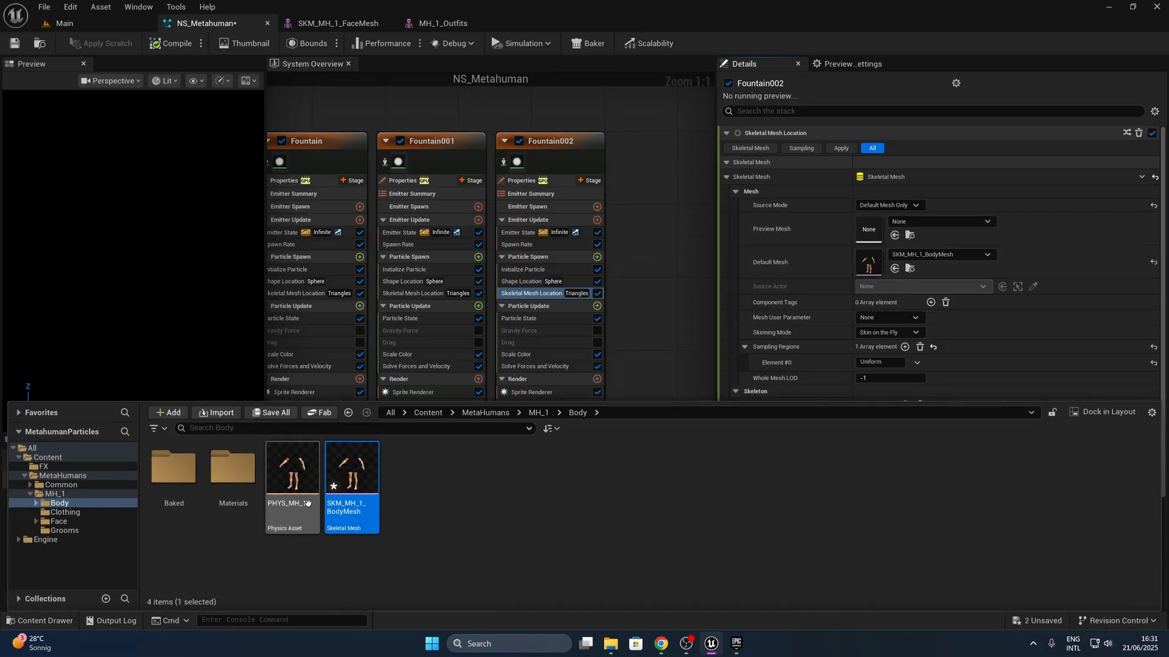
pyautogui.doubleClick(348, 485)
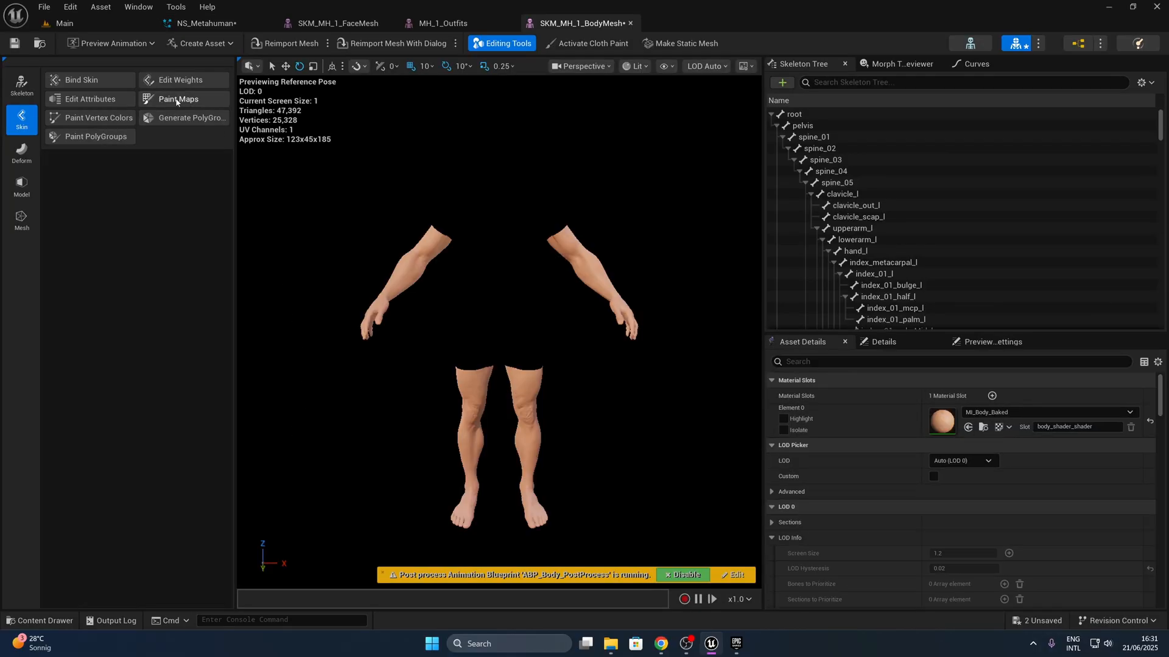
pyautogui.click(16, 44)
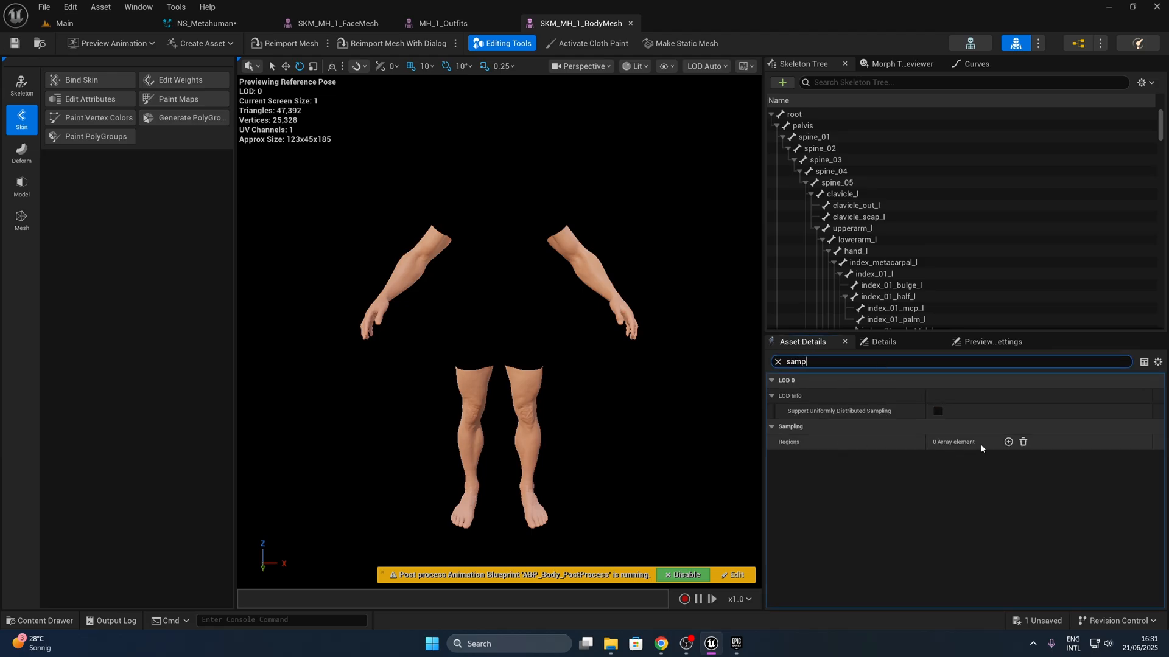
# - Add a uniformly distributed sampling region named Uniform with a body_shader_shader material filter, then save the body mesh and return to NS_Metahuman
pyautogui.click(1007, 442)
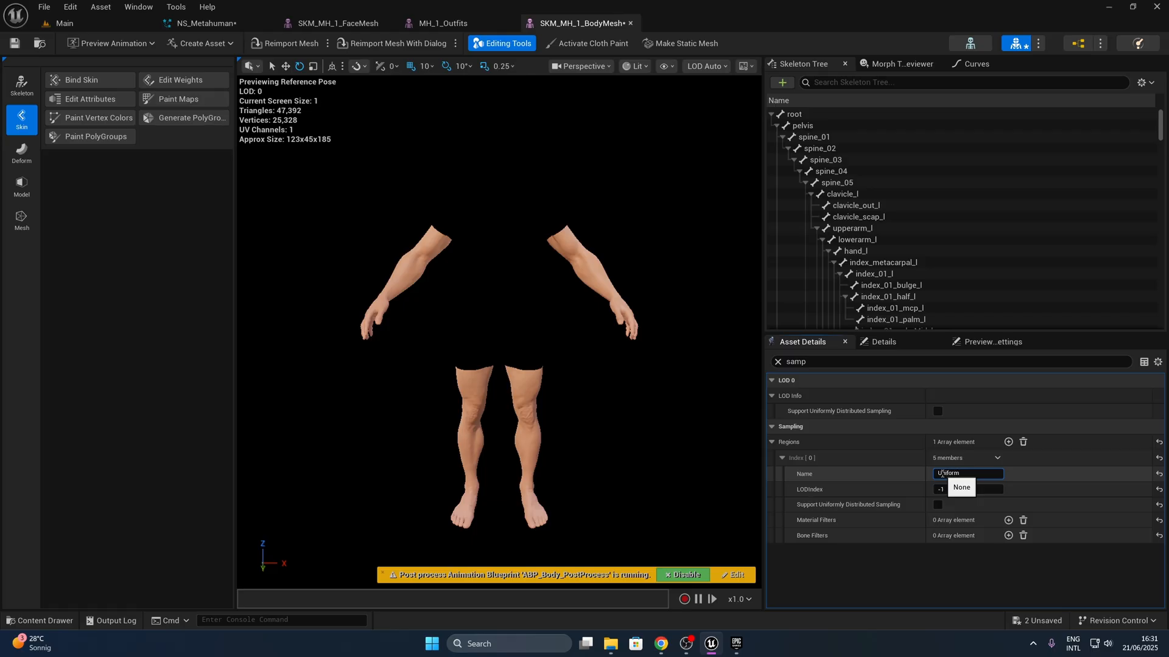
pyautogui.click(1008, 520)
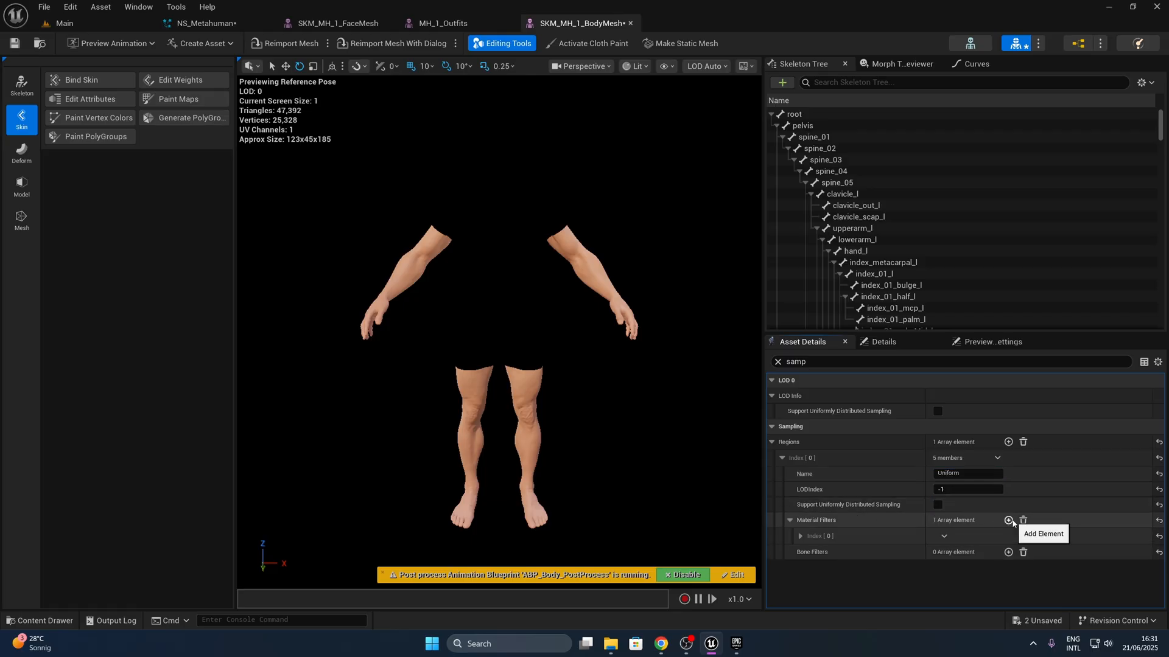
pyautogui.click(985, 555)
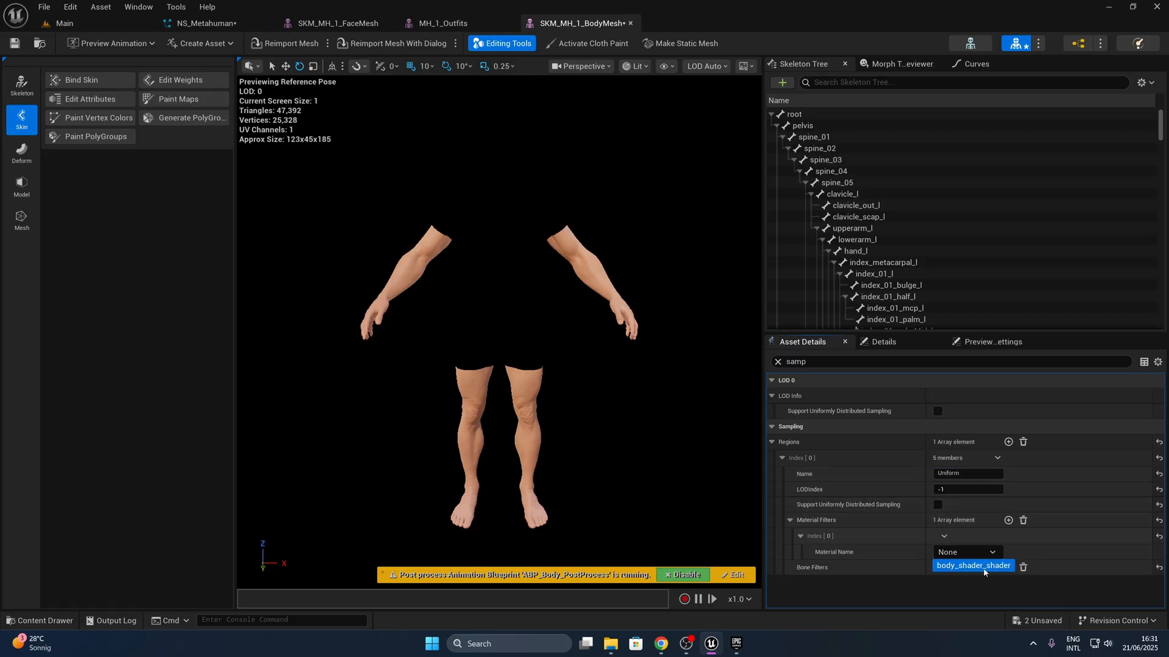
pyautogui.click(983, 567)
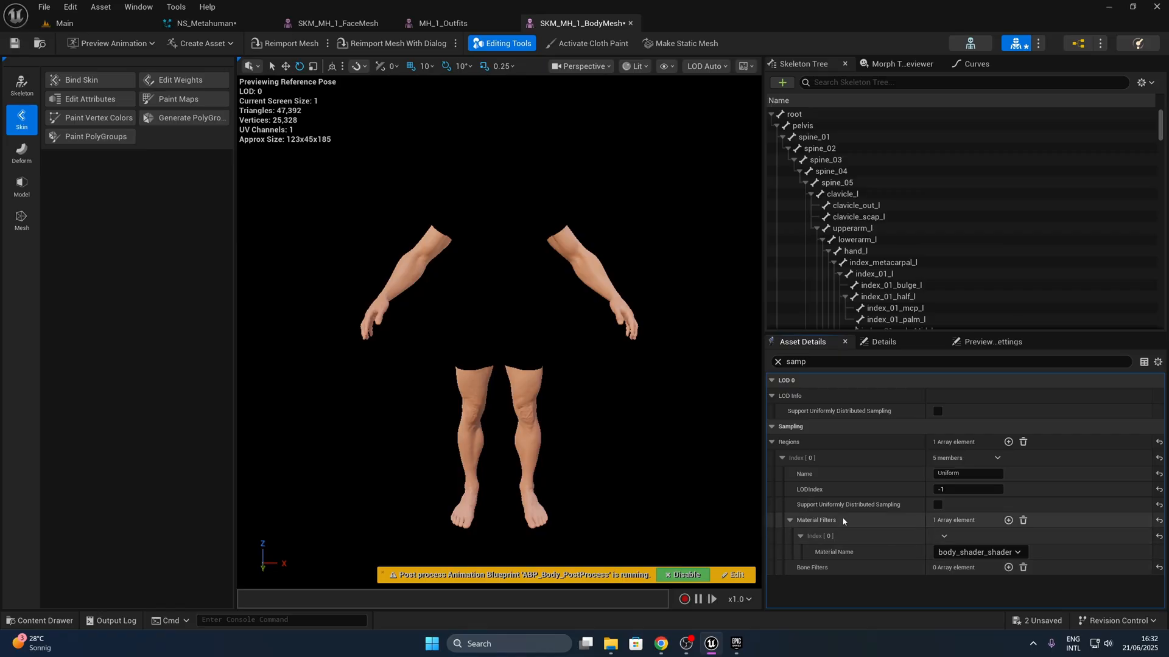
pyautogui.click(937, 505)
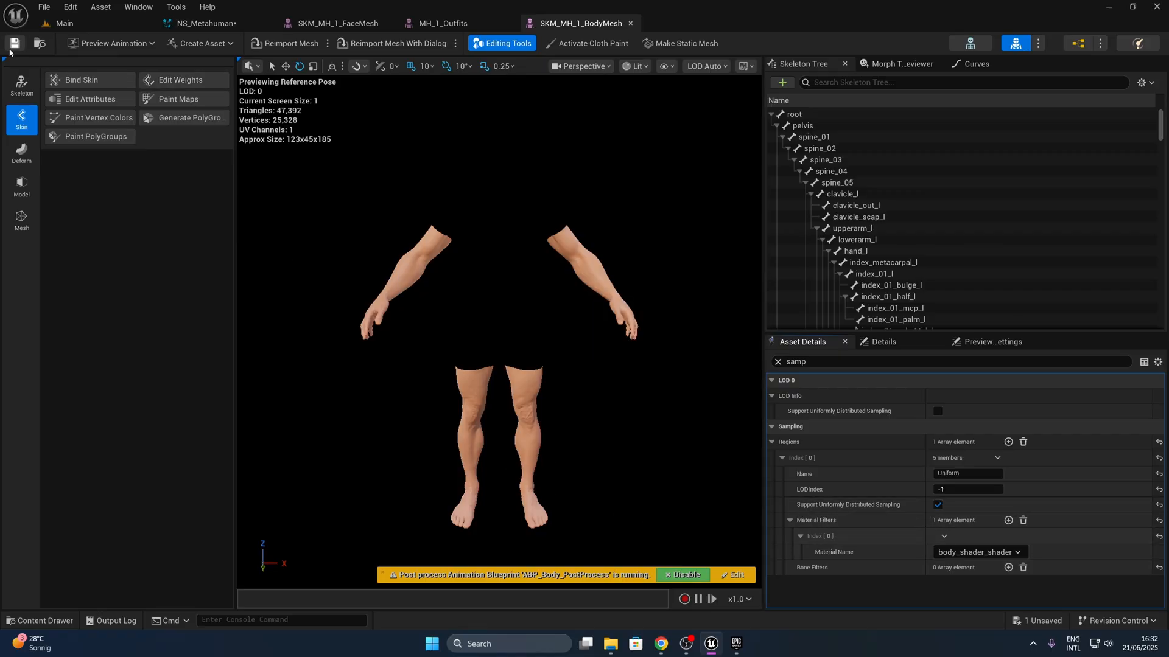
pyautogui.click(204, 24)
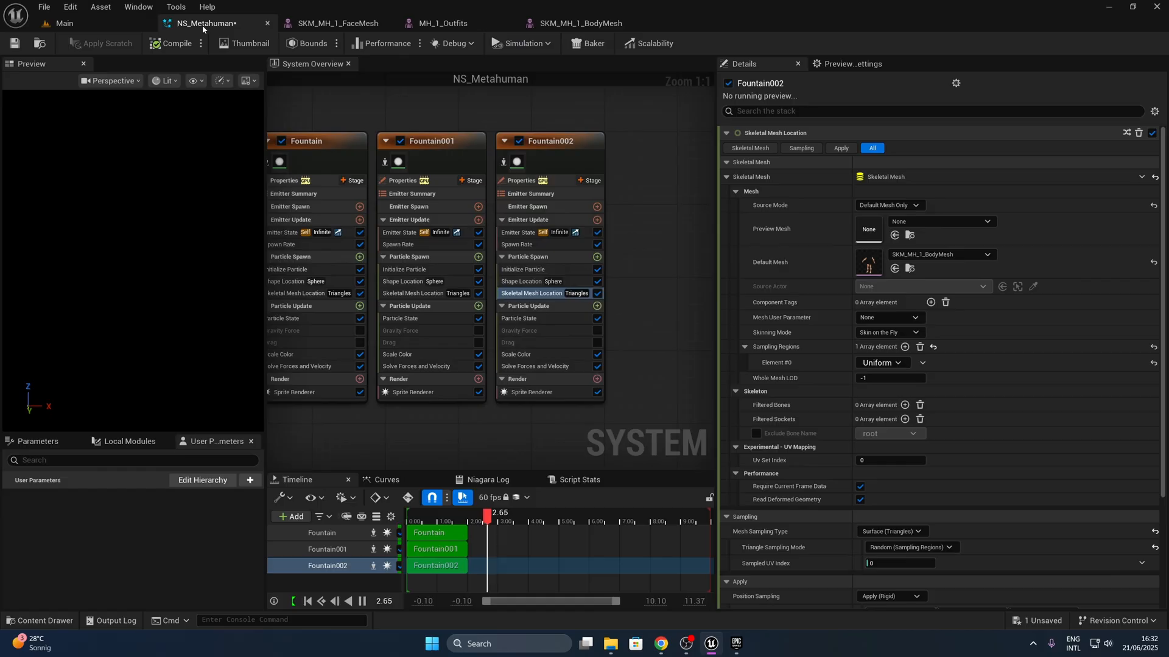
# - Refresh Fountain002's Triangle Sampling Mode by switching it to Random (All Triangles) and back to Random (Sampling Regions), and save the system
pyautogui.click(518, 293)
pyautogui.scroll(-4, 932, 395)
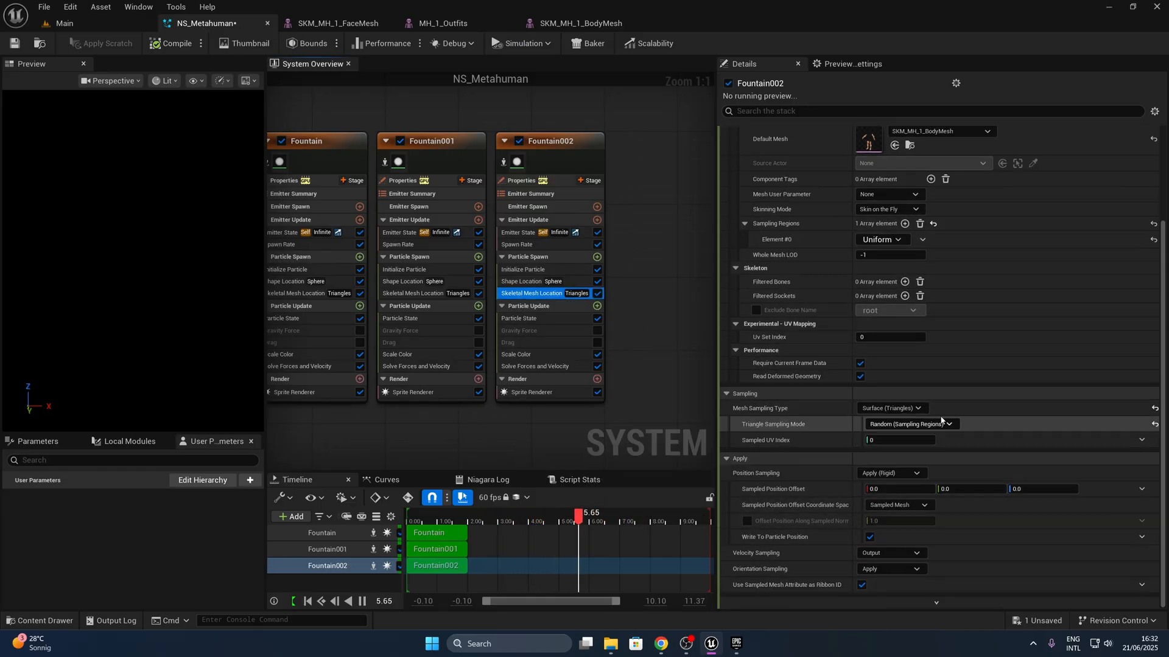
pyautogui.click(946, 425)
pyautogui.click(947, 441)
pyautogui.click(945, 426)
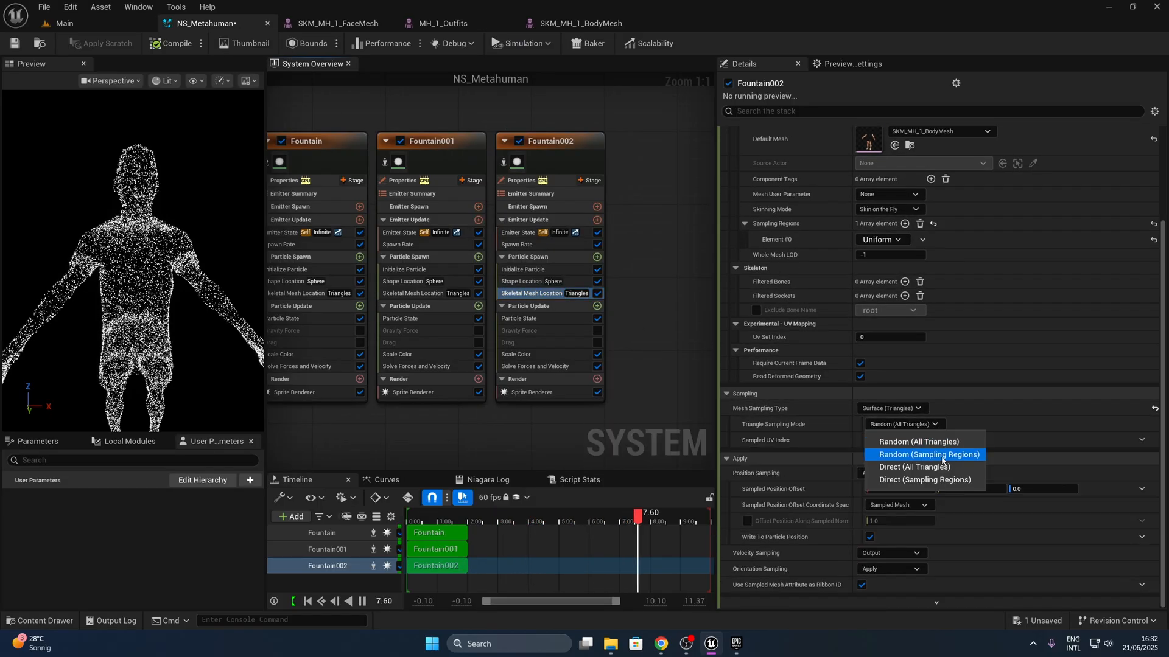
pyautogui.click(942, 455)
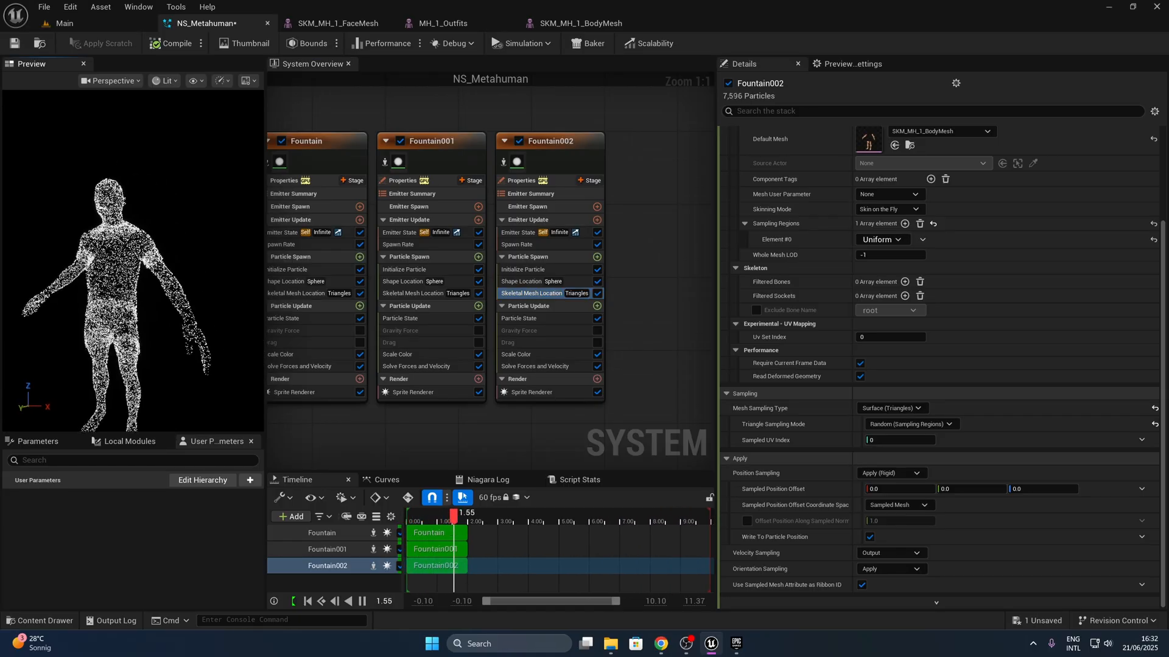
pyautogui.moveTo(149, 352); pyautogui.dragTo(176, 349)
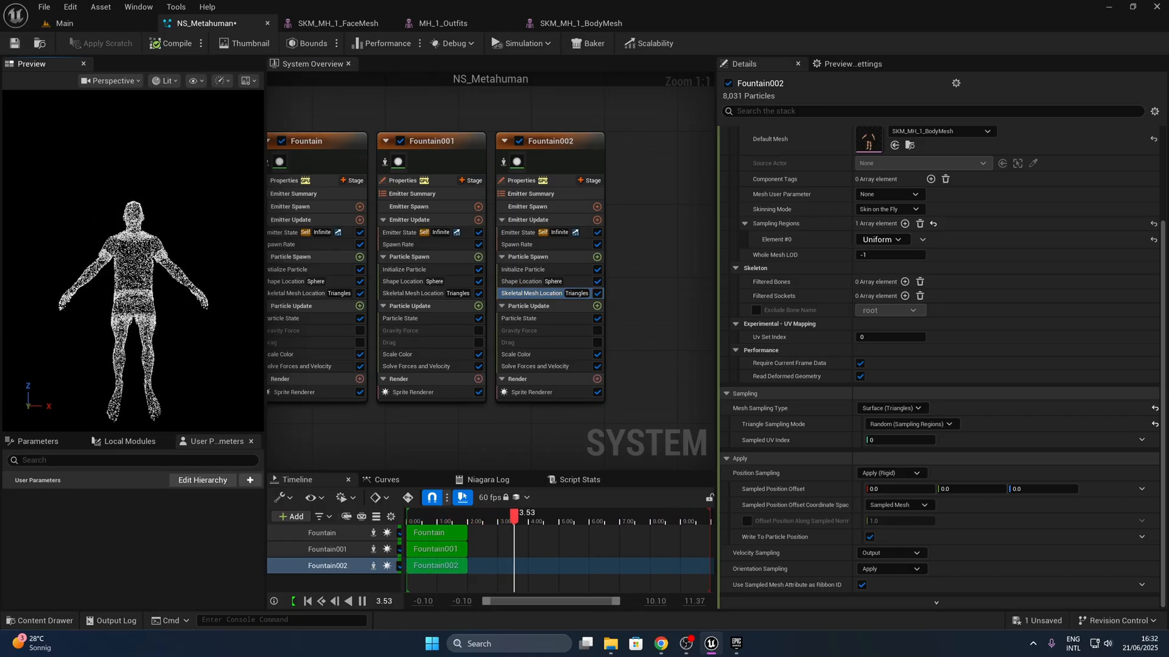
pyautogui.scroll(4, 150, 352)
pyautogui.scroll(-7, 150, 352)
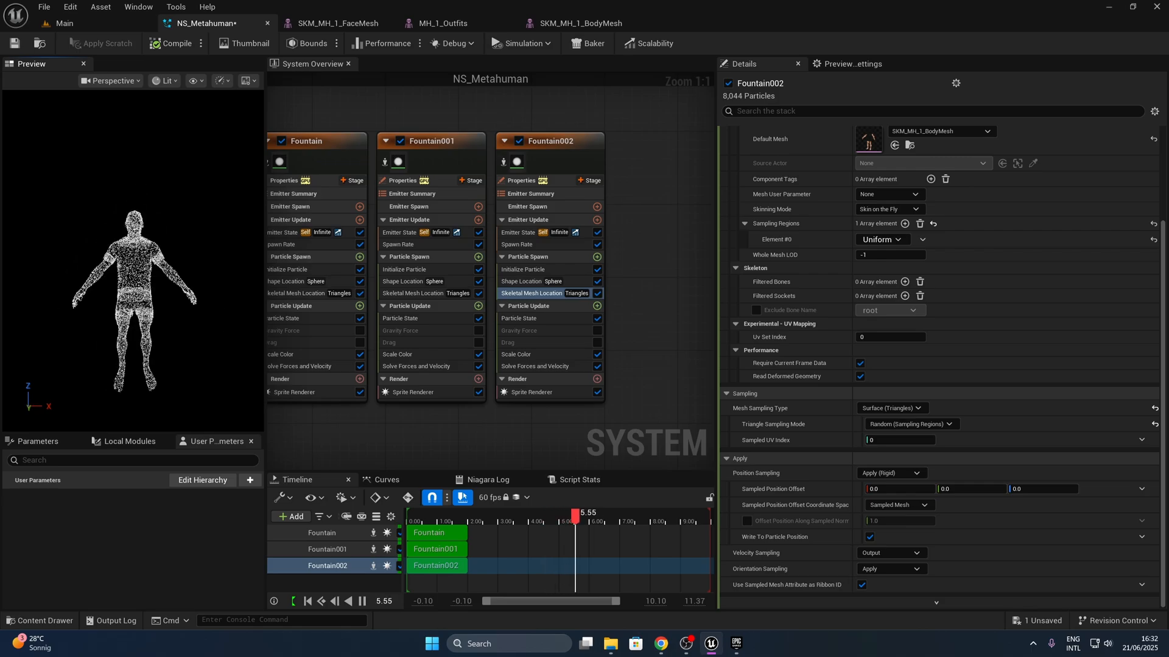
pyautogui.click(13, 45)
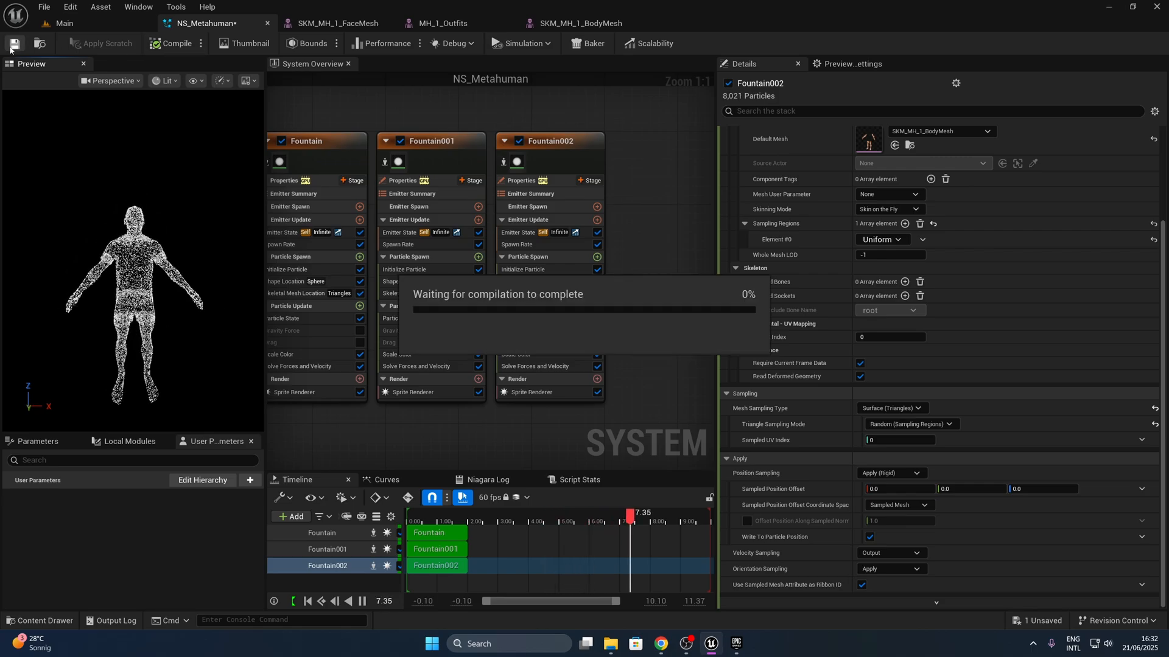
# - Return to the Main level and open the BP_MH_1 blueprint from the MetaHumans/MH_1 folder in its viewport
pyautogui.click(89, 27)
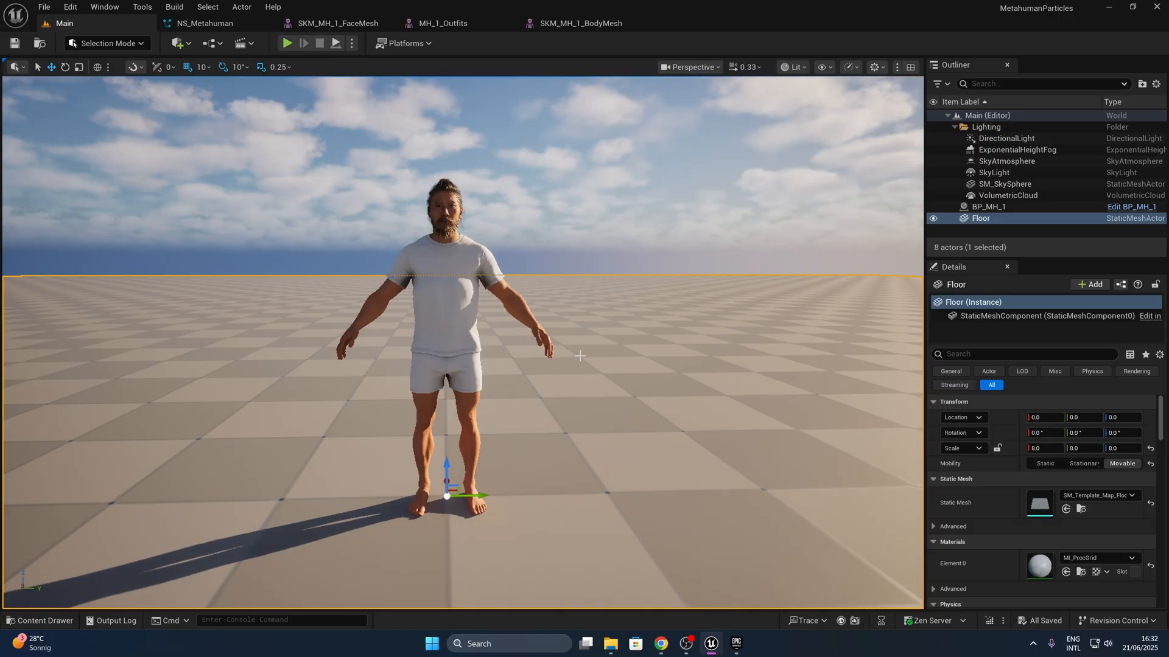
pyautogui.hotkey('ctrl', 'space')
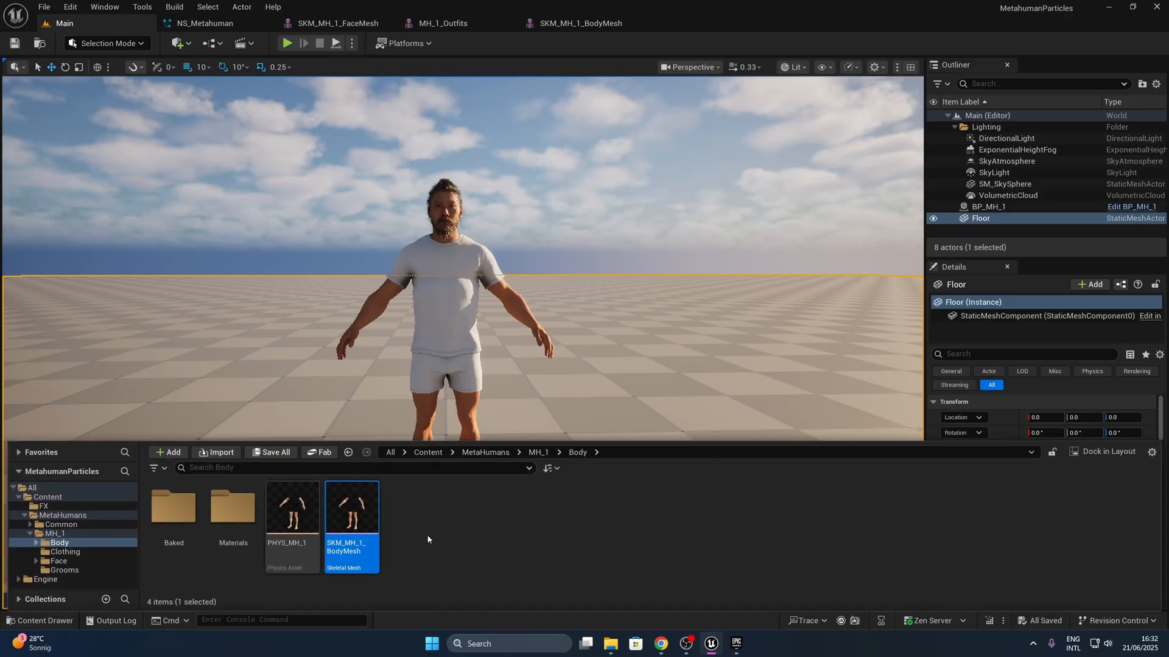
pyautogui.click(427, 453)
pyautogui.doubleClick(221, 514)
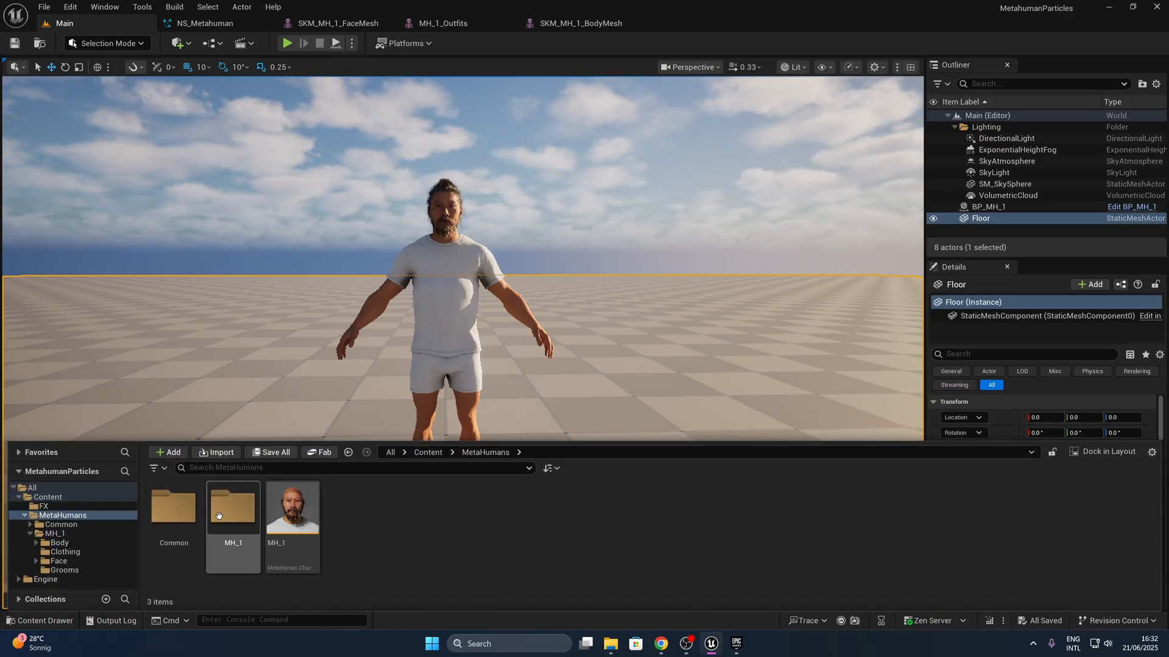
pyautogui.doubleClick(239, 516)
pyautogui.doubleClick(421, 516)
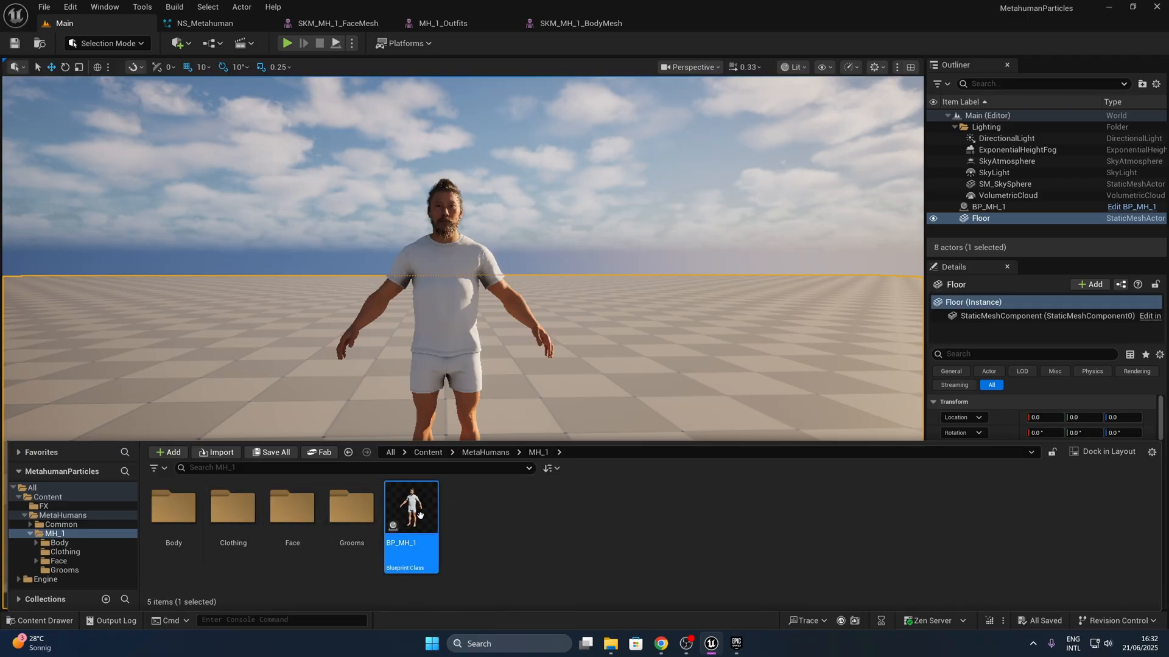
pyautogui.click(210, 65)
# - Add a Niagara Particle System component to BP_MH_1, keeping its default name Niagara
pyautogui.scroll(-2, 61, 183)
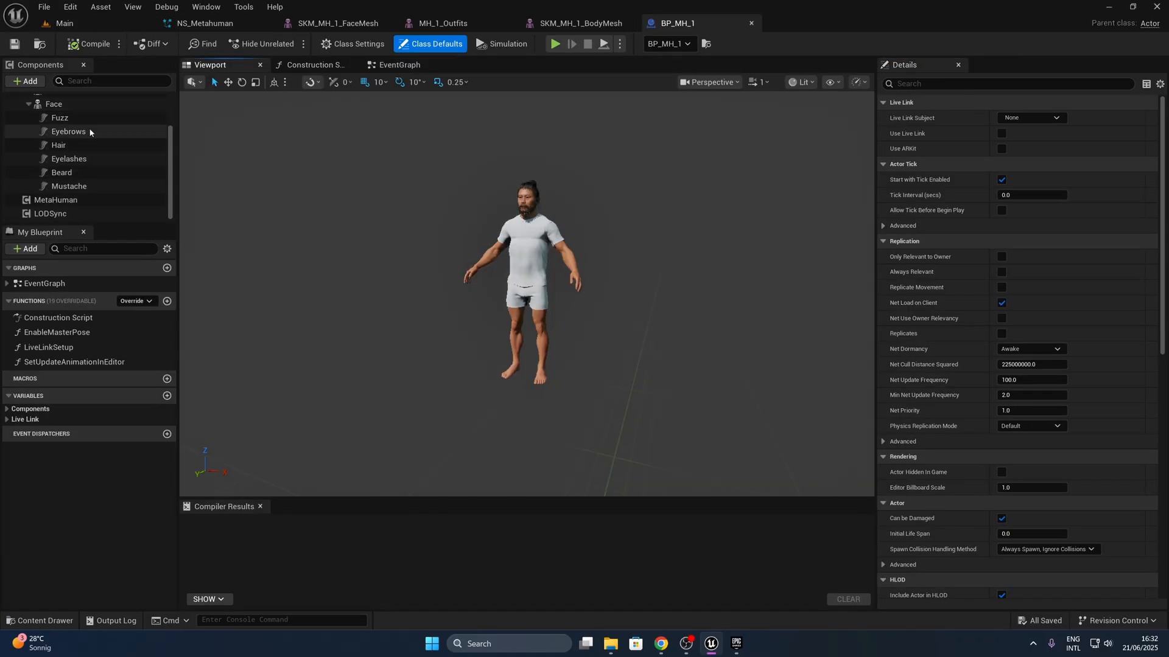
pyautogui.click(62, 213)
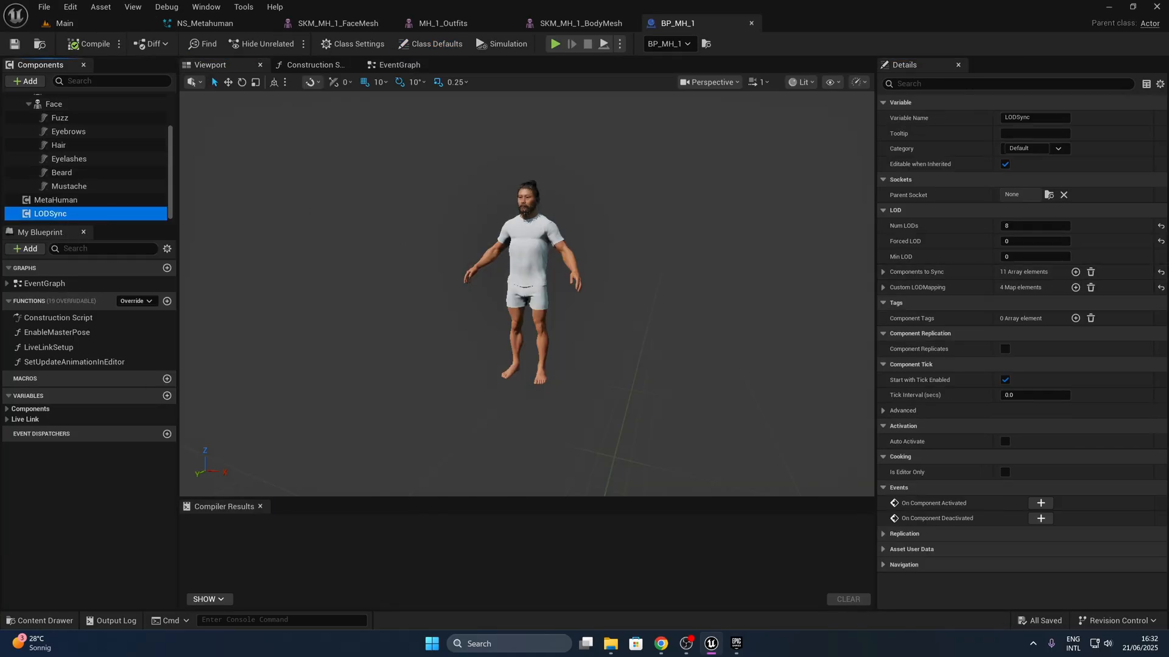
pyautogui.scroll(3, 38, 118)
pyautogui.click(39, 118)
pyautogui.click(38, 102)
pyautogui.click(17, 115)
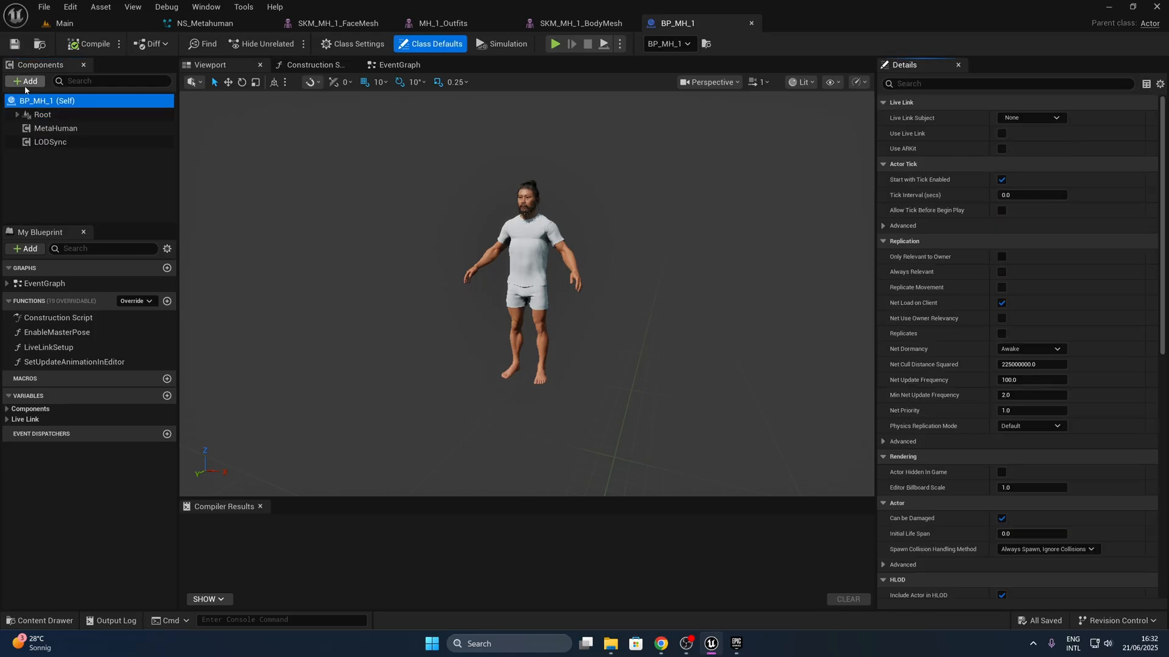
pyautogui.click(26, 85)
pyautogui.write('Niaga')
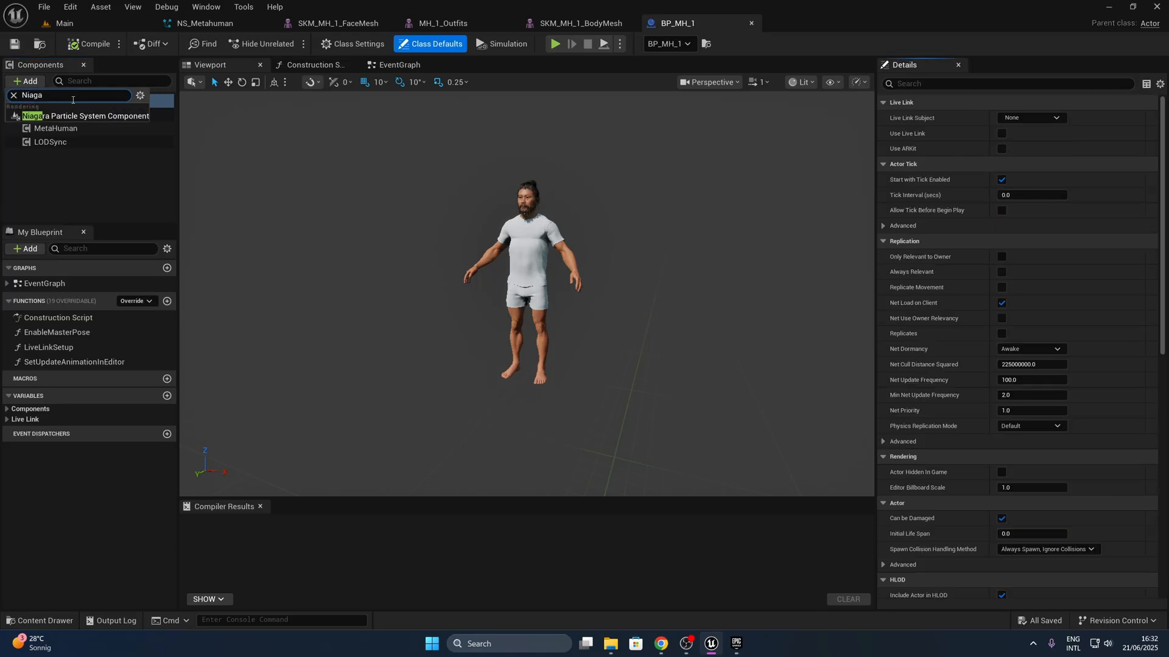
pyautogui.click(73, 116)
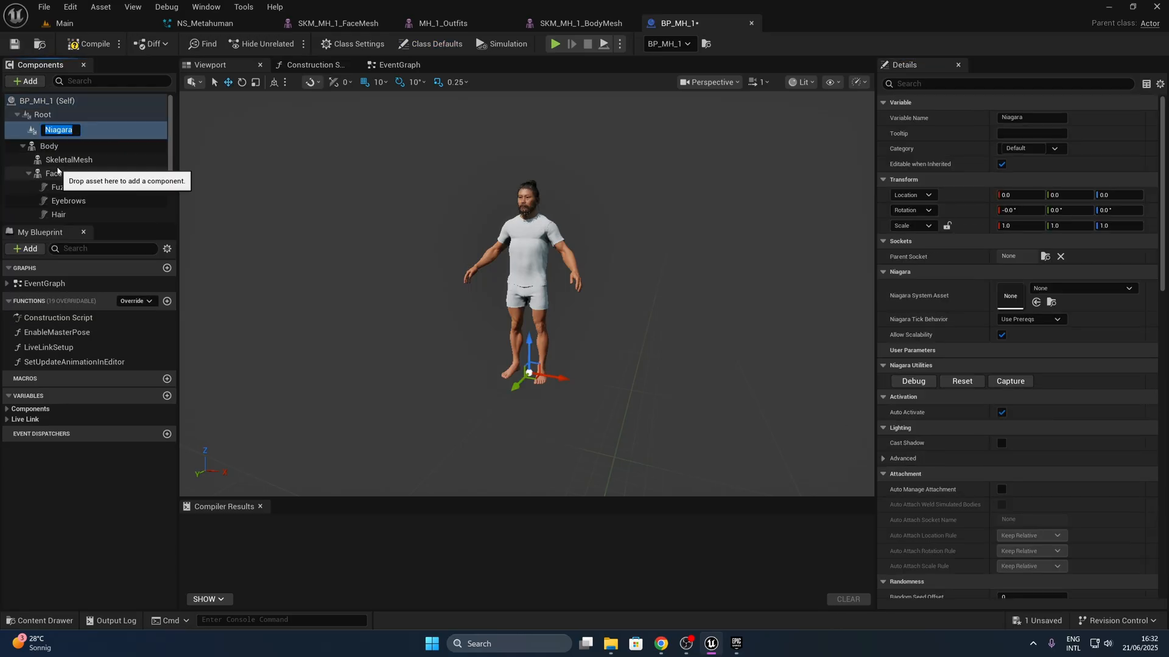
pyautogui.press('Return')
# - Assign NS_Metahuman as the Niagara component's system asset
pyautogui.click(1114, 291)
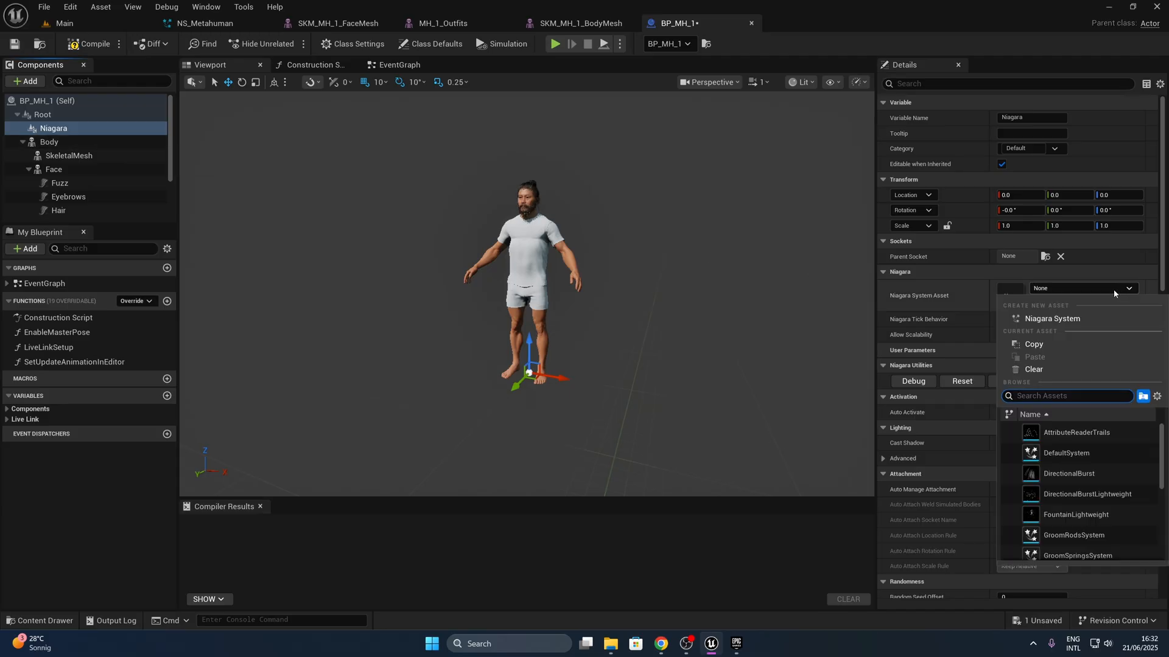
pyautogui.write('NS_')
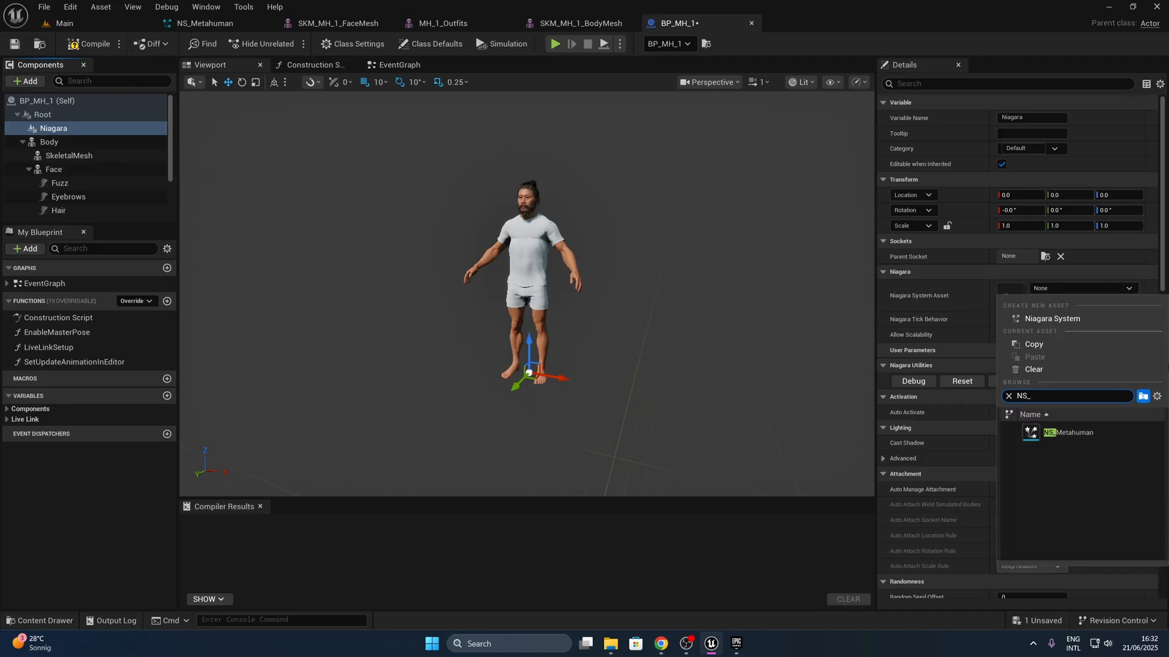
pyautogui.click(1102, 435)
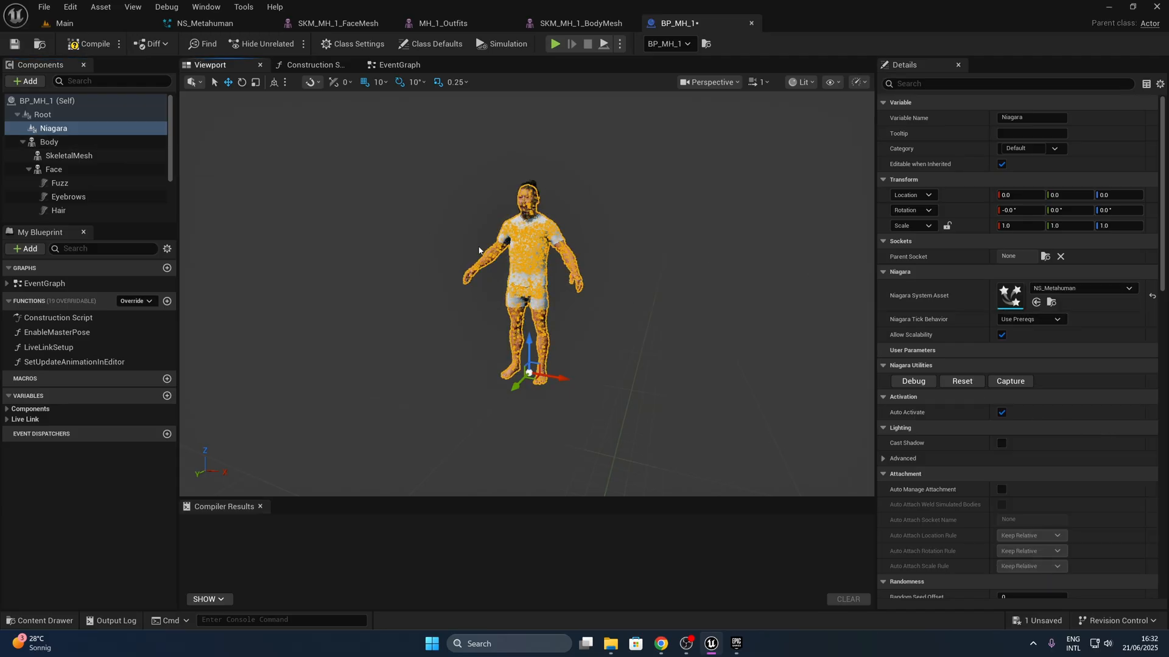
# - Save the BP_MH_1 blueprint and check the MetaHuman's particles in the Main level
pyautogui.click(16, 46)
pyautogui.click(64, 23)
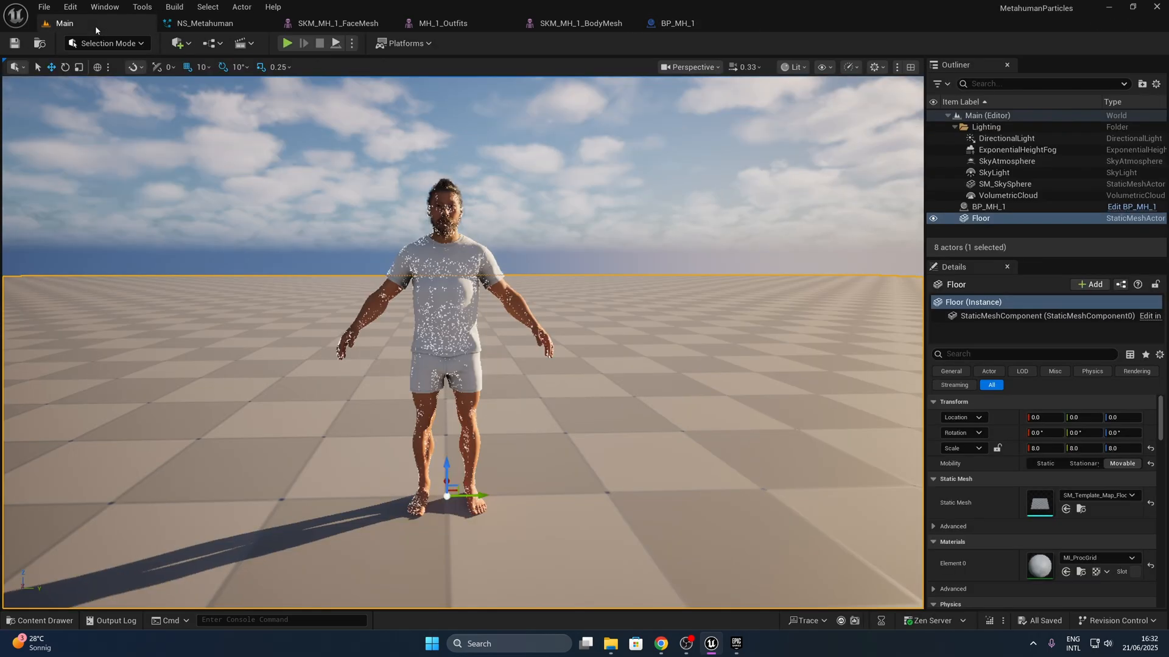
pyautogui.click(517, 213)
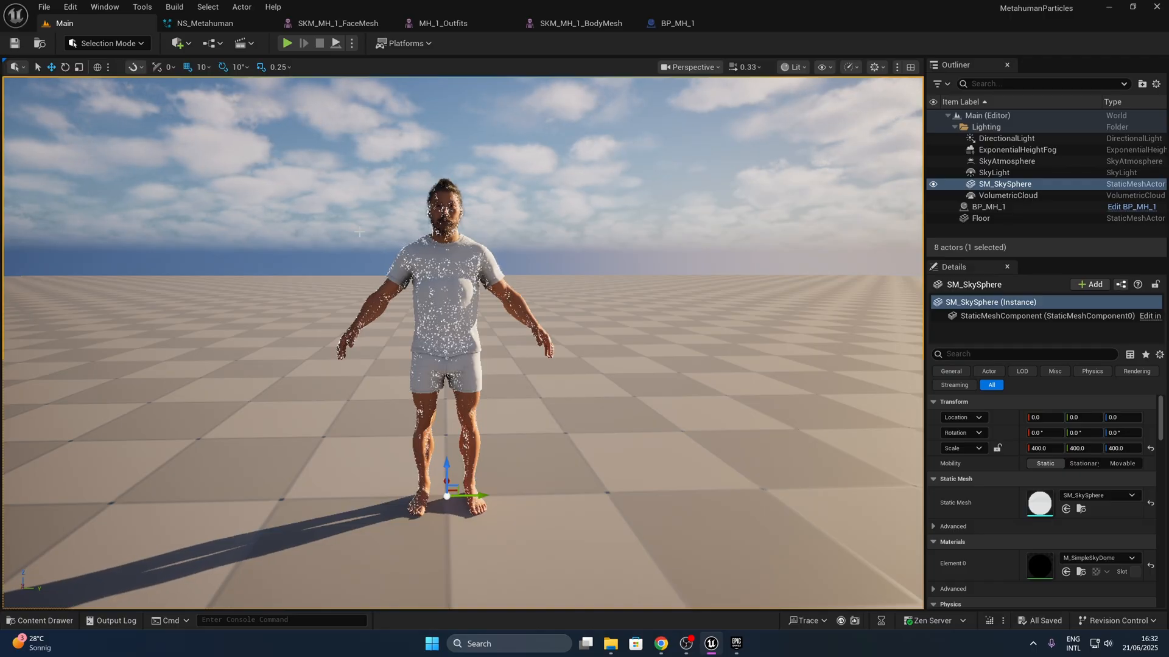
# - Add a Curl Noise Force module to the Fountain emitter's Particle Update in NS_Metahuman and set its noise strength to 100
pyautogui.click(204, 24)
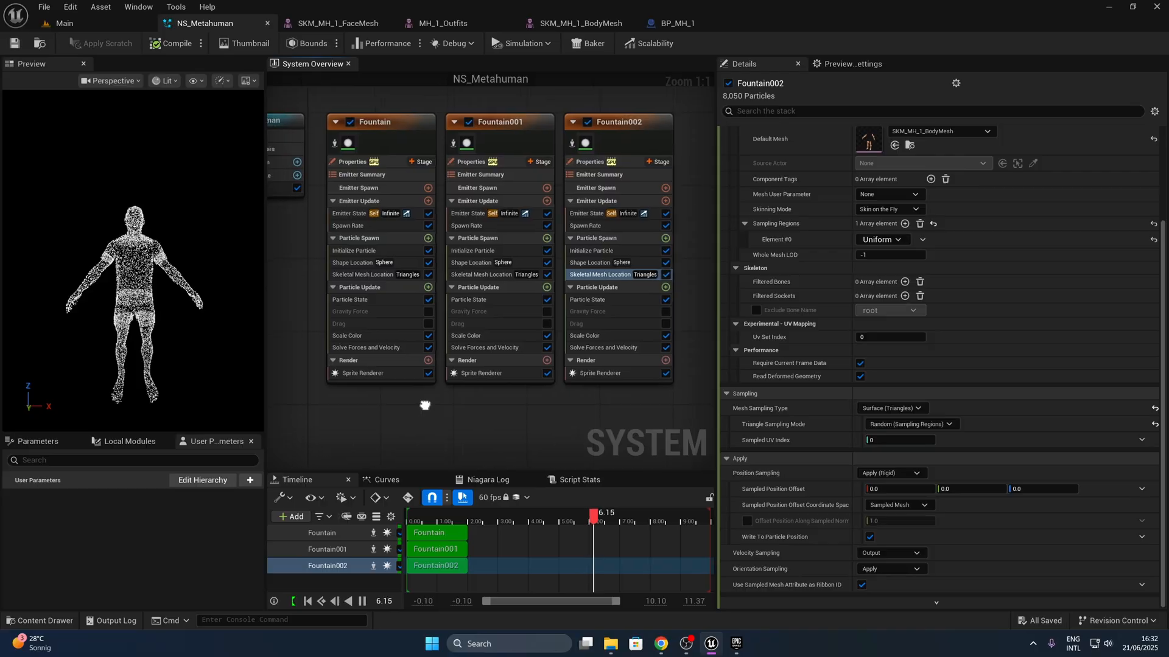
pyautogui.click(429, 288)
pyautogui.write('curl')
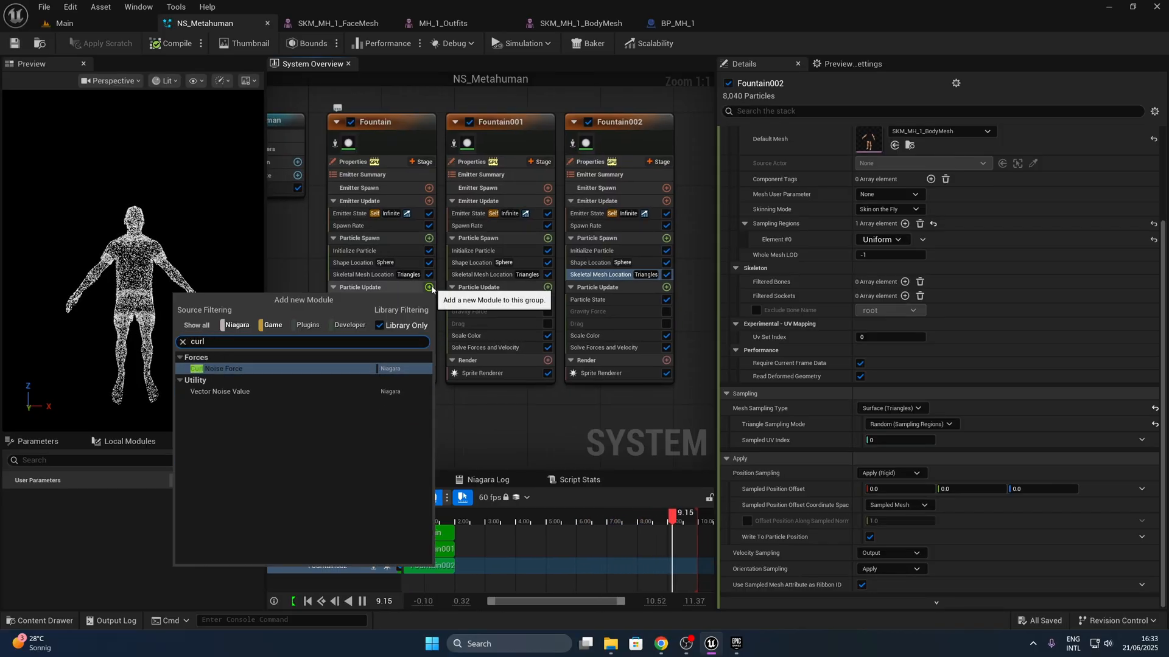
pyautogui.press('Return')
pyautogui.click(892, 149)
pyautogui.write('100')
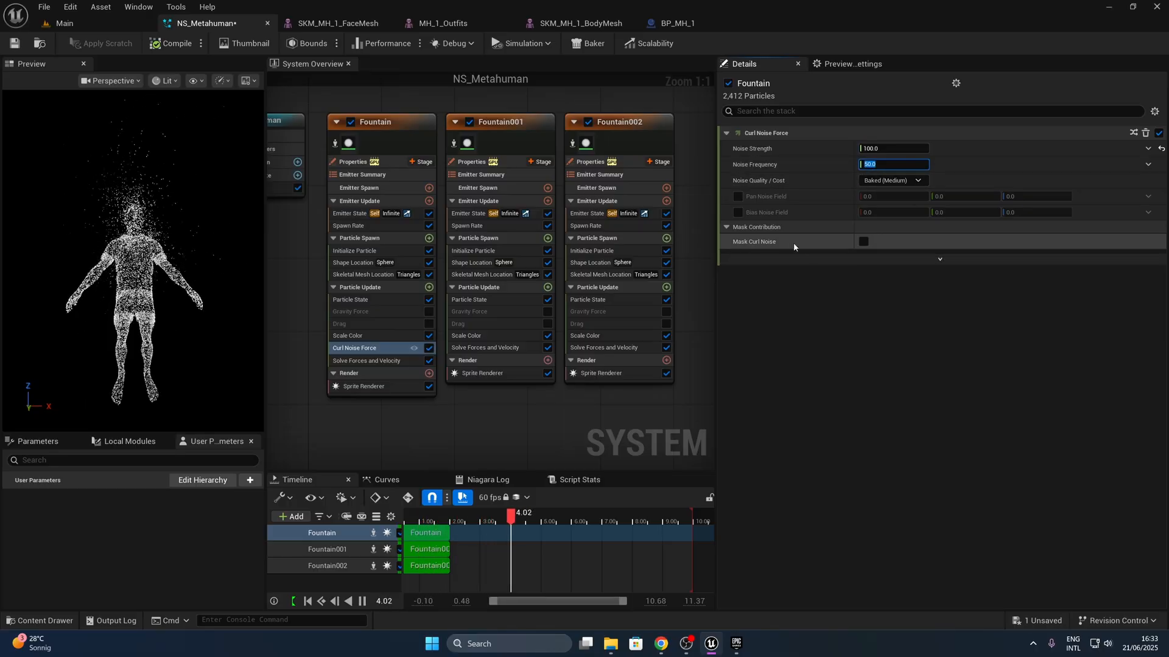
# - Drive the Curl Noise Force's random seed with a Random Range Int from 0 to 11, evaluated Every Frame
pyautogui.click(940, 258)
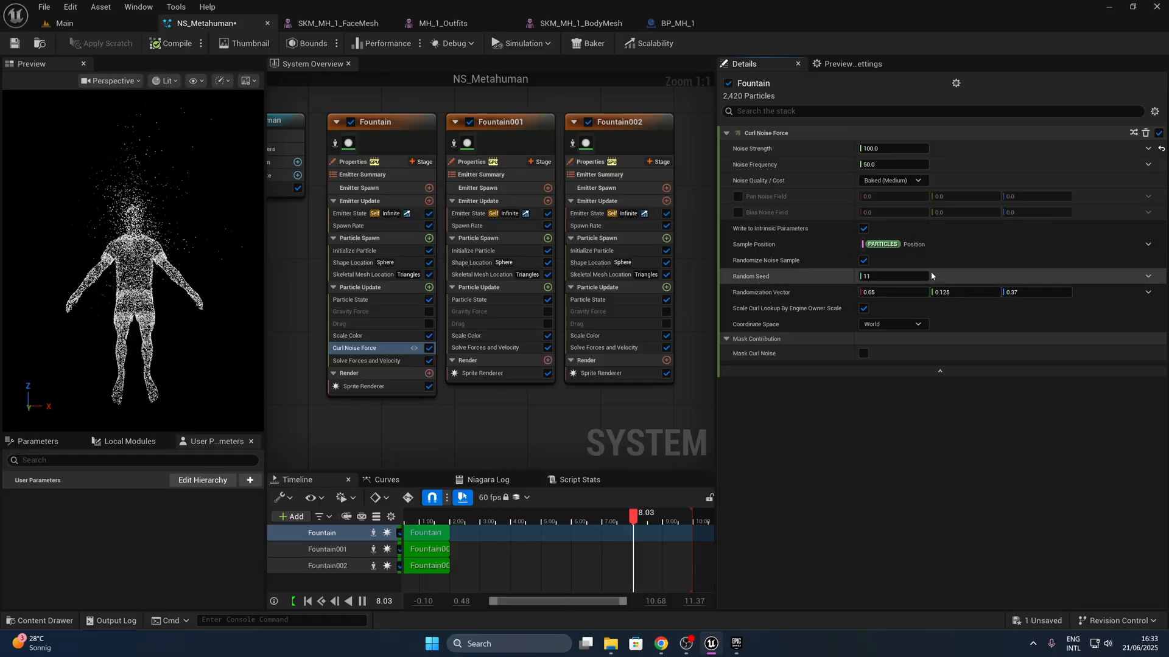
pyautogui.click(1148, 275)
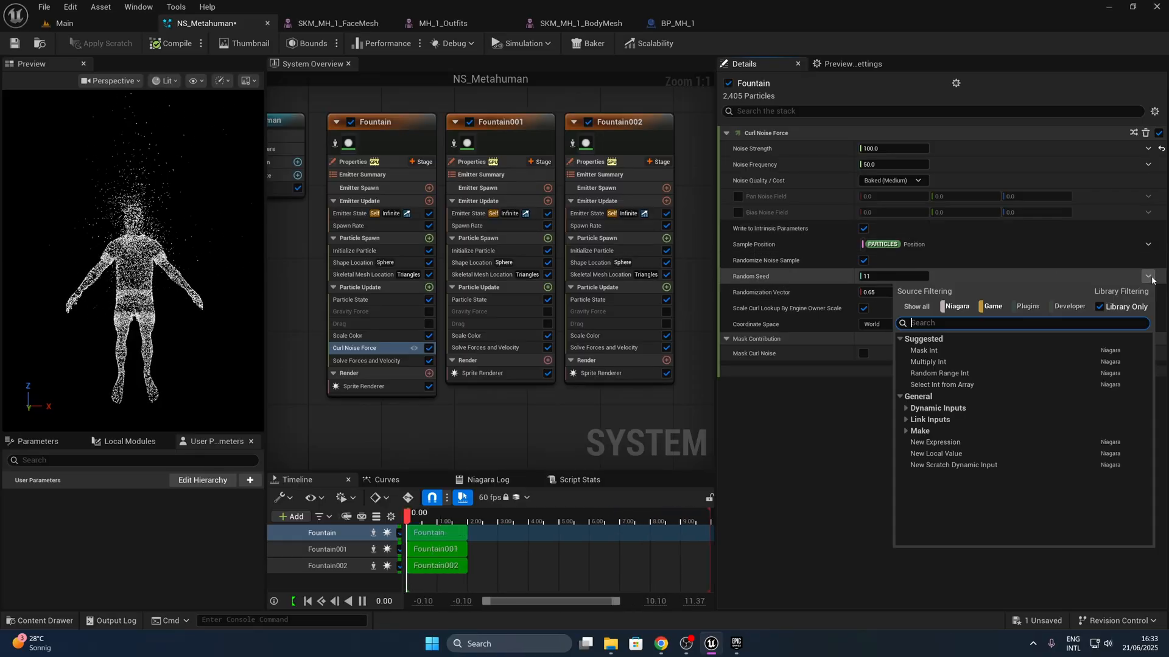
pyautogui.click(939, 373)
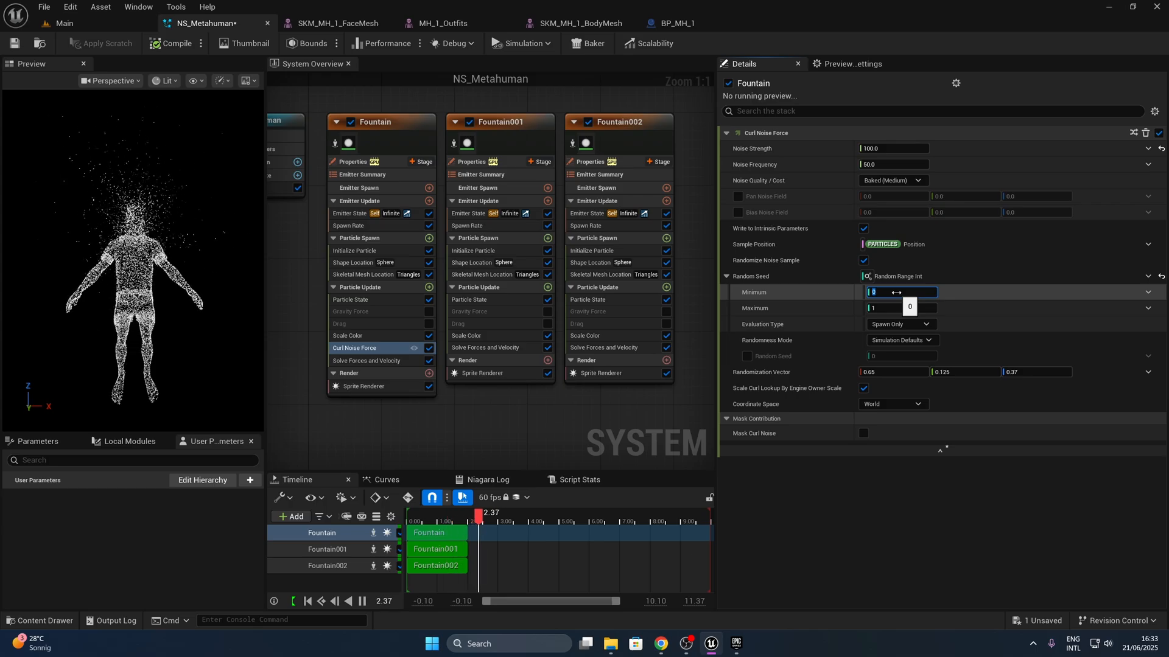
pyautogui.write('1')
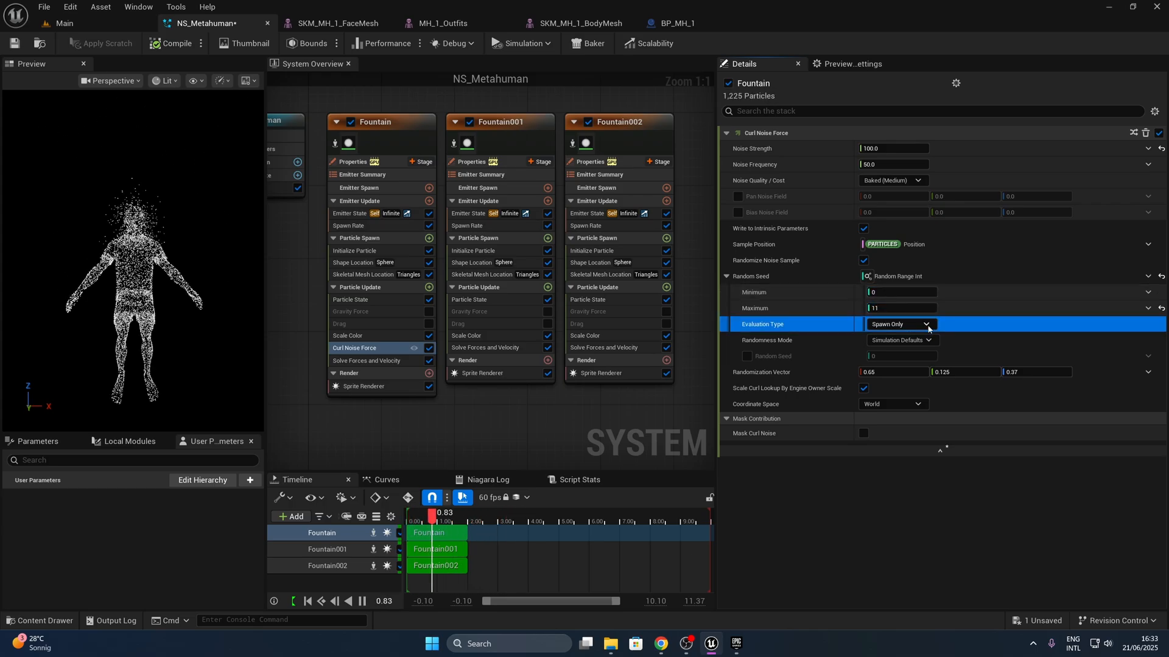
pyautogui.click(900, 324)
pyautogui.click(899, 358)
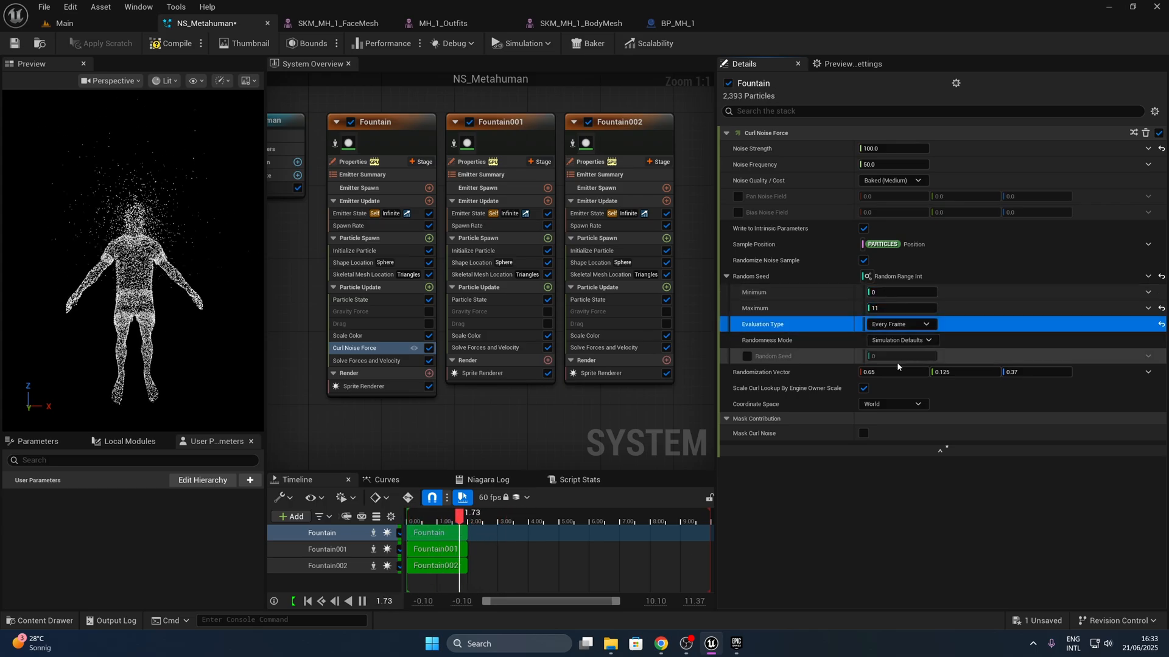
pyautogui.click(926, 341)
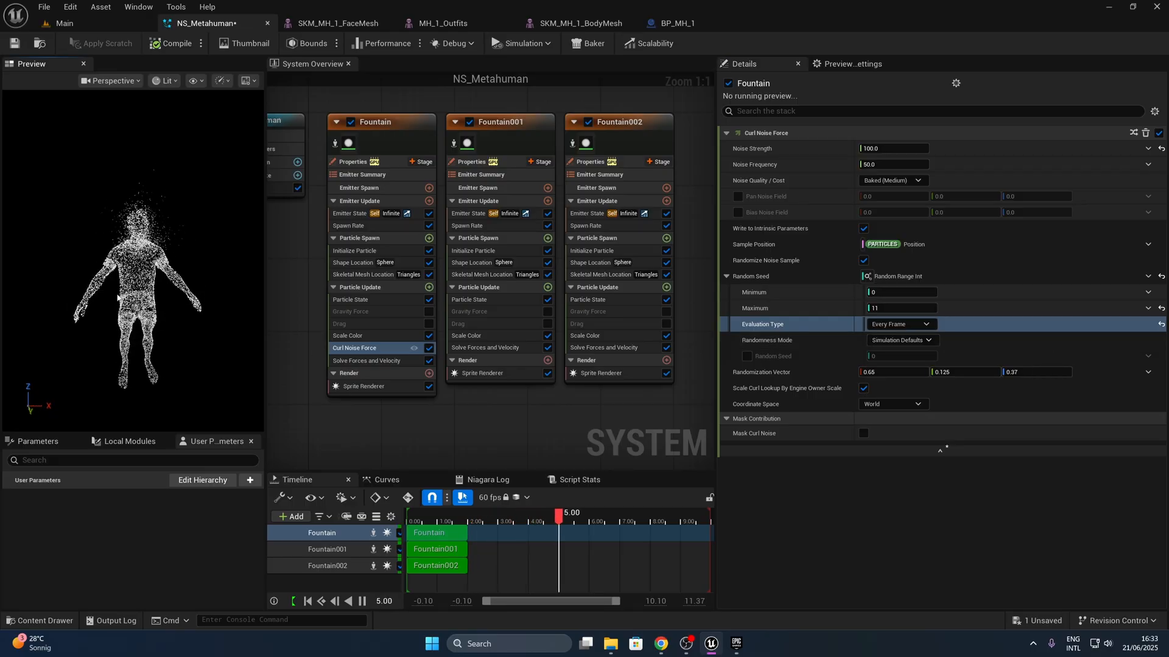
# - Enable the Fountain emitter's Gravity Force and Drag modules, setting the gravity's Z value to 9.8
pyautogui.click(378, 313)
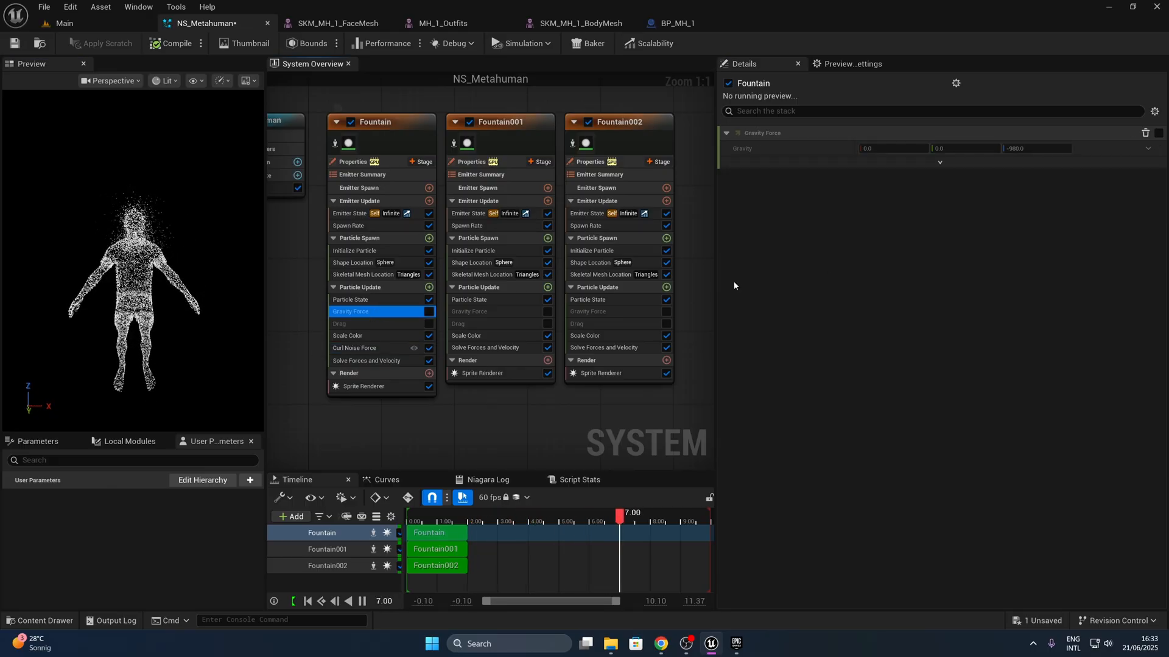
pyautogui.click(1025, 146)
pyautogui.click(429, 312)
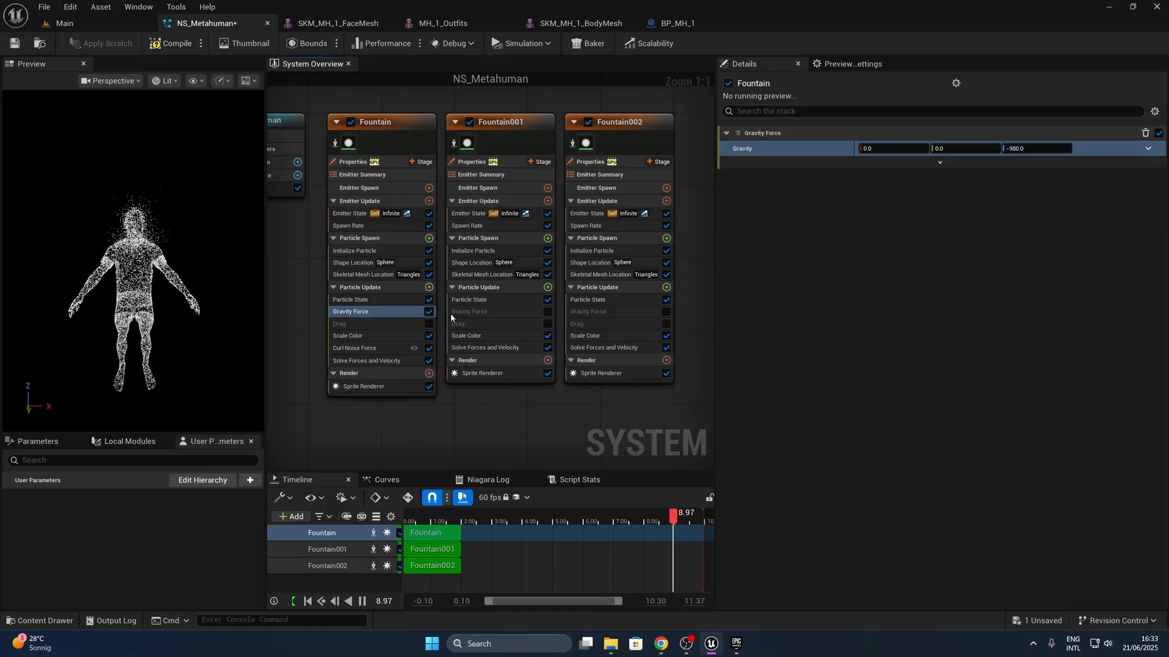
pyautogui.click(1003, 148)
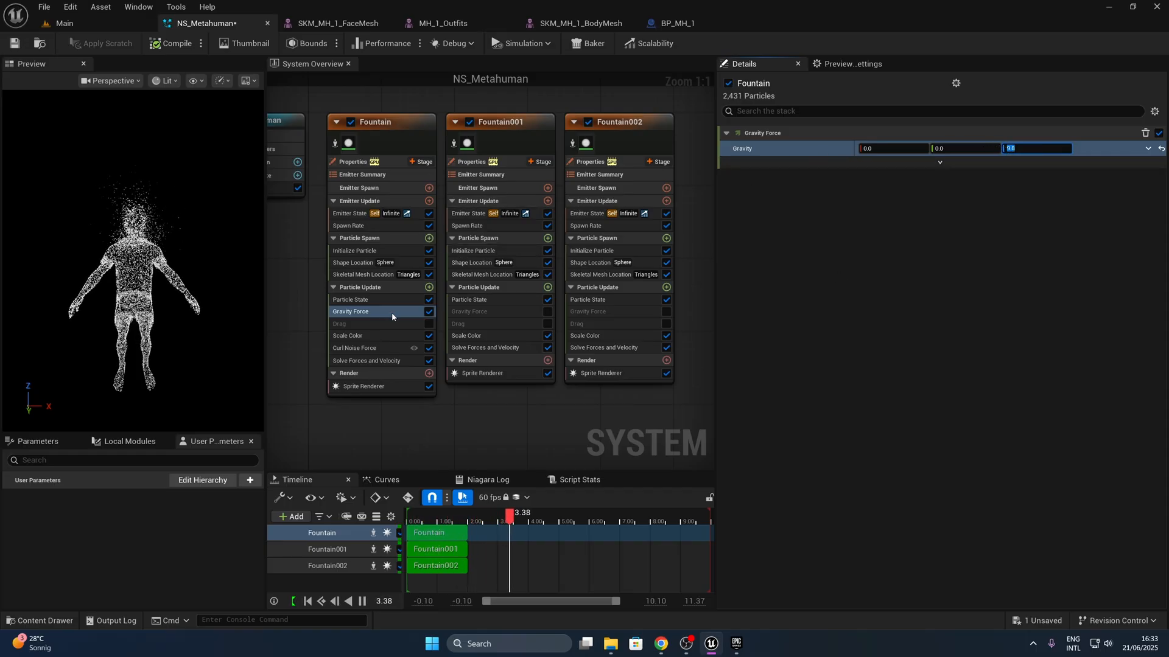
pyautogui.click(429, 324)
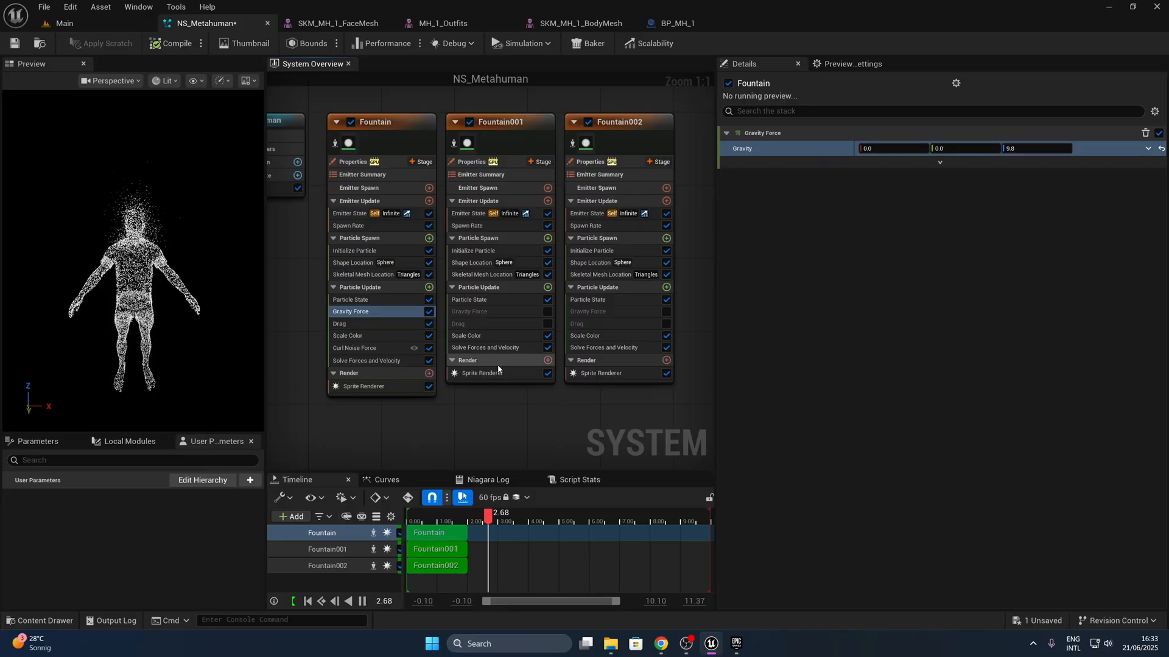
# - Copy Fountain's Curl Noise Force into Particle Update of Fountain001 and Fountain002, and enable both emitters' Gravity Force and Drag modules
pyautogui.click(359, 347)
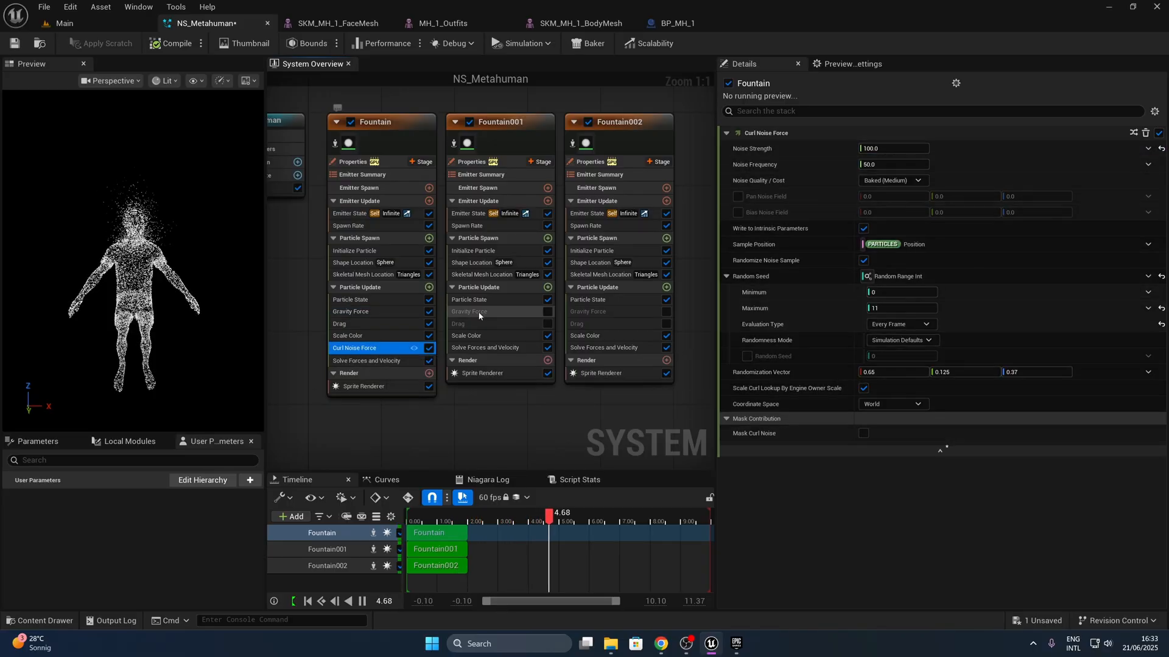
pyautogui.click(479, 287)
pyautogui.click(593, 287)
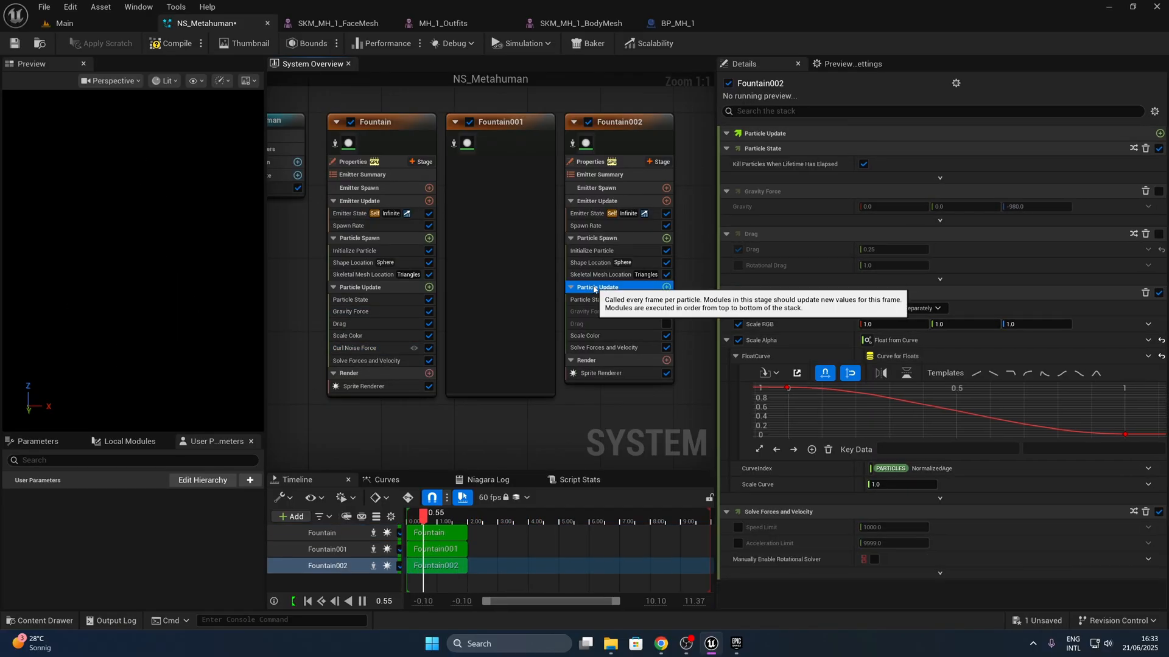
pyautogui.click(547, 324)
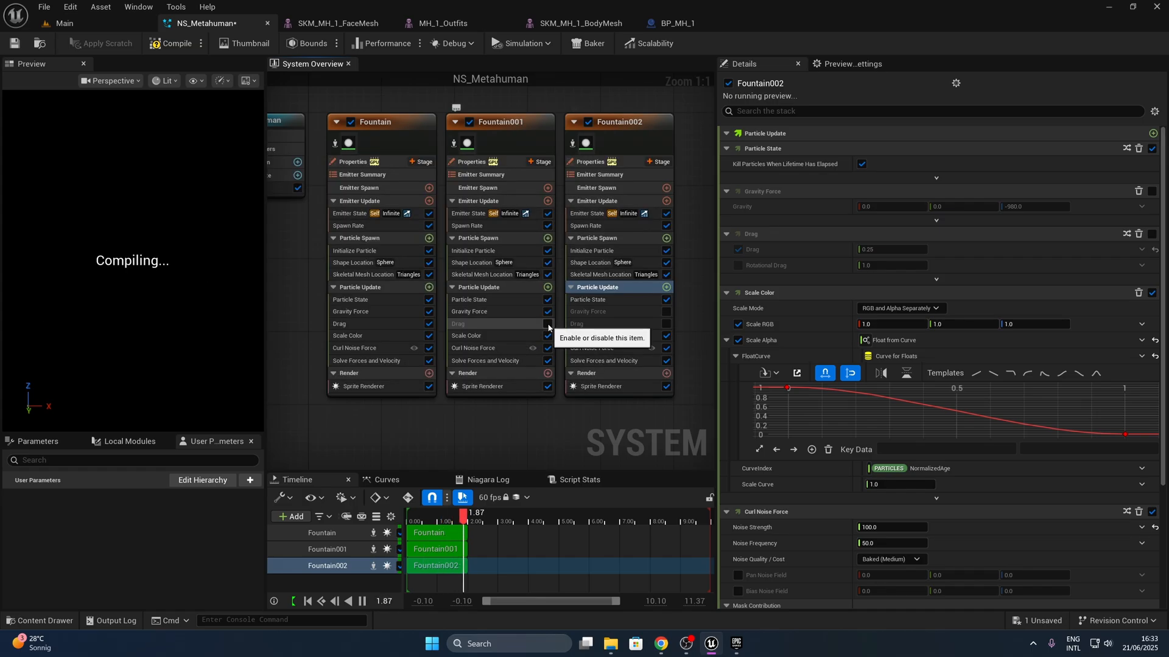
pyautogui.click(667, 323)
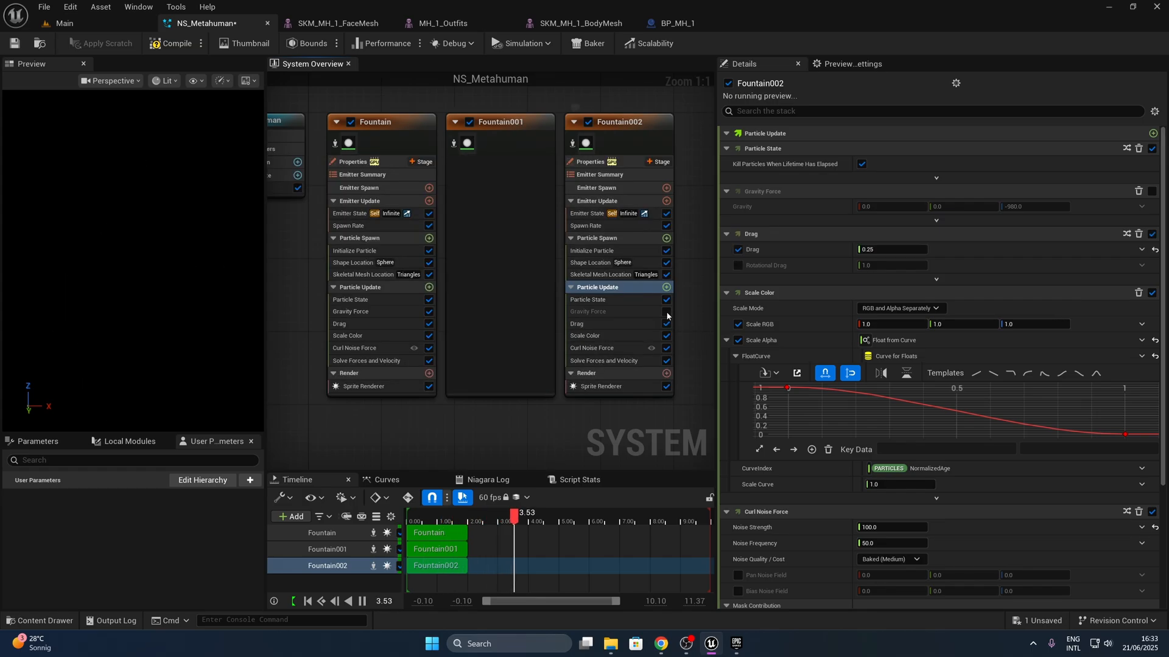
pyautogui.click(666, 311)
# - Set the Gravity Force's Z value to 9.8 in both Fountain001 and Fountain002
pyautogui.click(499, 310)
pyautogui.click(1017, 148)
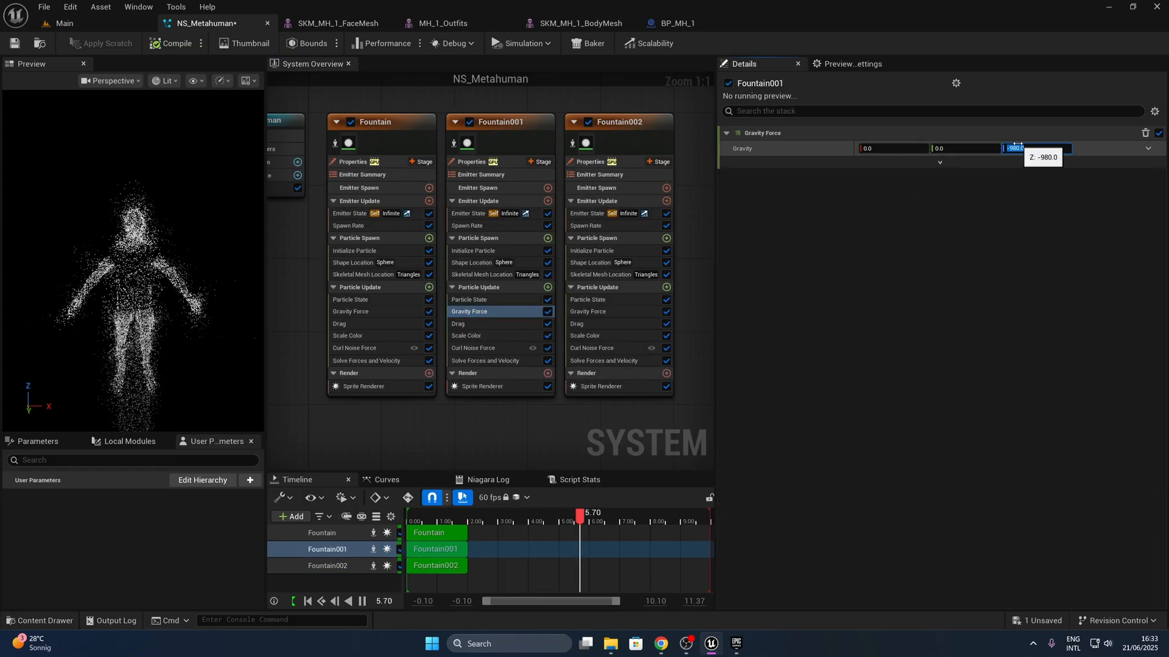
pyautogui.write('9.8')
pyautogui.press('Return')
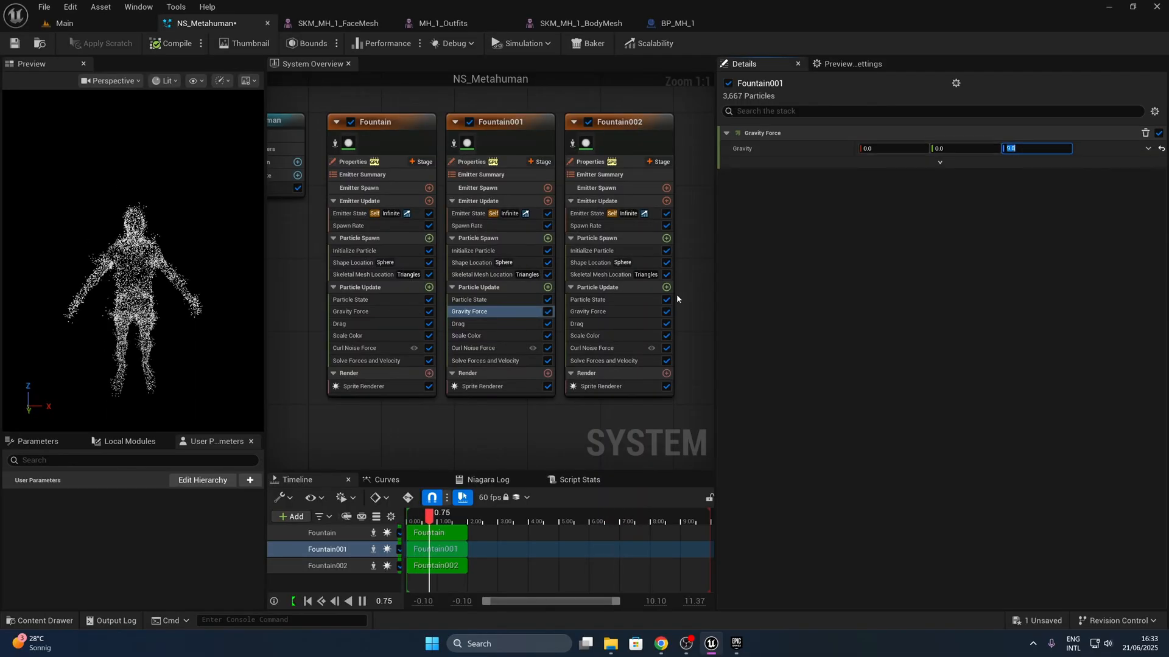
pyautogui.click(608, 312)
pyautogui.click(1031, 148)
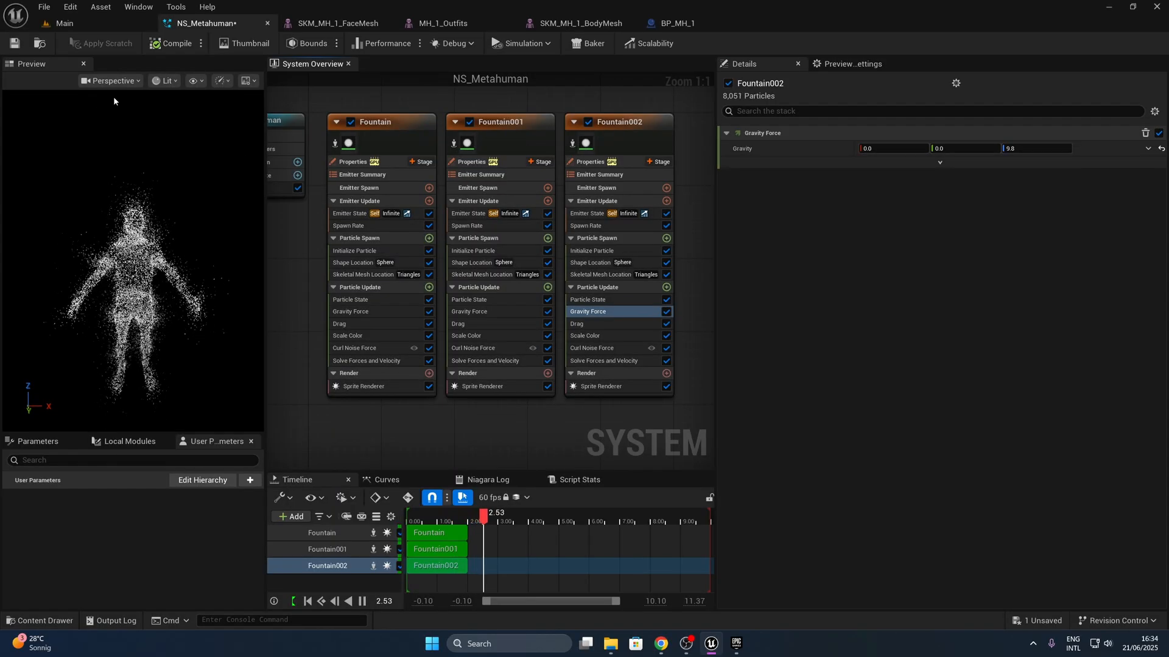
# - Save the NS_Metahuman system and check the drifting particles on the MetaHuman in the Main level
pyautogui.click(15, 44)
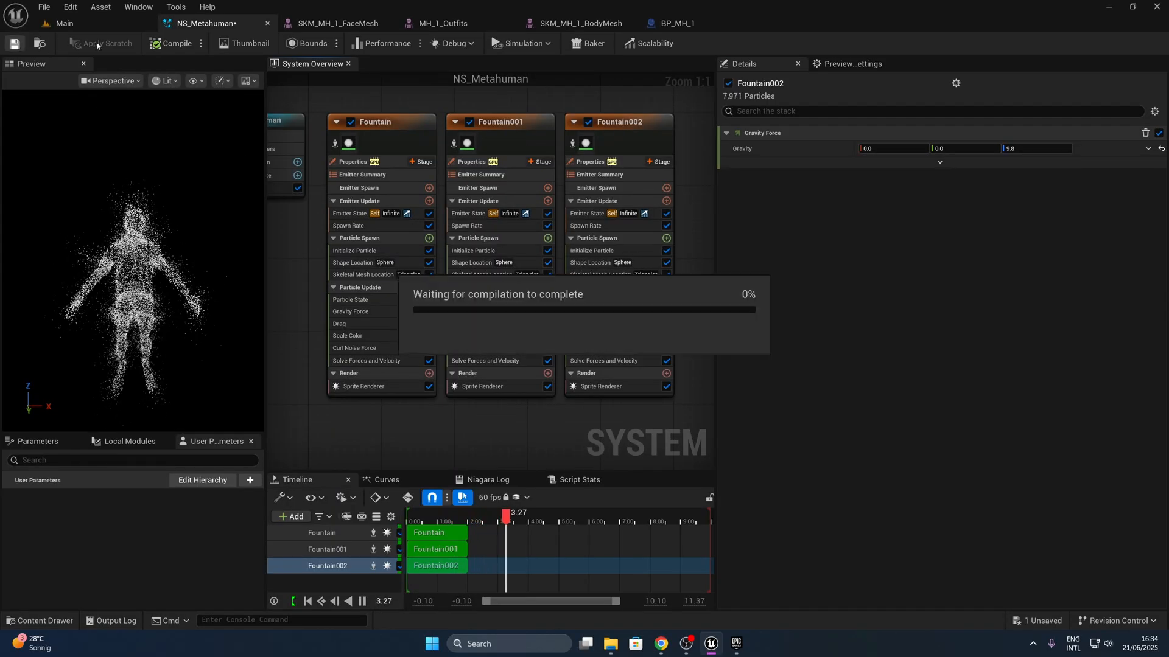
pyautogui.click(65, 23)
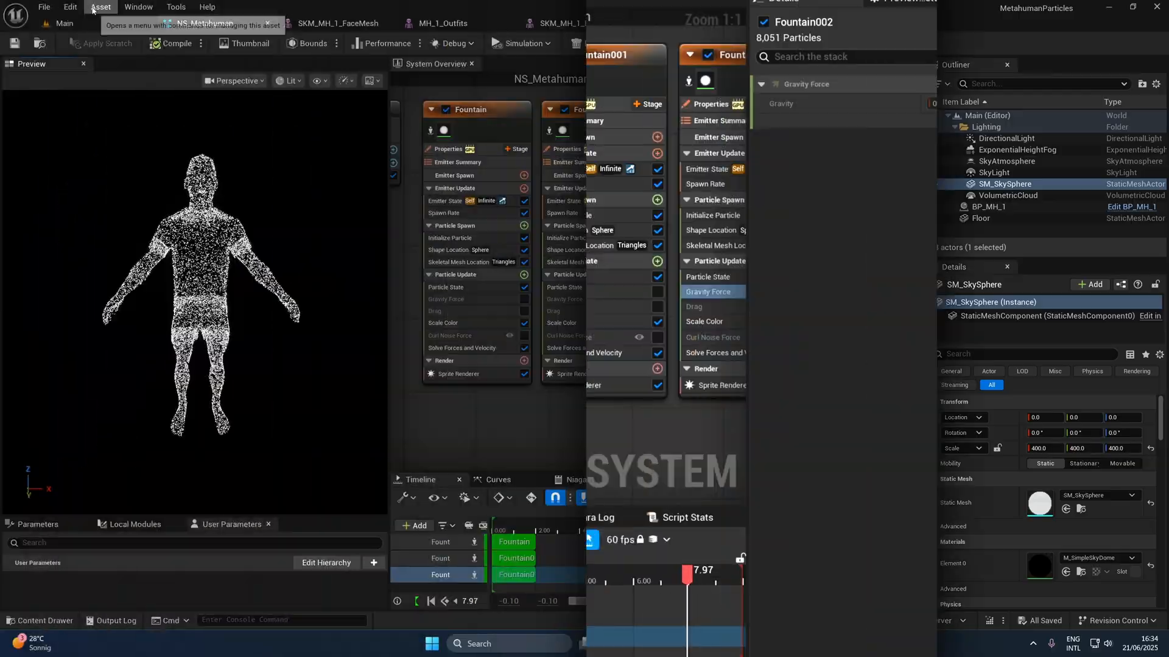
# - Enable the NiagaraFluids beta plugin, restart the editor, and close the Plugins window
pyautogui.click(71, 6)
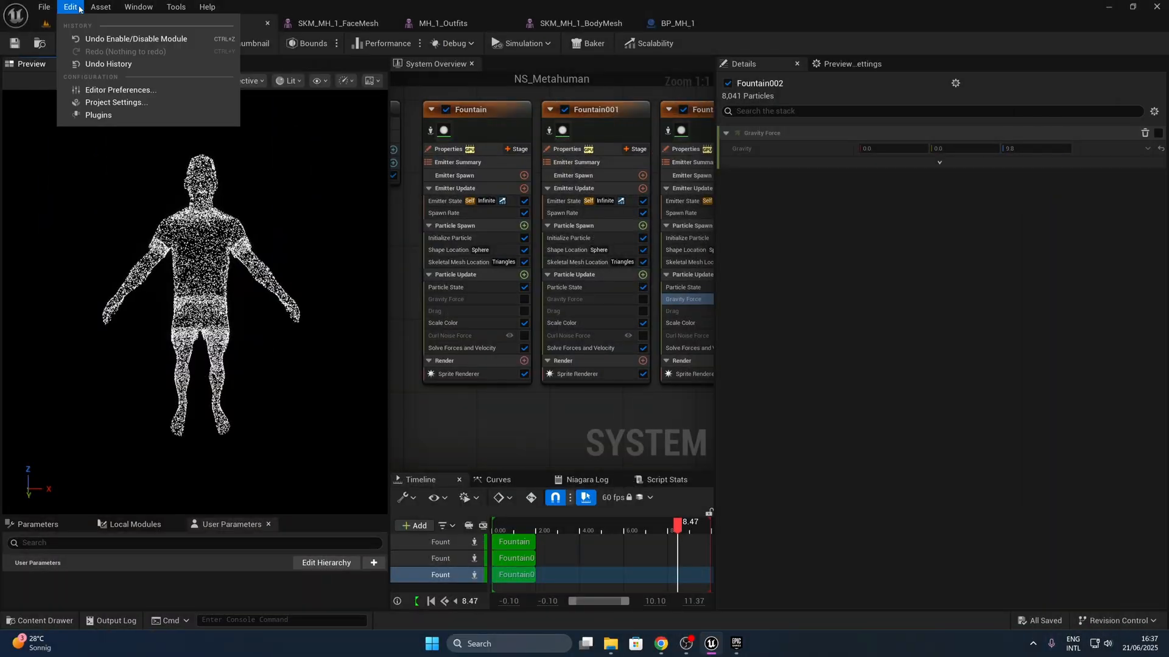
pyautogui.click(105, 115)
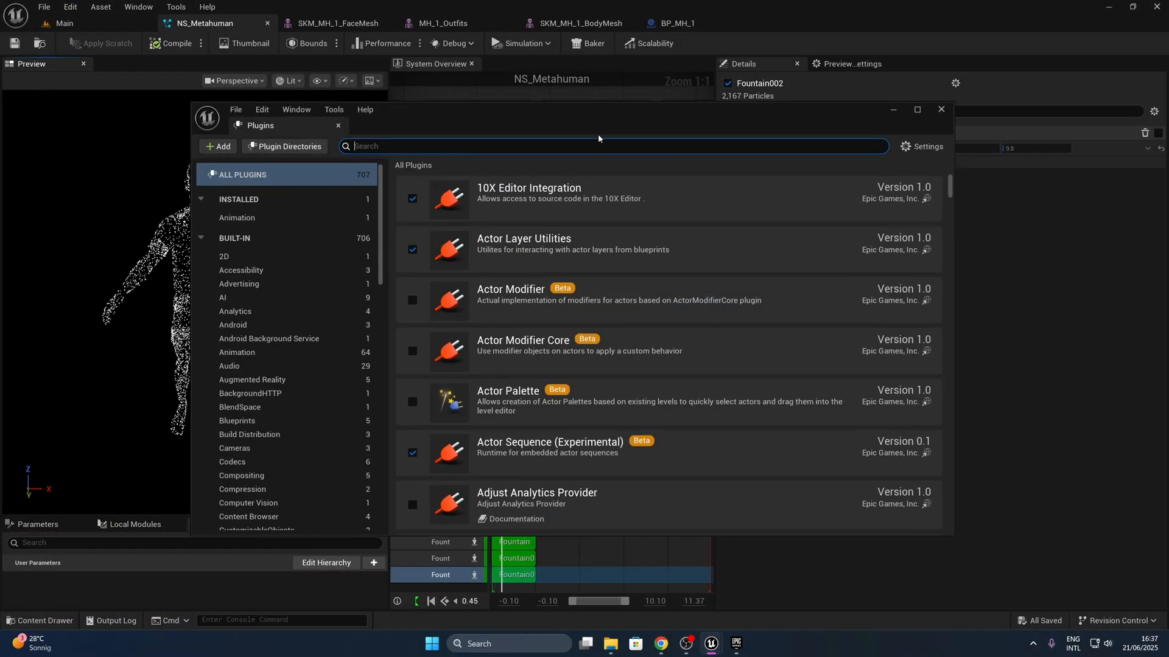
pyautogui.write('niaga')
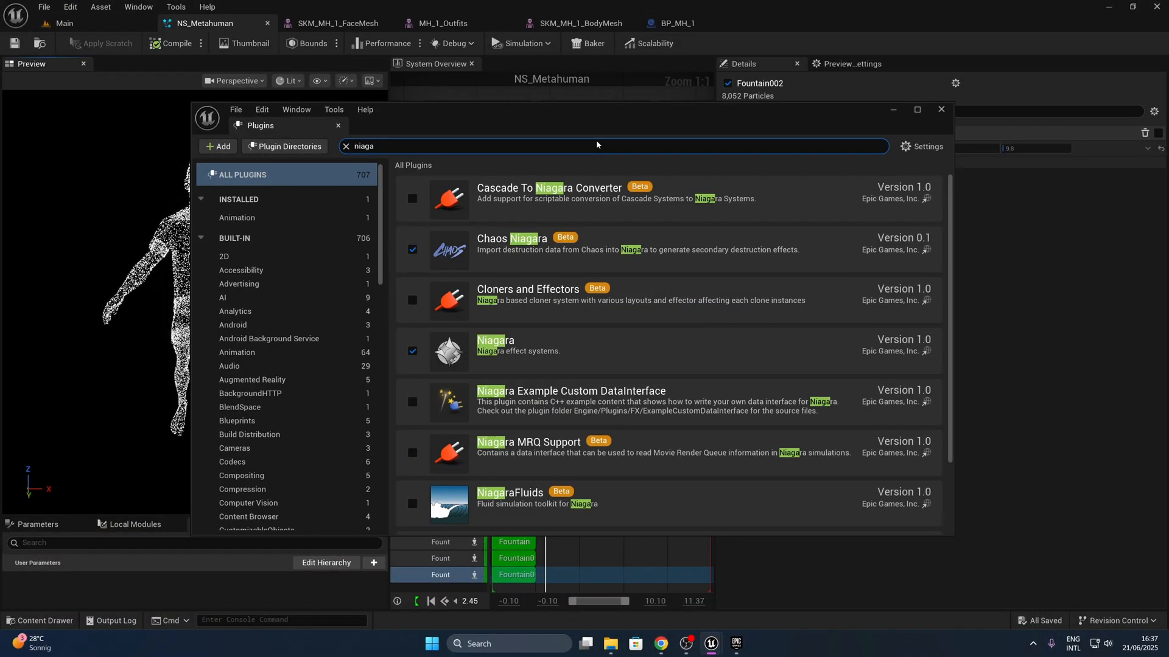
pyautogui.scroll(-1, 511, 491)
pyautogui.click(412, 449)
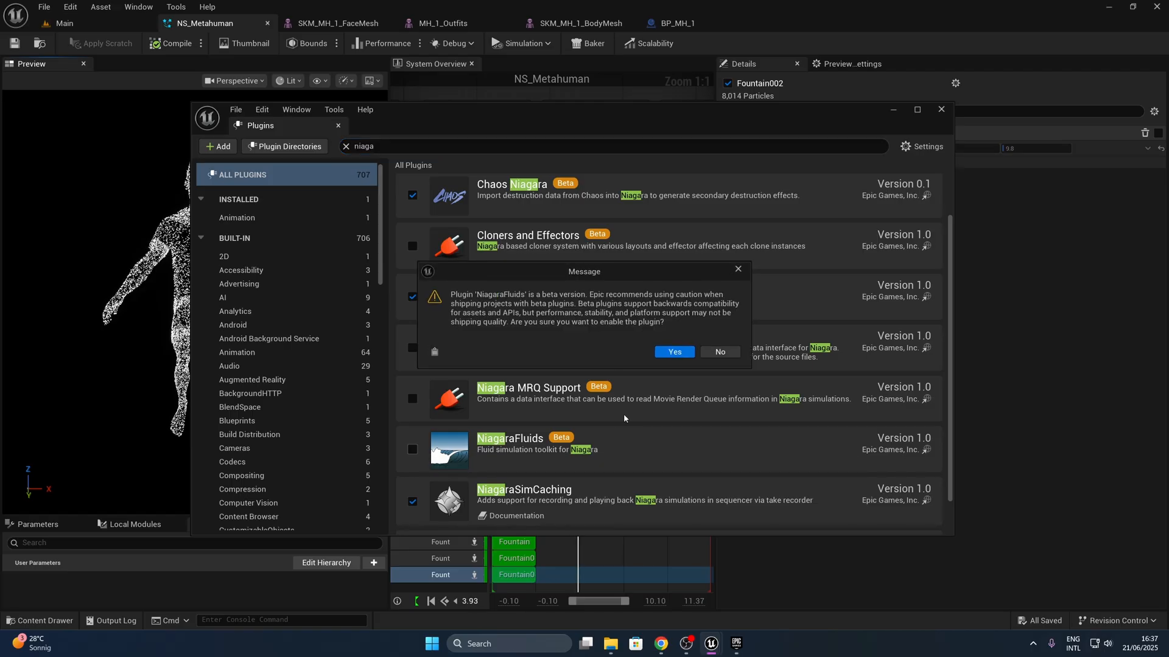
pyautogui.click(673, 347)
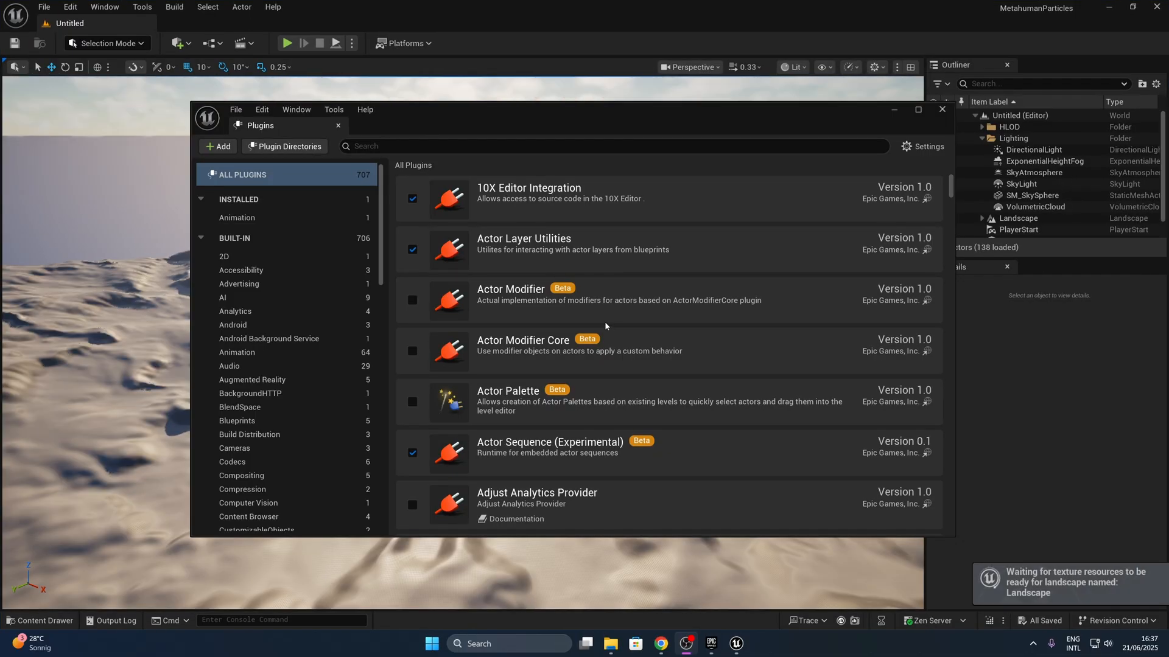
pyautogui.click(942, 110)
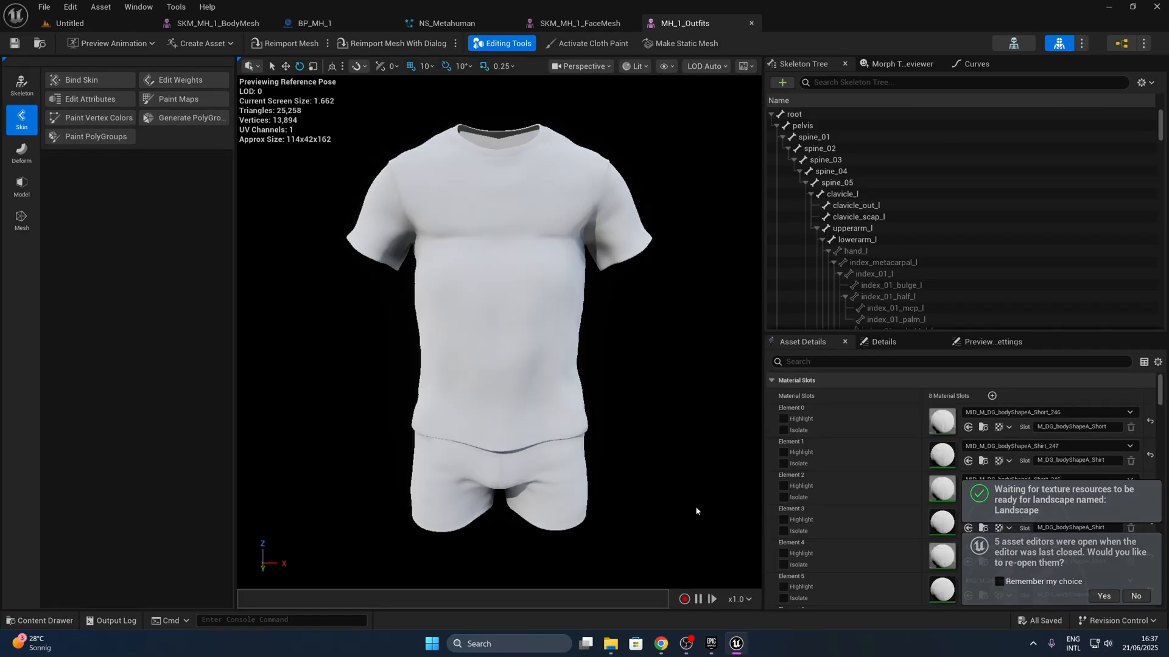
# - Open the Main level from the project's Content folder
pyautogui.click(108, 22)
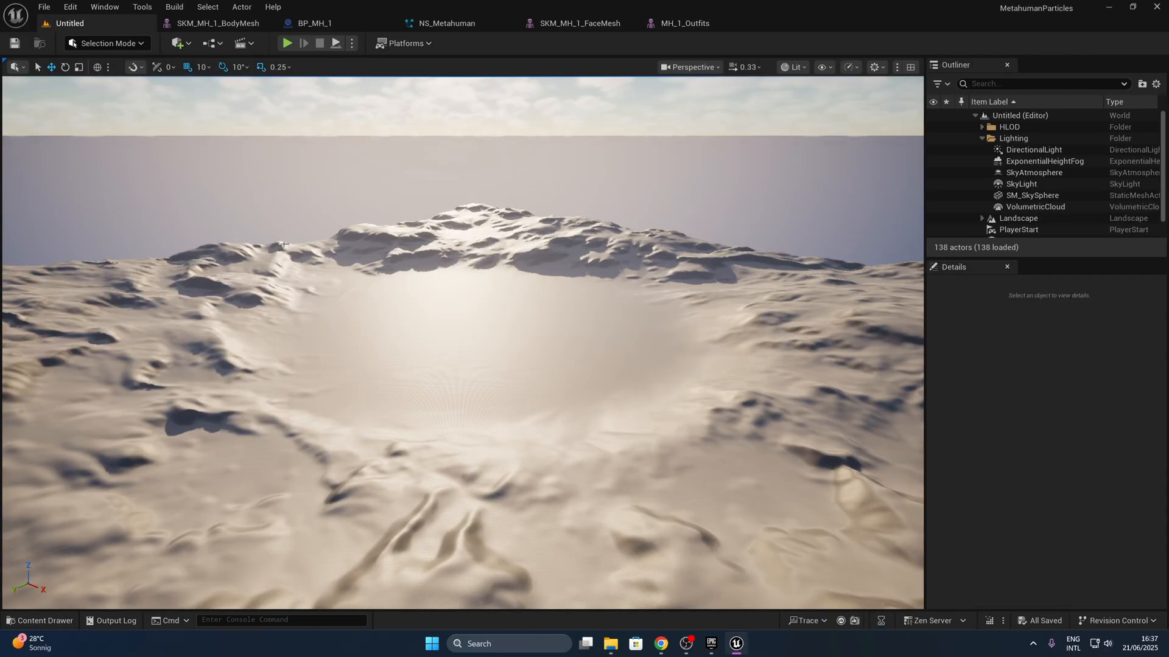
pyautogui.hotkey('ctrl', 'space')
pyautogui.click(426, 452)
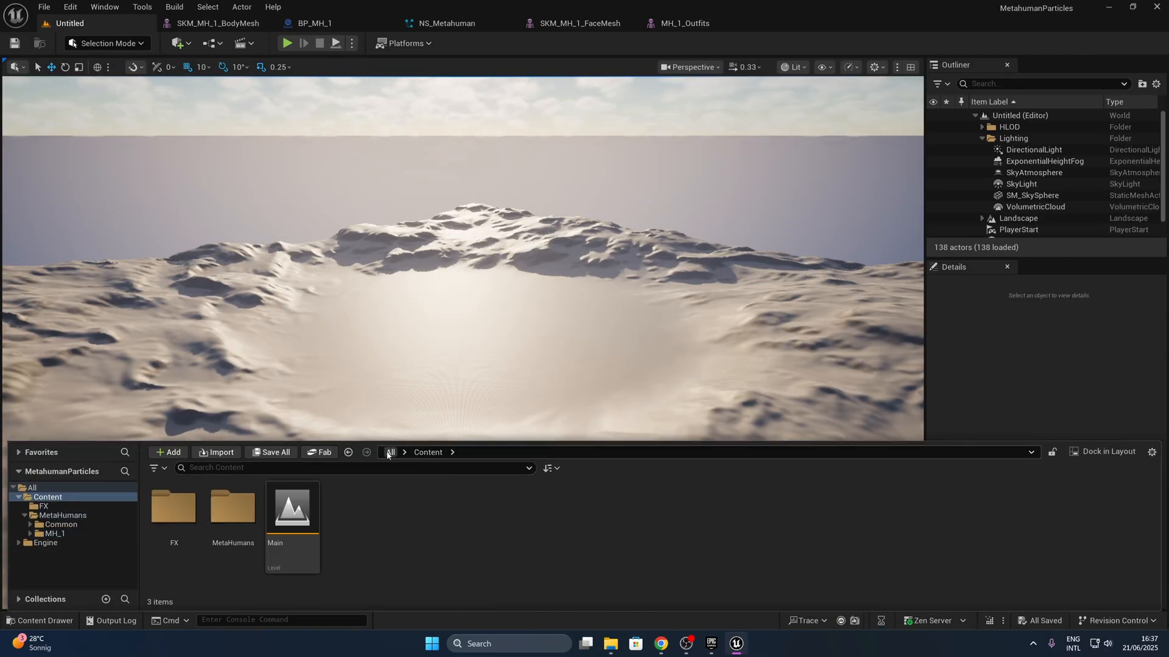
pyautogui.doubleClick(312, 500)
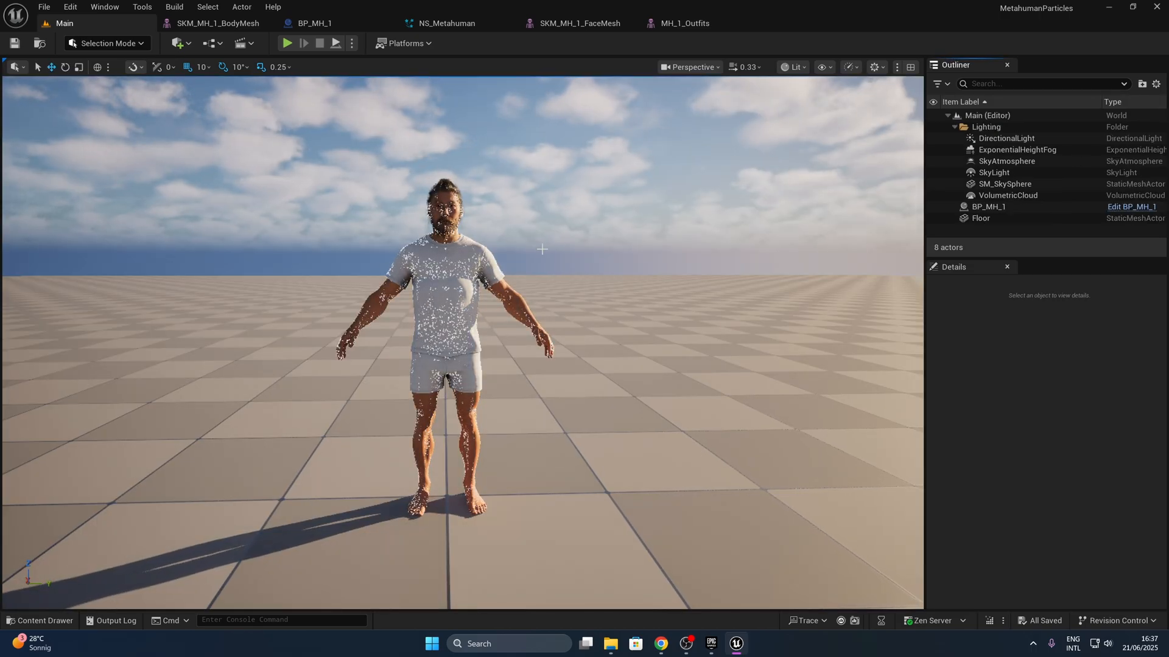
# - Delete the Niagara component from the BP_MH_1 blueprint, save the blueprint, and return to the Main level
pyautogui.moveTo(348, 23); pyautogui.dragTo(254, 23)
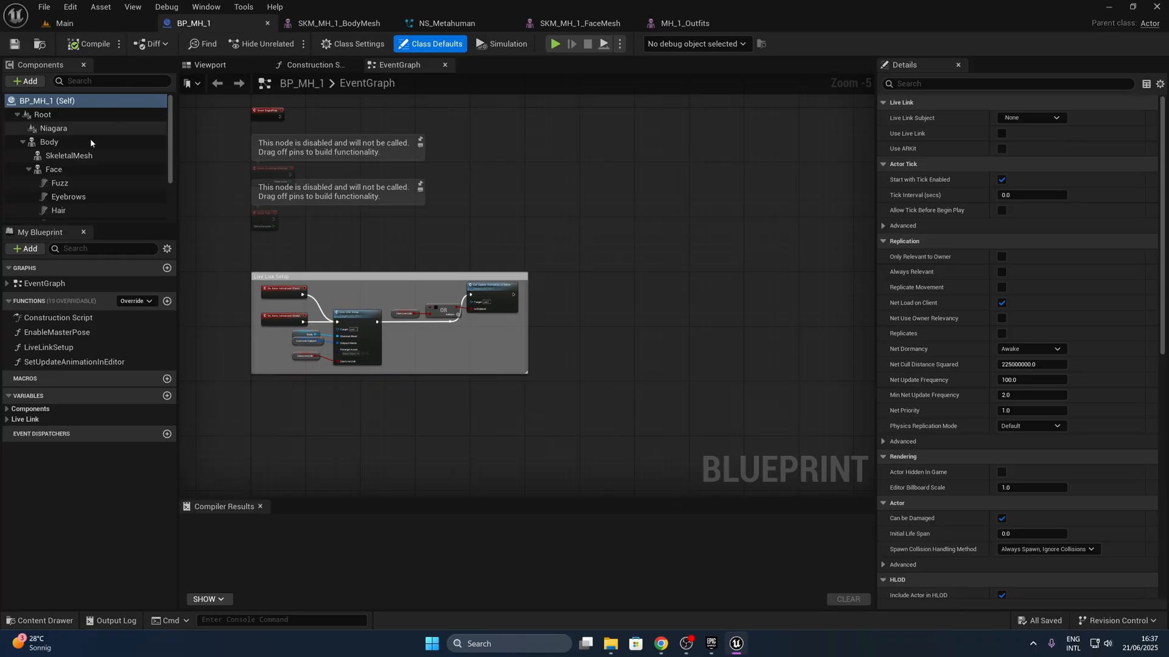
pyautogui.click(17, 114)
pyautogui.click(42, 114)
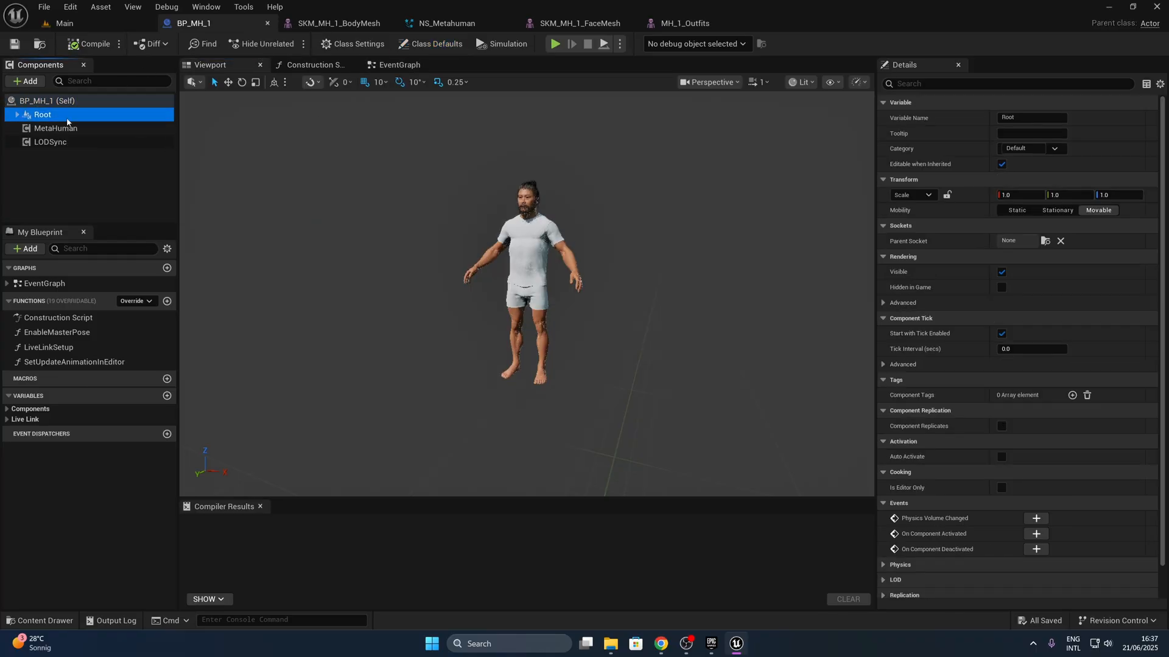
pyautogui.click(52, 128)
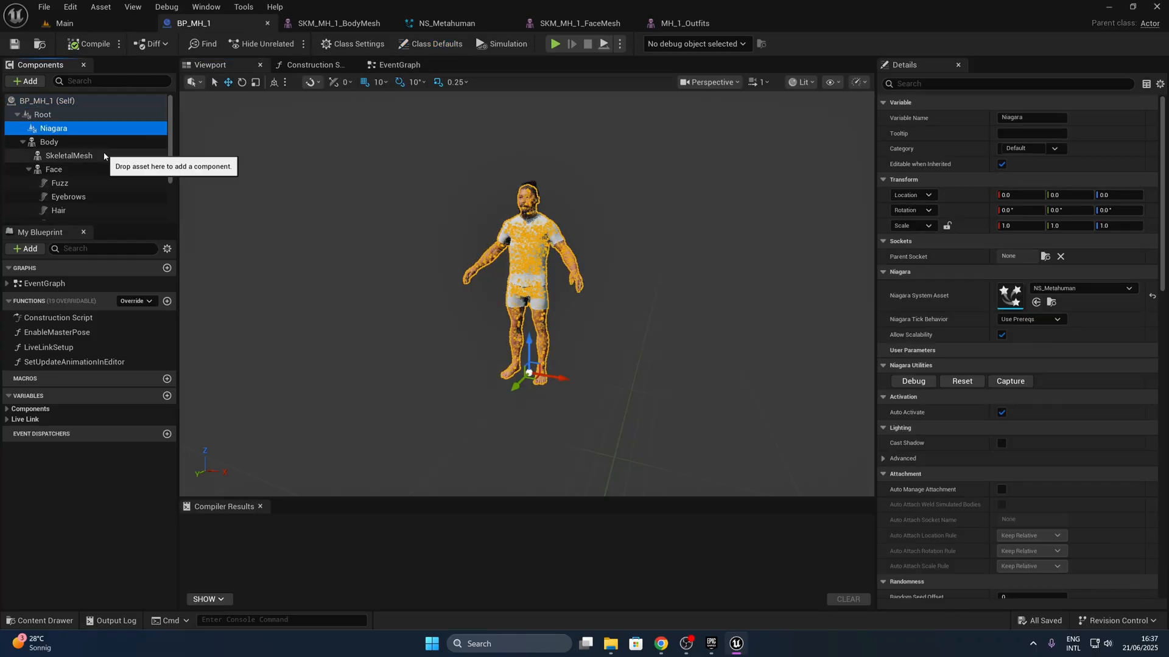
pyautogui.press('Delete')
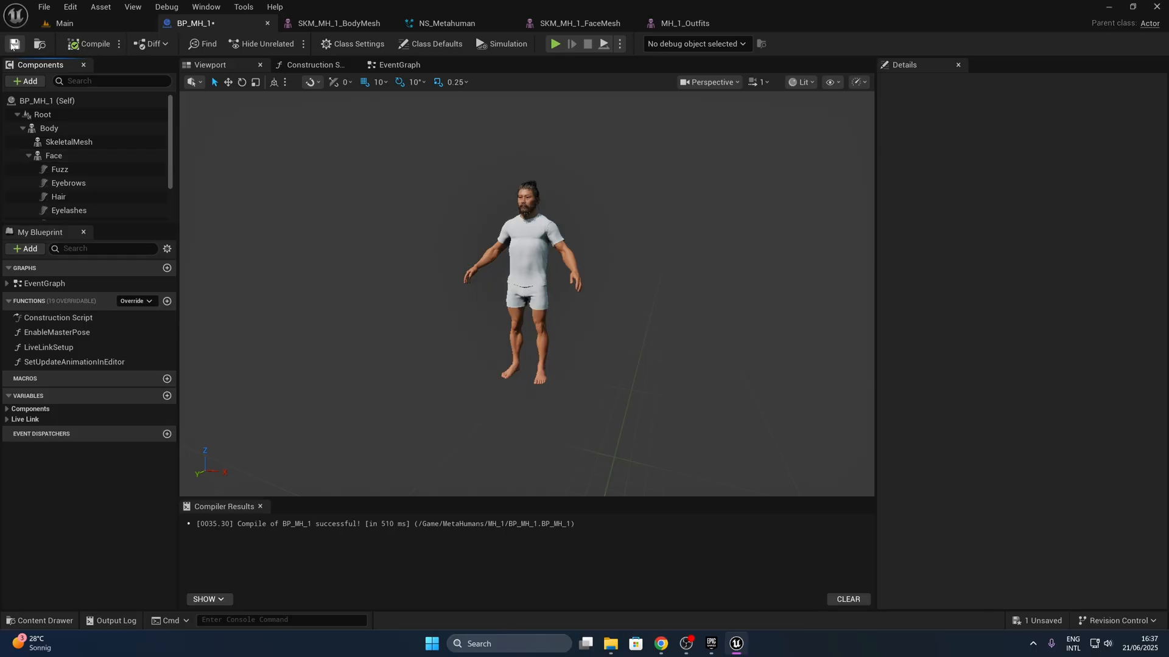
pyautogui.click(14, 44)
pyautogui.click(94, 28)
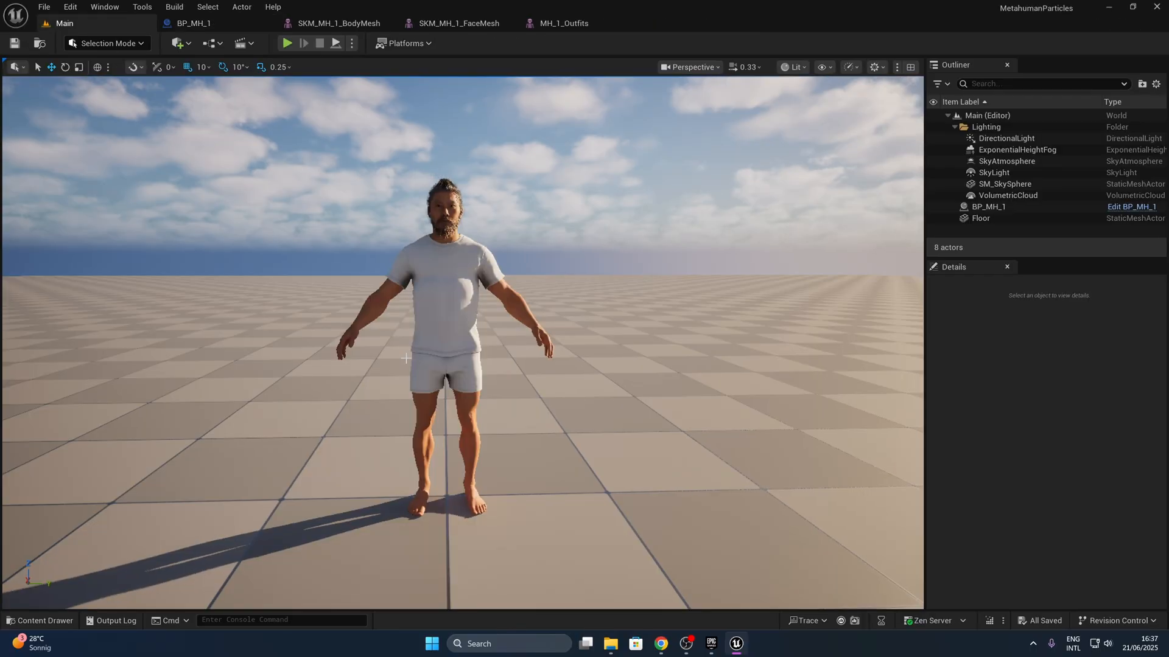
# - Create a Niagara system named NS_Fire in the FX folder, based on the Niagara Fluids template Grid3D_Gas_SimpleParticleSource
pyautogui.hotkey('ctrl', 'space')
pyautogui.doubleClick(173, 508)
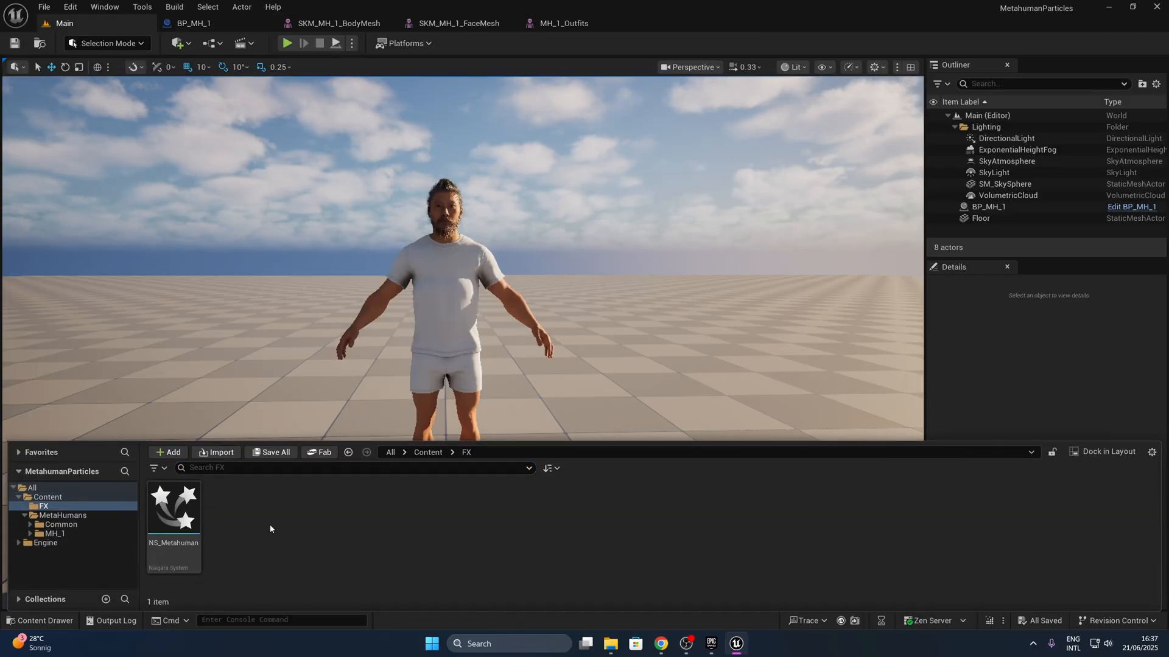
pyautogui.rightClick(268, 525)
pyautogui.moveTo(351, 342)
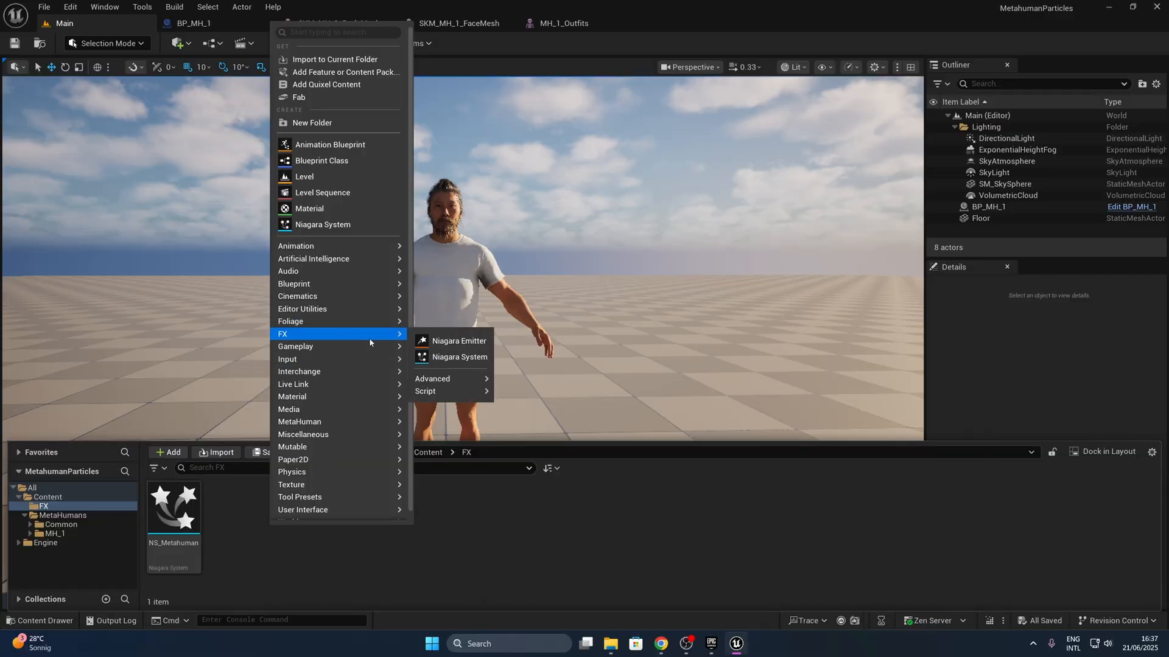
pyautogui.click(458, 358)
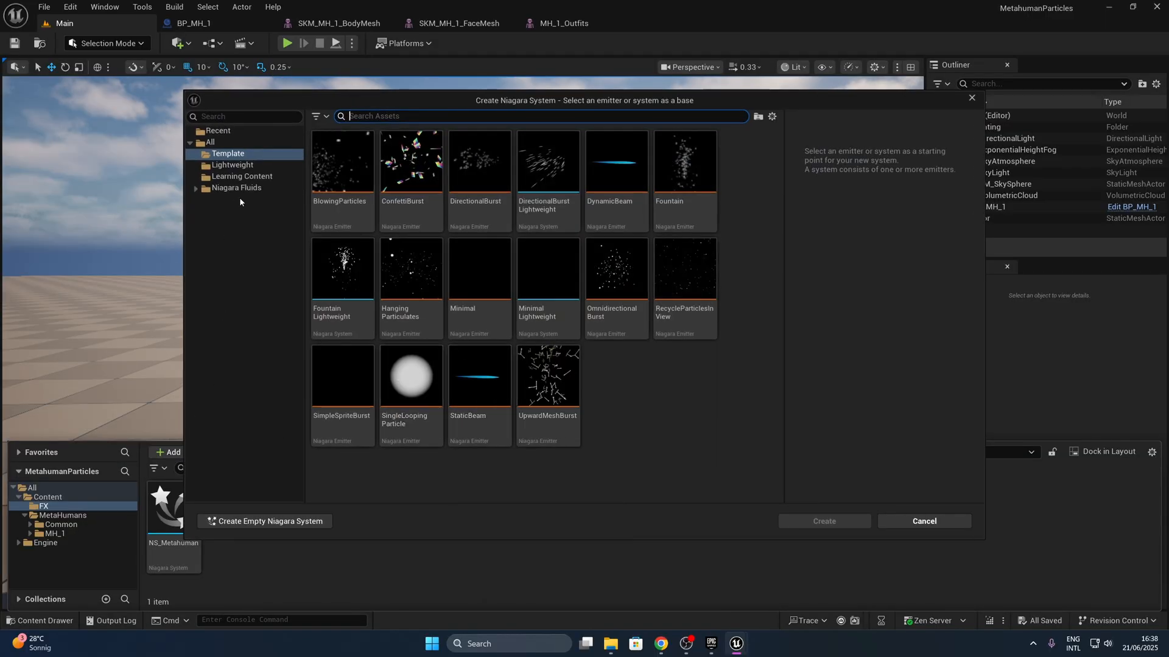
pyautogui.click(236, 188)
pyautogui.scroll(-3, 465, 462)
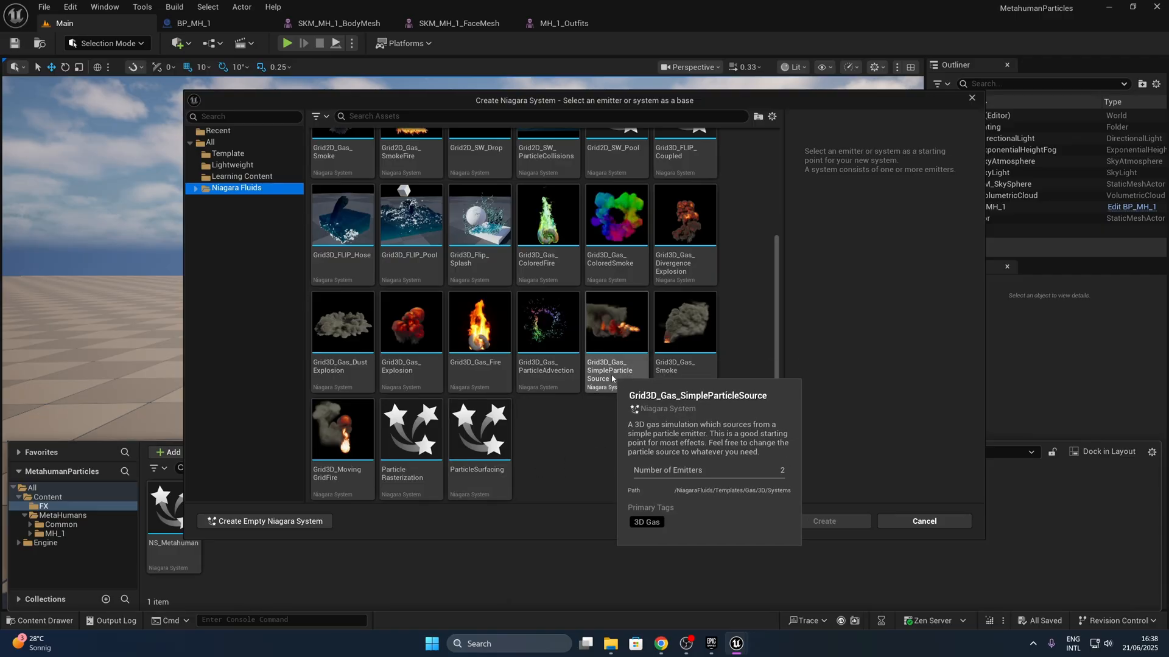
pyautogui.click(616, 329)
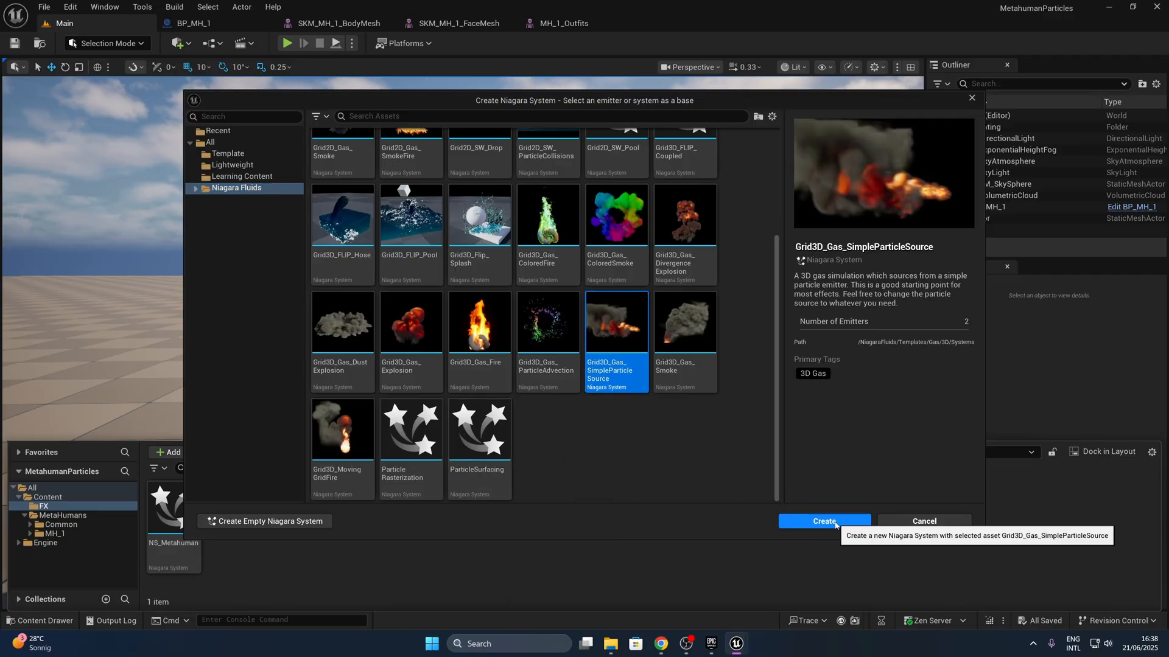
pyautogui.click(832, 519)
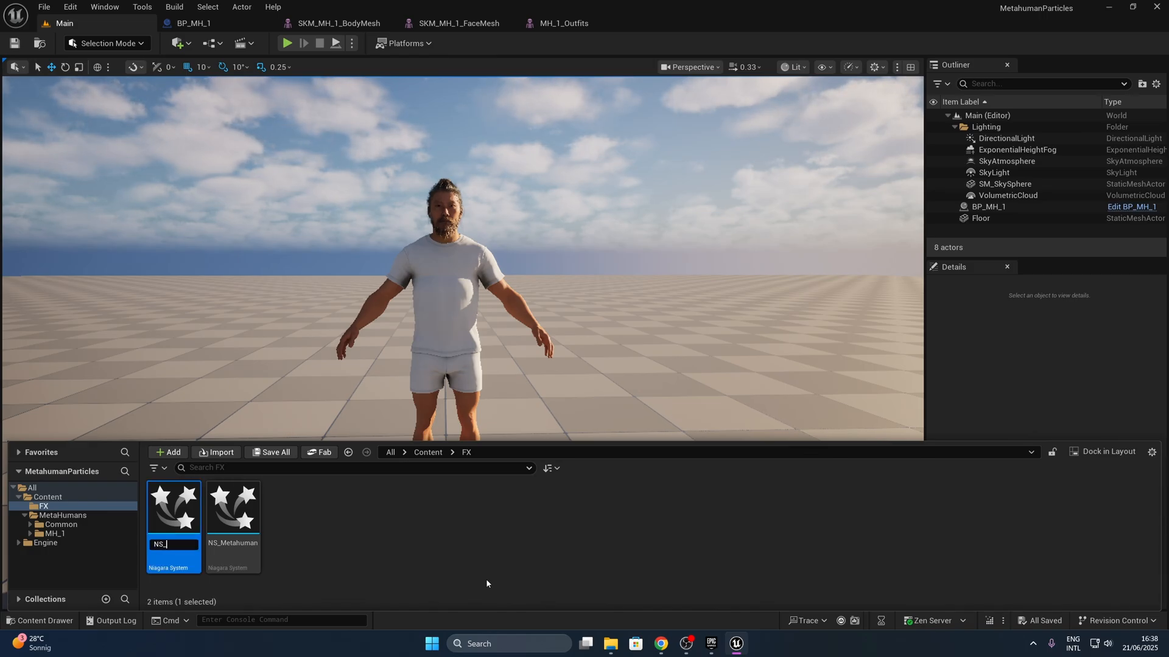
pyautogui.press('Return')
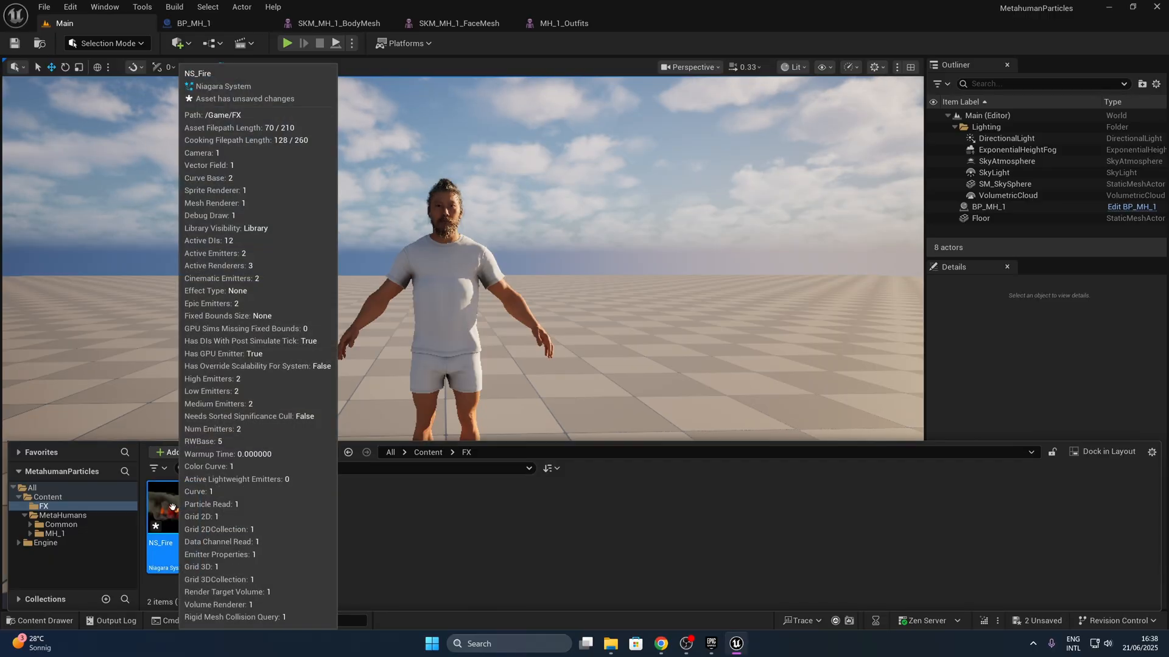
# - Open NS_Fire, dock its editor beside the Main level, and widen the System Overview
pyautogui.doubleClick(173, 507)
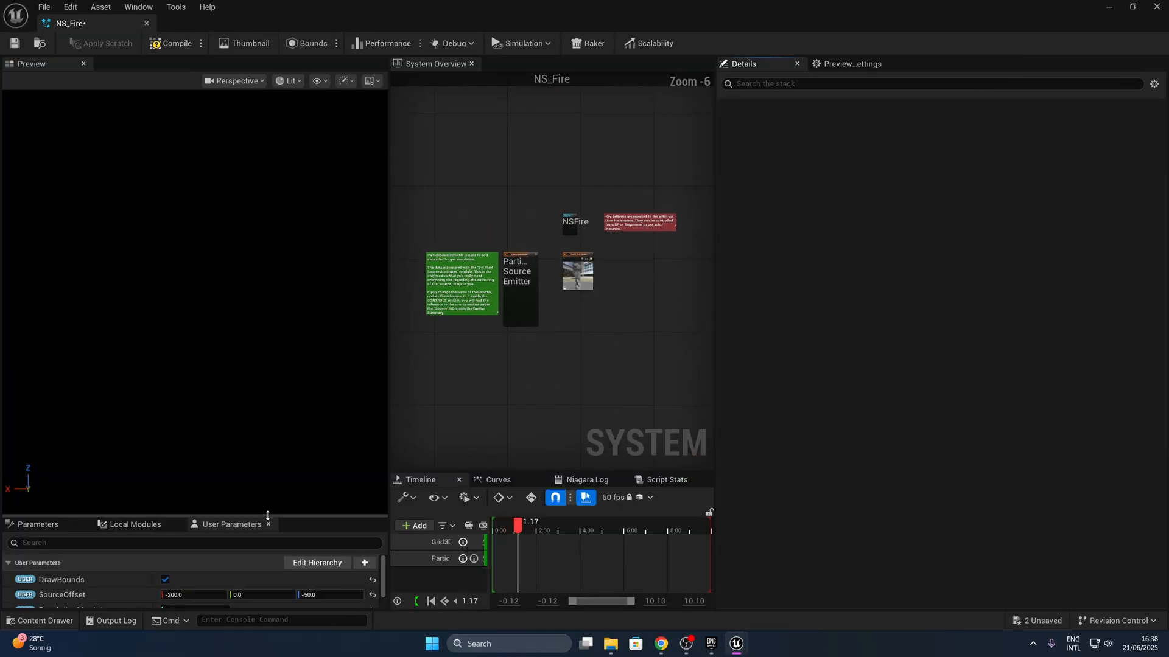
pyautogui.moveTo(263, 21); pyautogui.dragTo(185, 24)
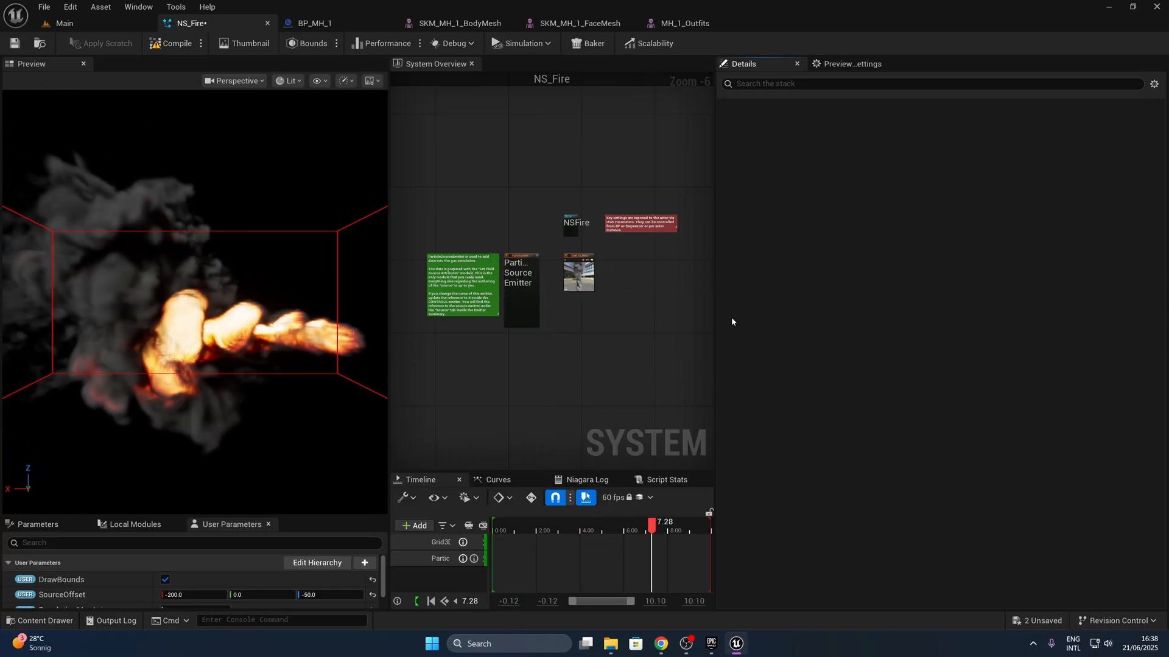
pyautogui.moveTo(714, 316); pyautogui.dragTo(782, 316)
# - Disable the Add Velocity and Curl Noise Force modules in NS_Fire's ParticleSourceEmitter
pyautogui.scroll(5, 556, 346)
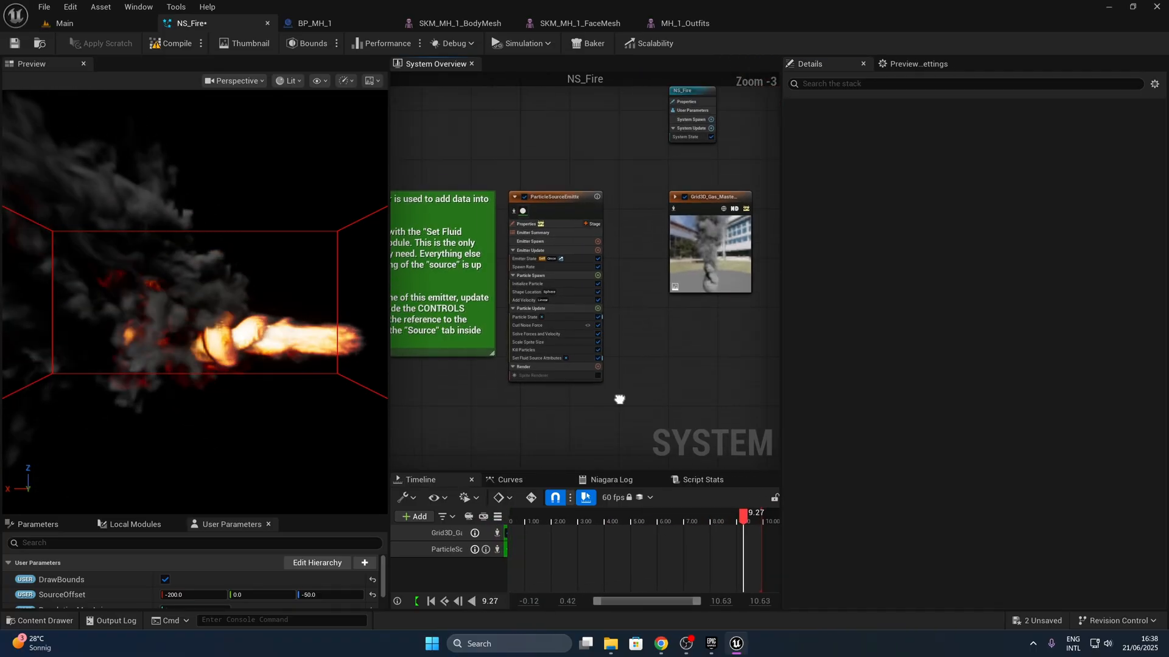
pyautogui.moveTo(655, 324); pyautogui.dragTo(728, 295, button='right')
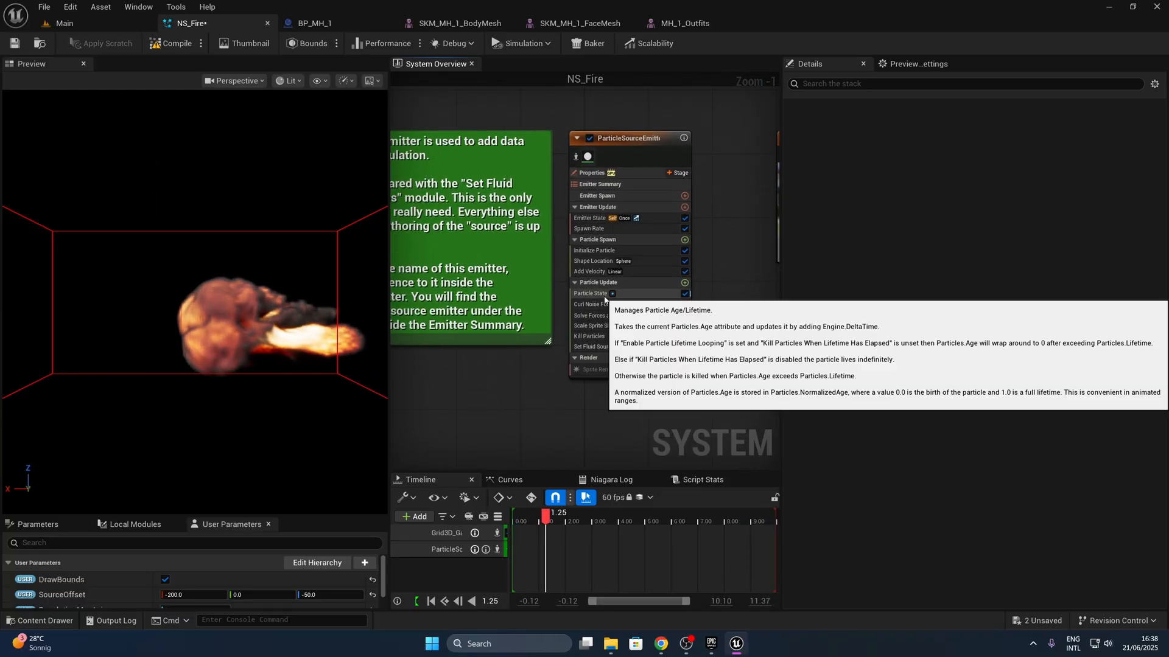
pyautogui.click(670, 272)
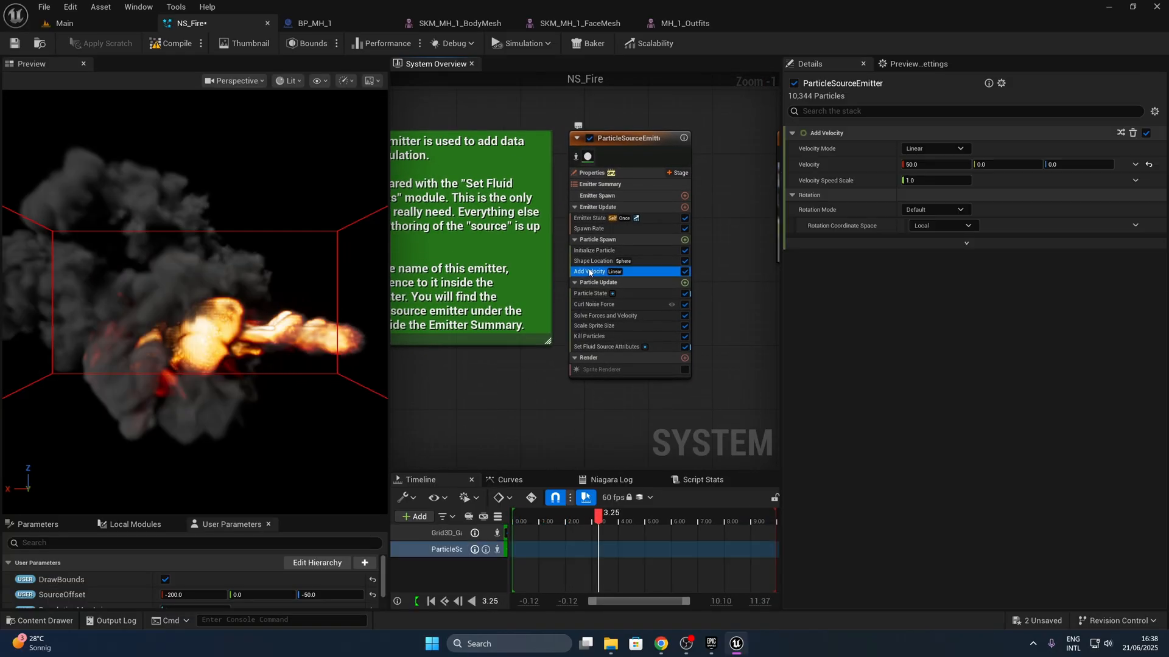
pyautogui.click(685, 272)
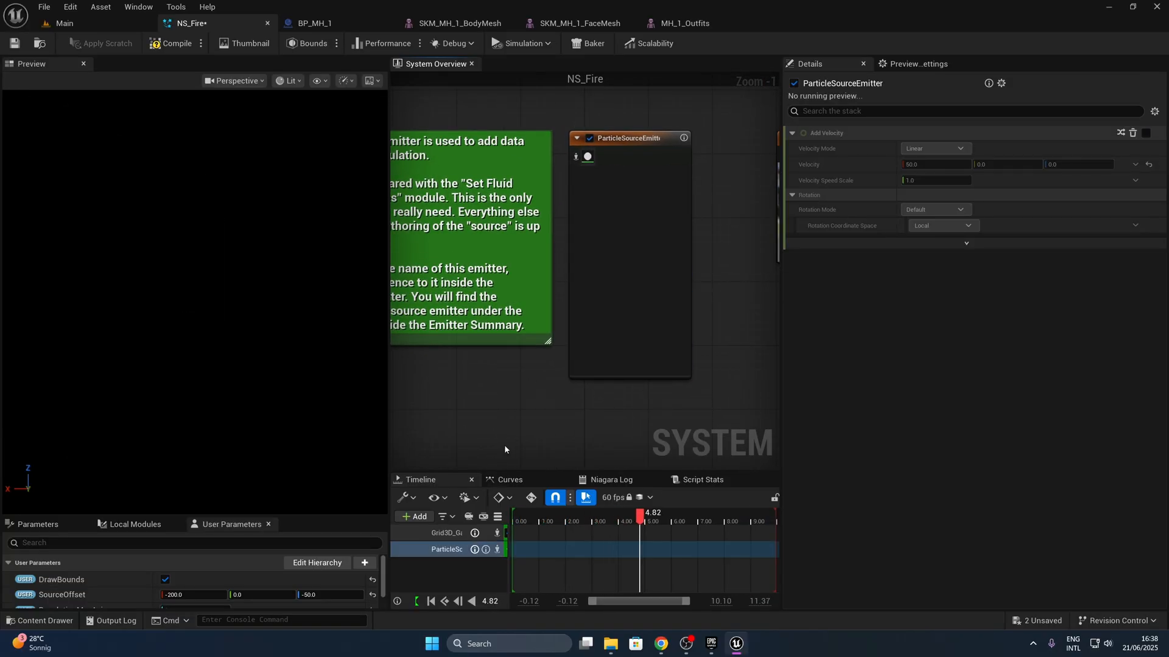
pyautogui.click(548, 309)
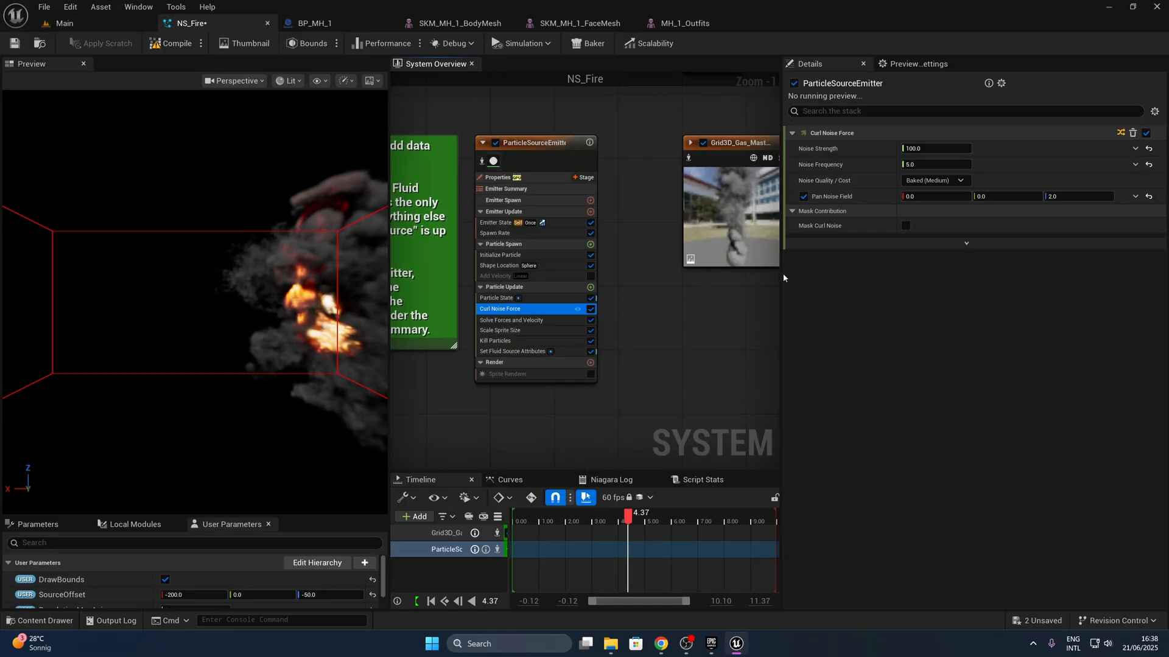
pyautogui.moveTo(725, 344); pyautogui.dragTo(669, 349, button='right')
pyautogui.click(559, 325)
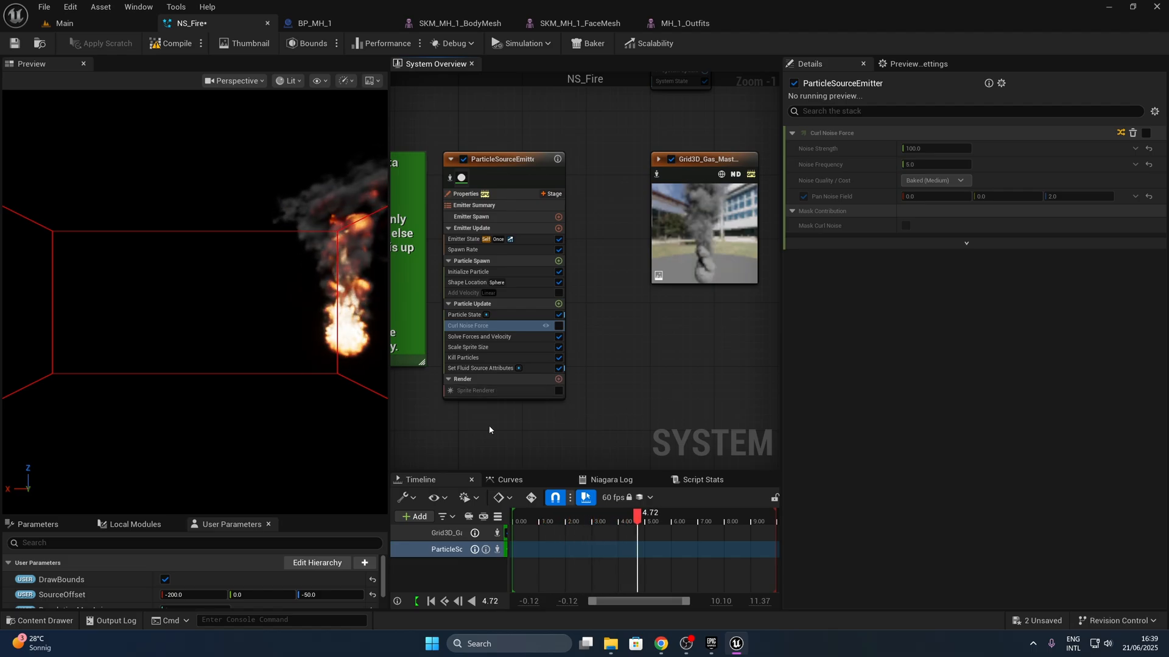
# - Expand the Grid3D_Gas_Master_Emitter and enable Local Space in its emitter properties, with Determinism off
pyautogui.moveTo(649, 383); pyautogui.dragTo(556, 407, button='right')
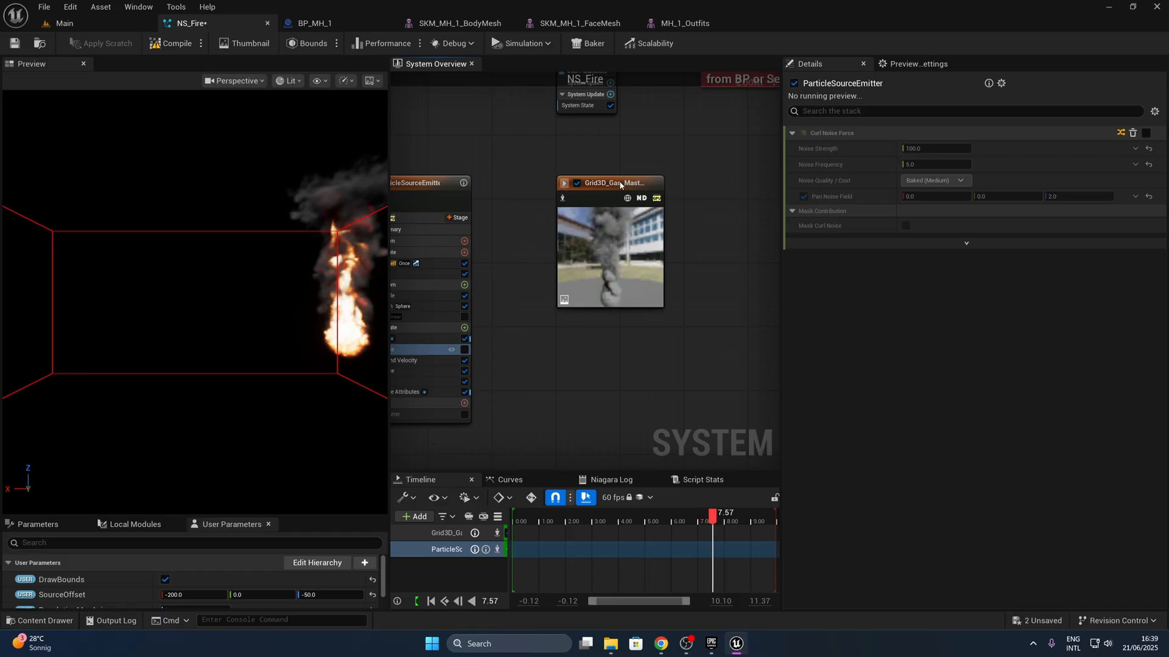
pyautogui.click(564, 183)
pyautogui.moveTo(634, 185); pyautogui.dragTo(593, 177)
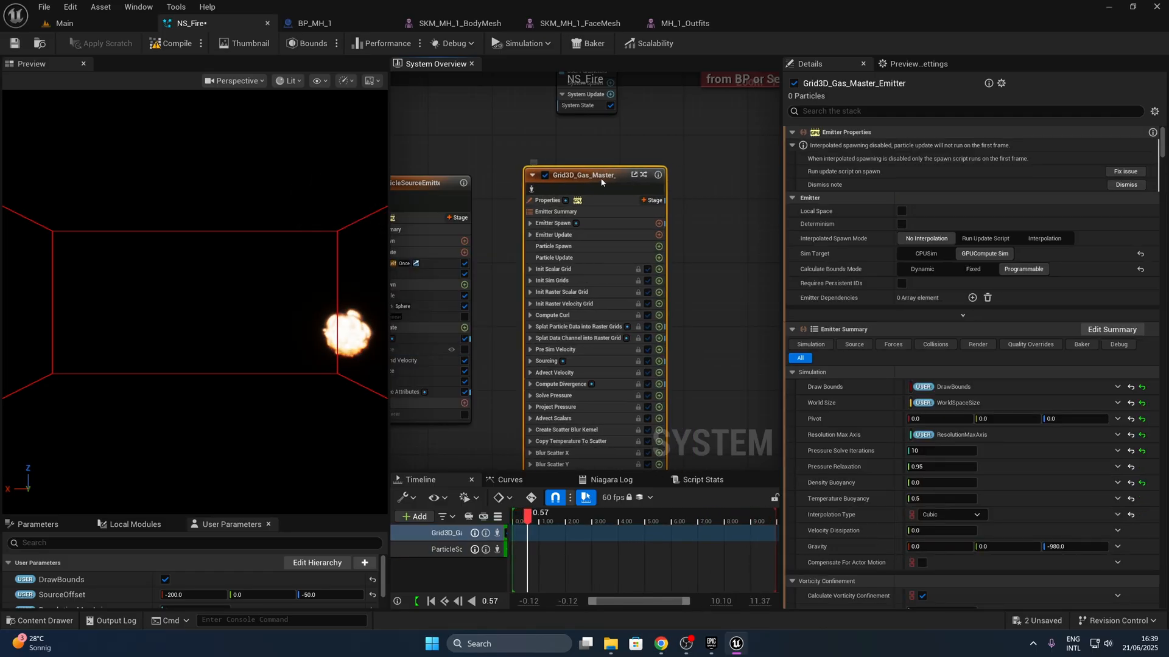
pyautogui.click(904, 211)
pyautogui.click(901, 211)
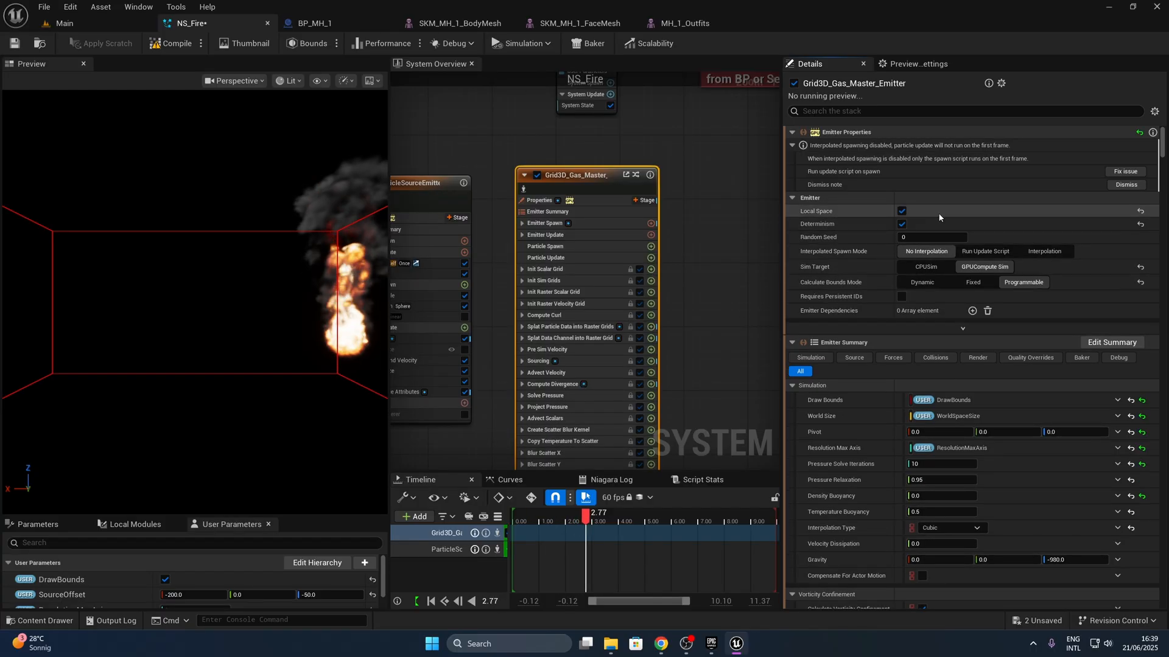
pyautogui.click(901, 226)
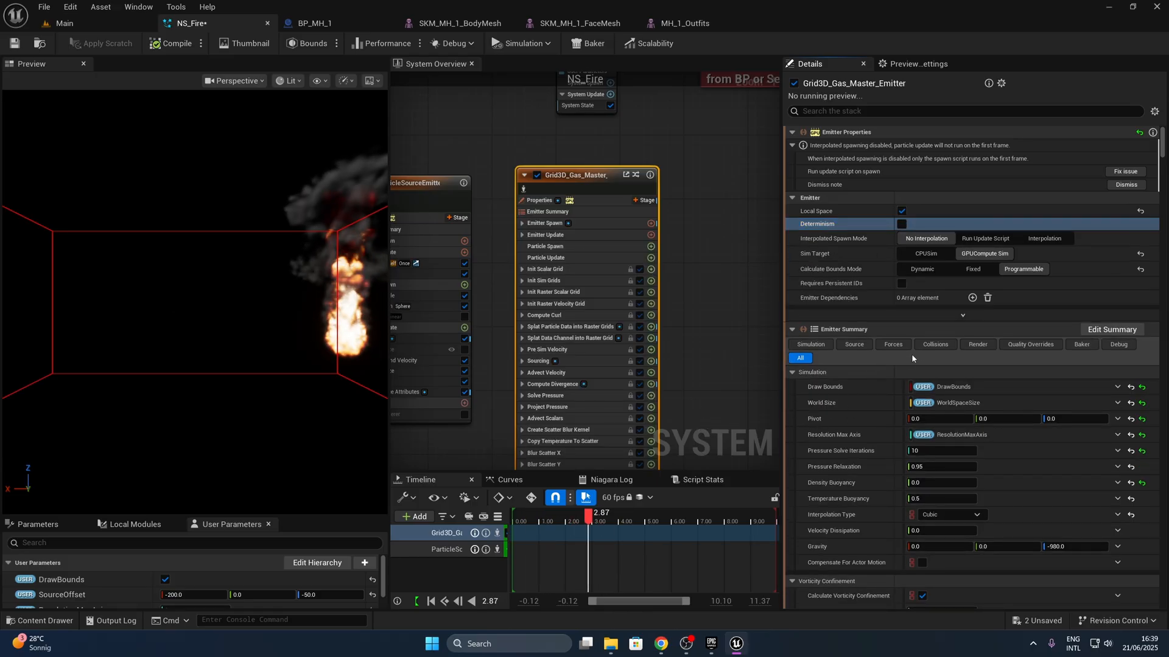
# - In the gas emitter's particle source settings, set Density Scale to 1 and Temperature Scale to 4
pyautogui.click(853, 344)
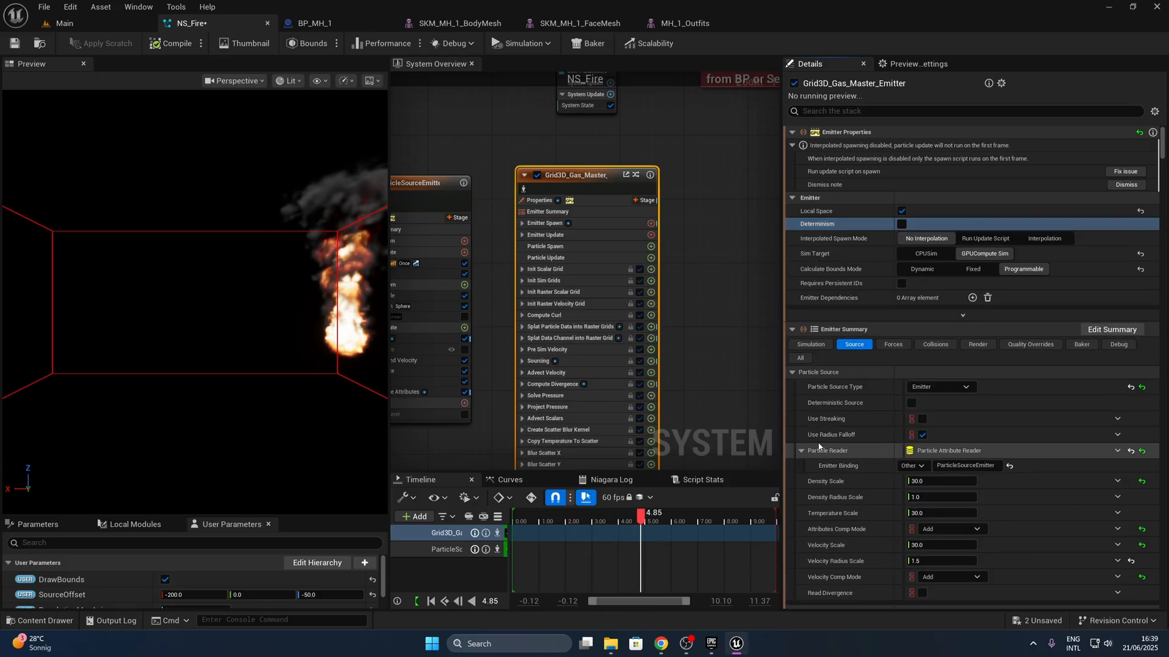
pyautogui.scroll(-2, 864, 365)
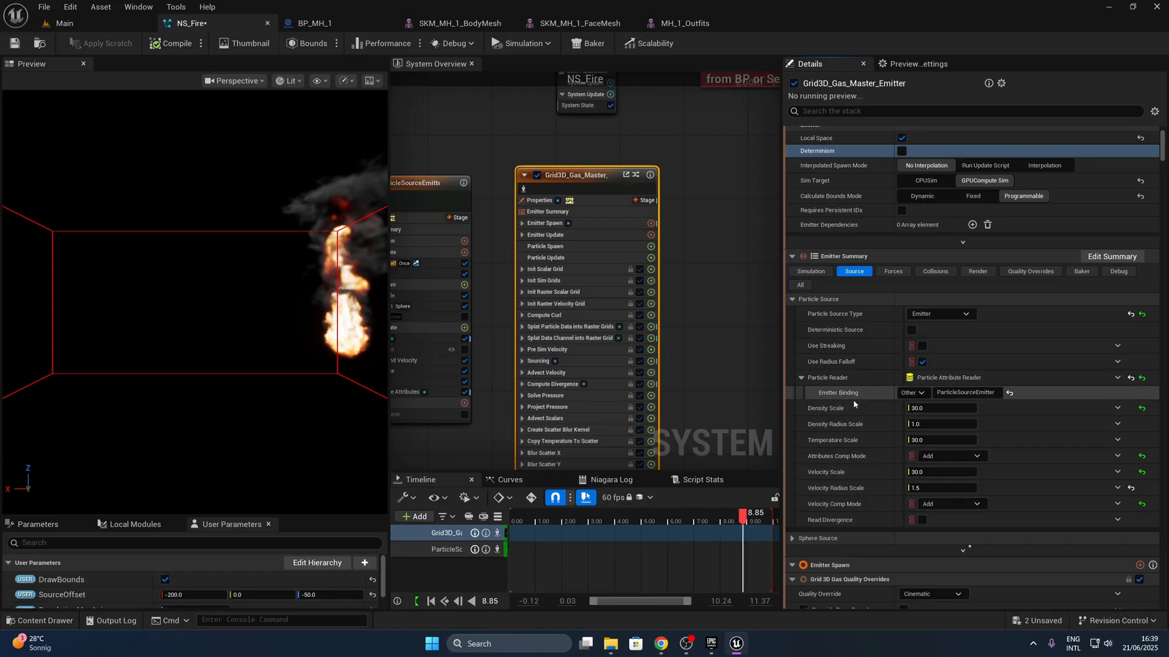
pyautogui.click(920, 408)
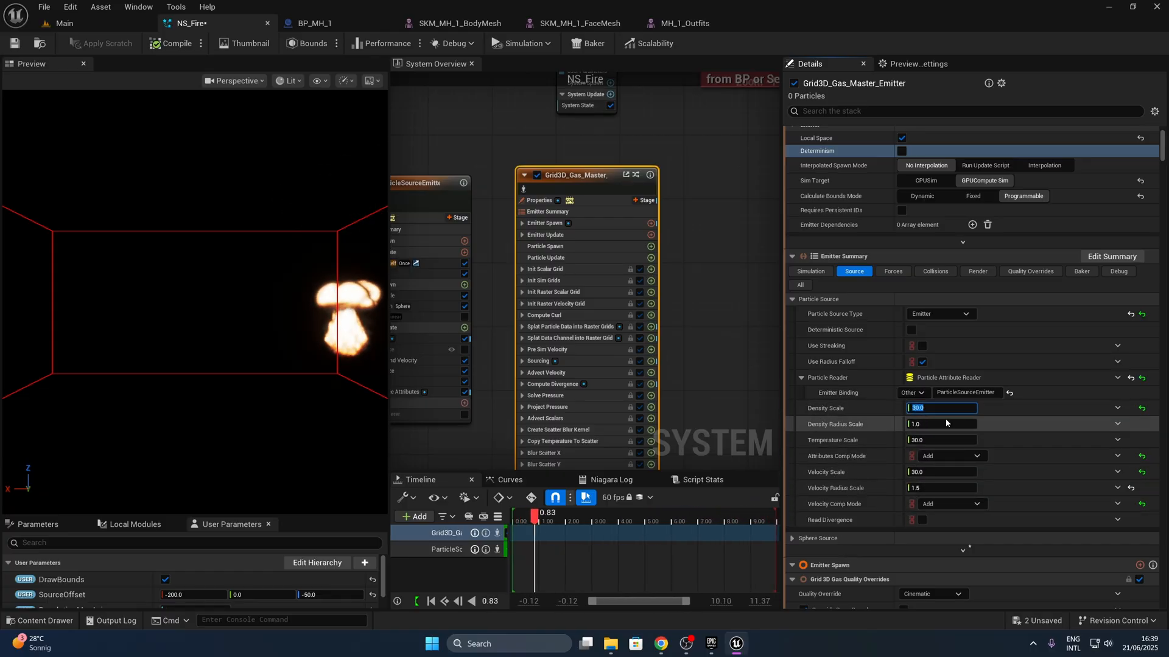
pyautogui.write('1')
pyautogui.press('Return')
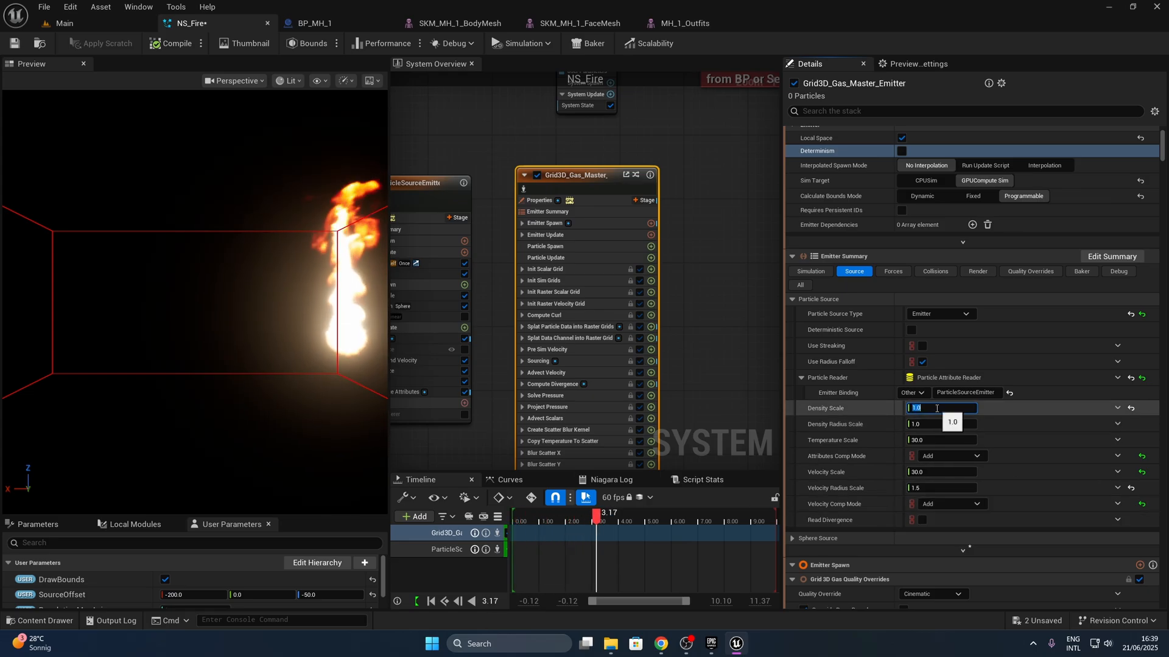
pyautogui.click(922, 441)
pyautogui.write('4')
pyautogui.press('Return')
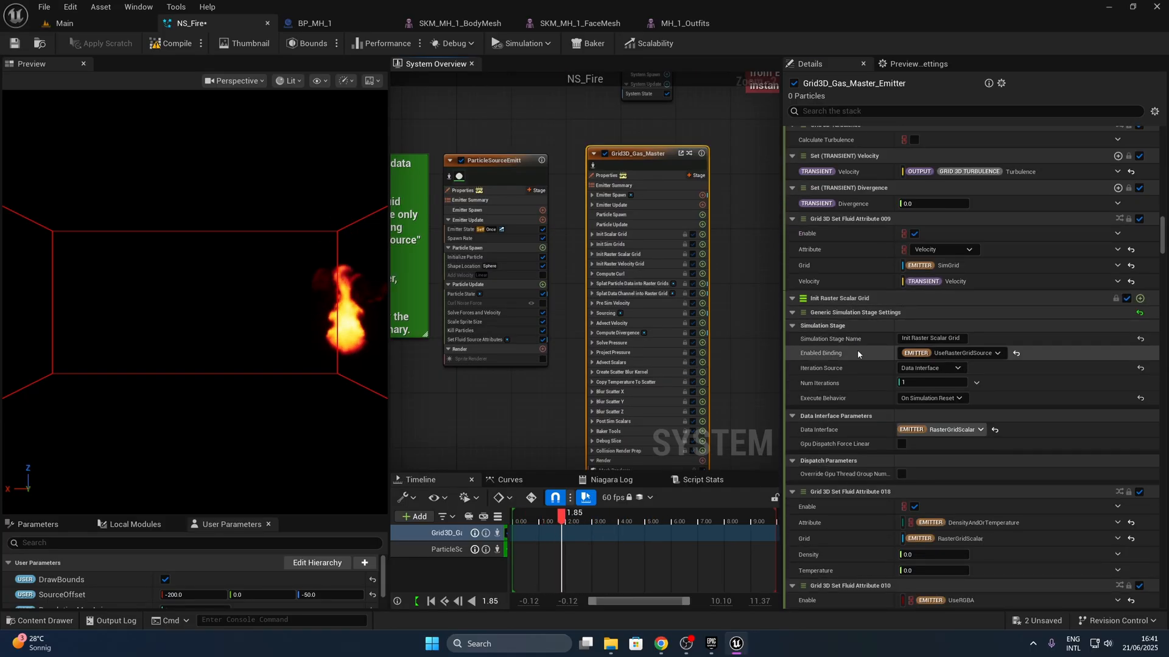
# - Set the SourceOffset user parameter's Z and X values to 0 and save NS_Fire
pyautogui.moveTo(291, 517); pyautogui.dragTo(291, 390)
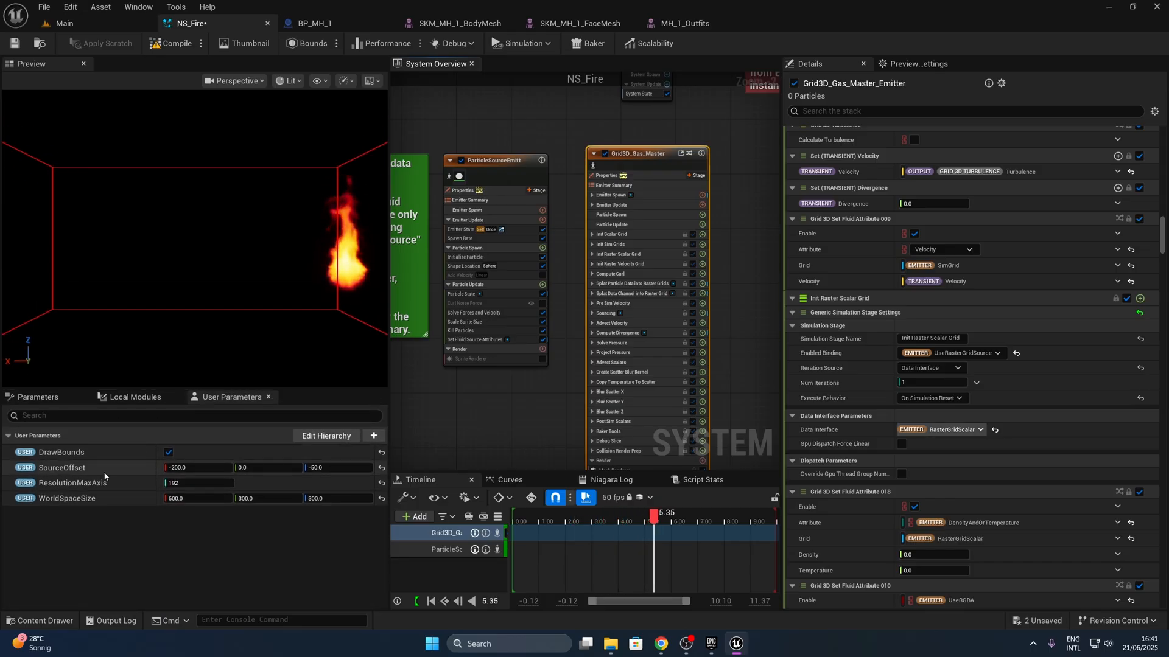
pyautogui.click(320, 469)
pyautogui.write('0')
pyautogui.press('Return')
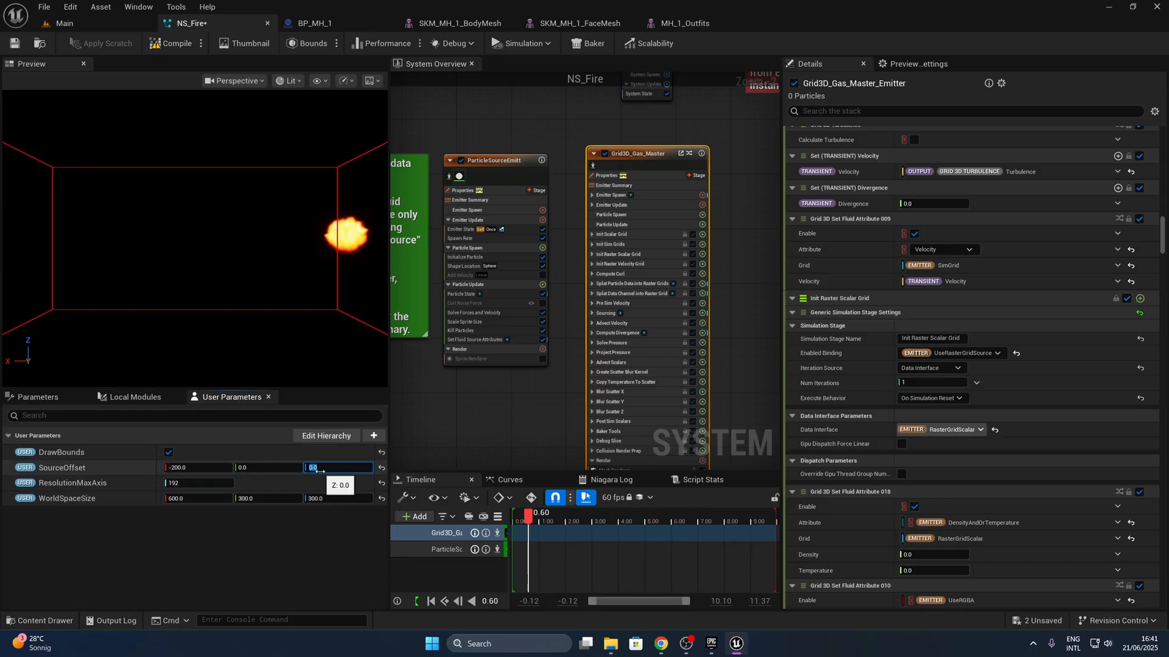
pyautogui.click(198, 468)
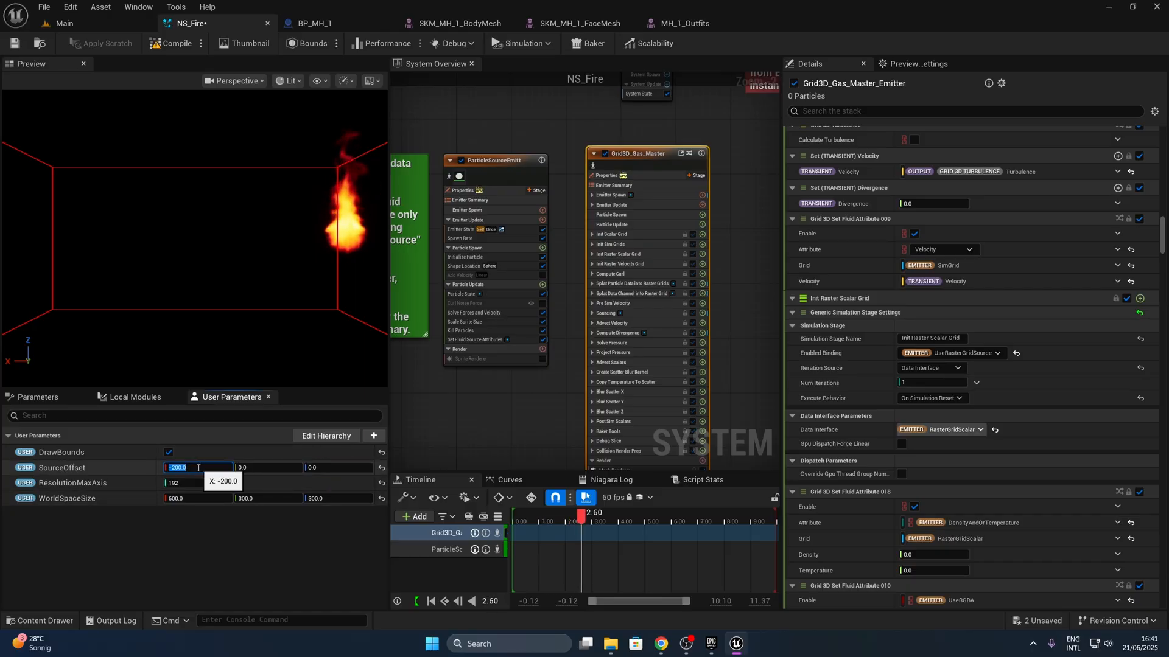
pyautogui.write('0')
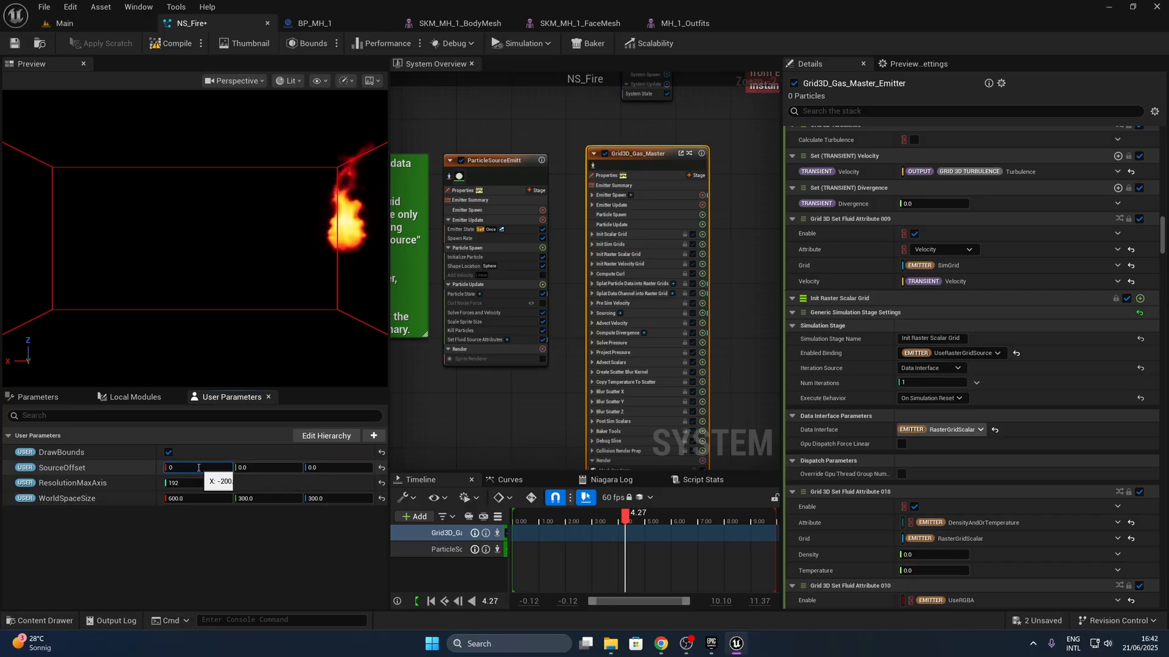
pyautogui.press('Return')
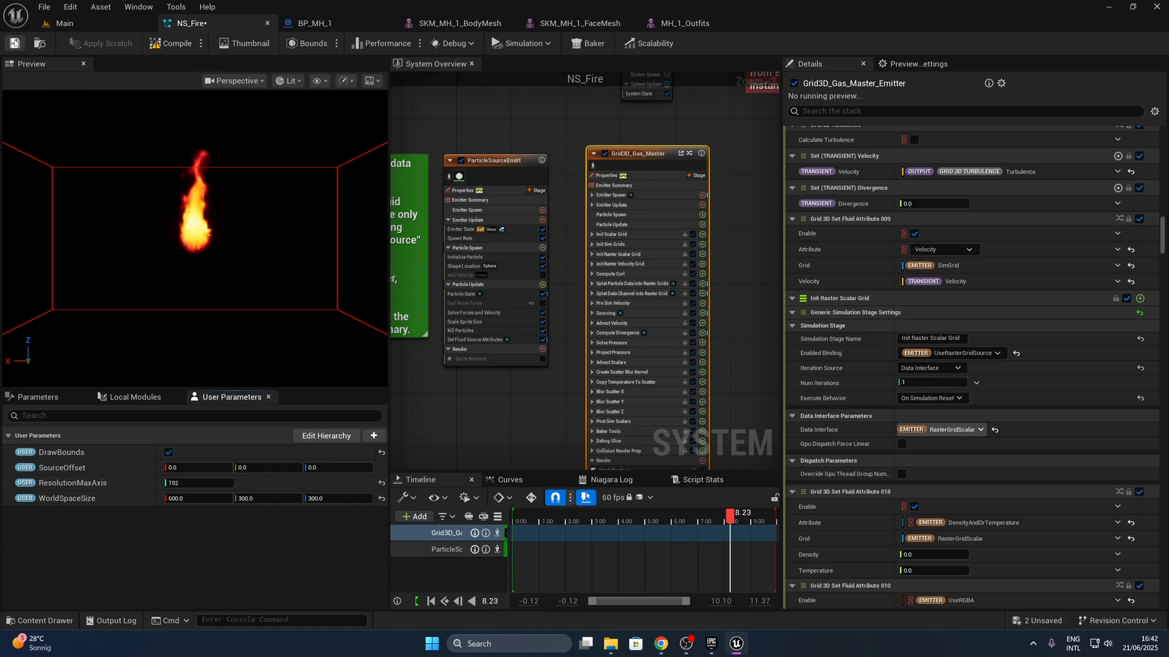
pyautogui.hotkey('ctrl', 's')
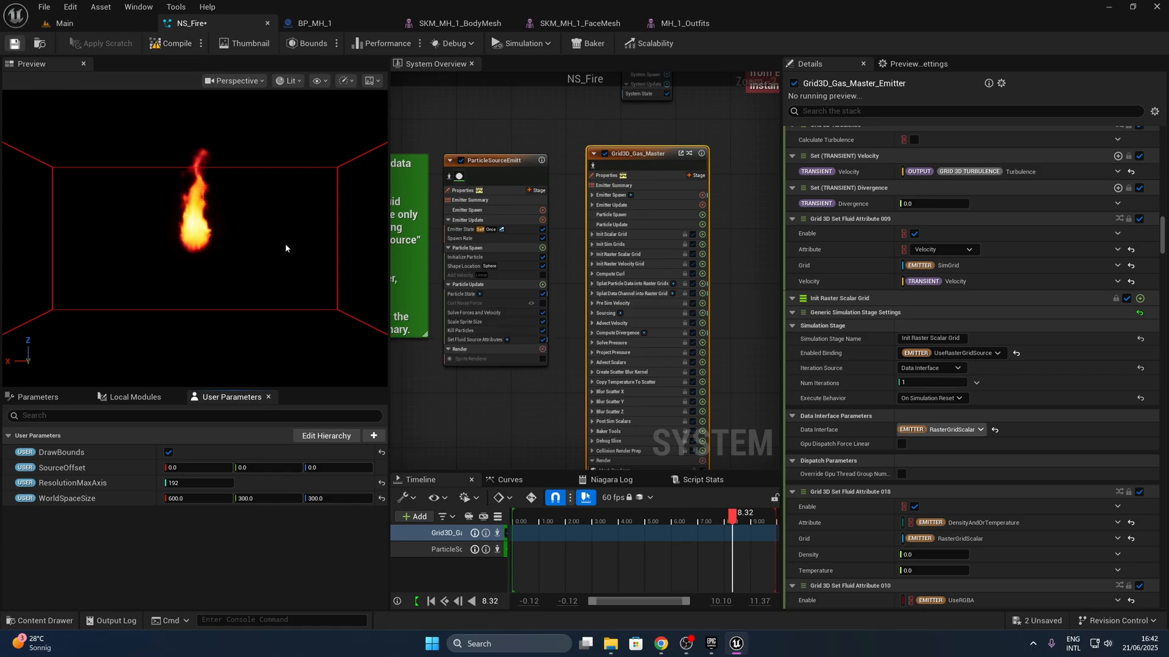
# - Add a Skeletal Mesh Location module to the ParticleSourceEmitter's Particle Spawn group
pyautogui.click(481, 121)
pyautogui.moveTo(504, 130); pyautogui.dragTo(572, 185, button='right')
pyautogui.click(572, 225)
pyautogui.click(574, 304)
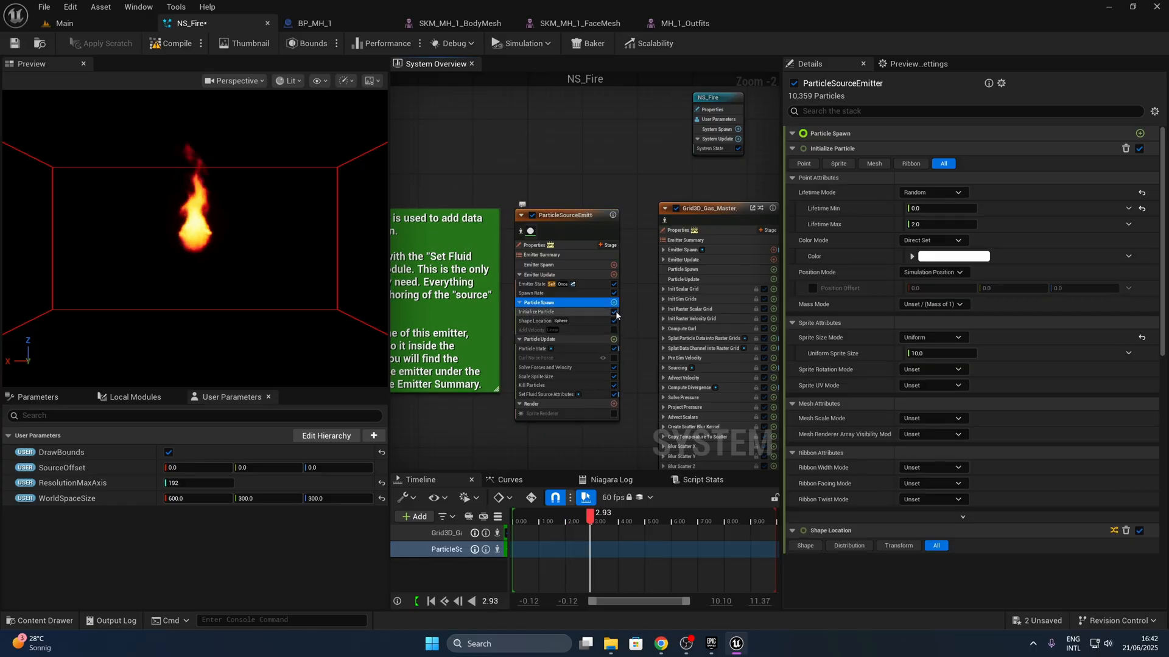
pyautogui.click(613, 303)
pyautogui.write('skele')
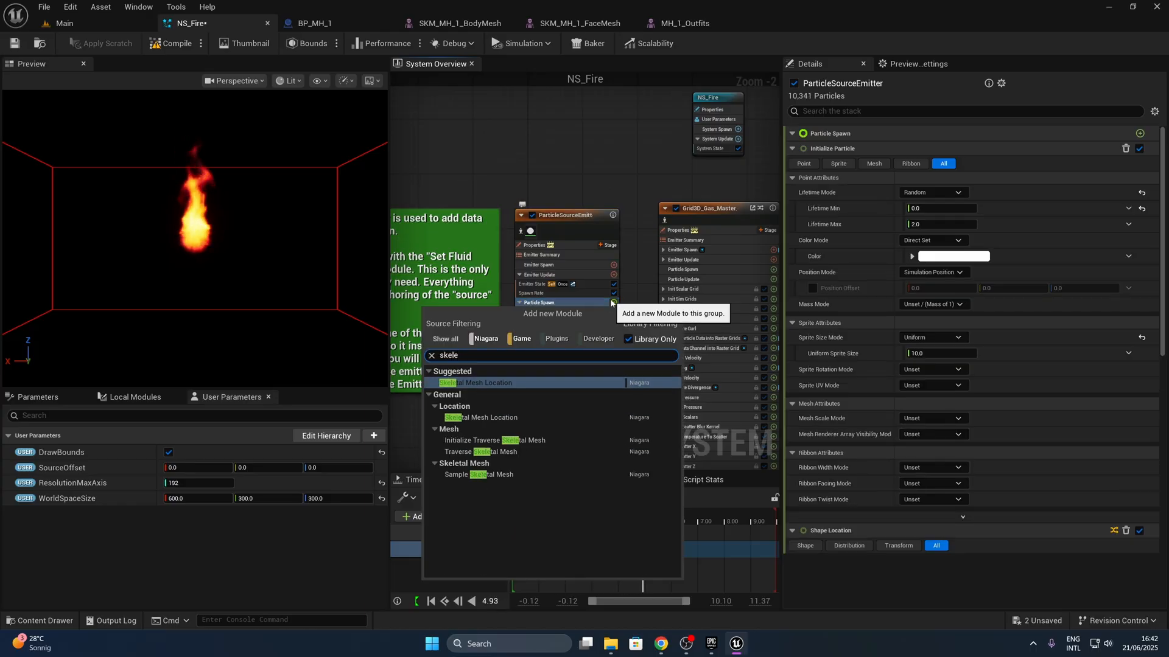
pyautogui.click(554, 383)
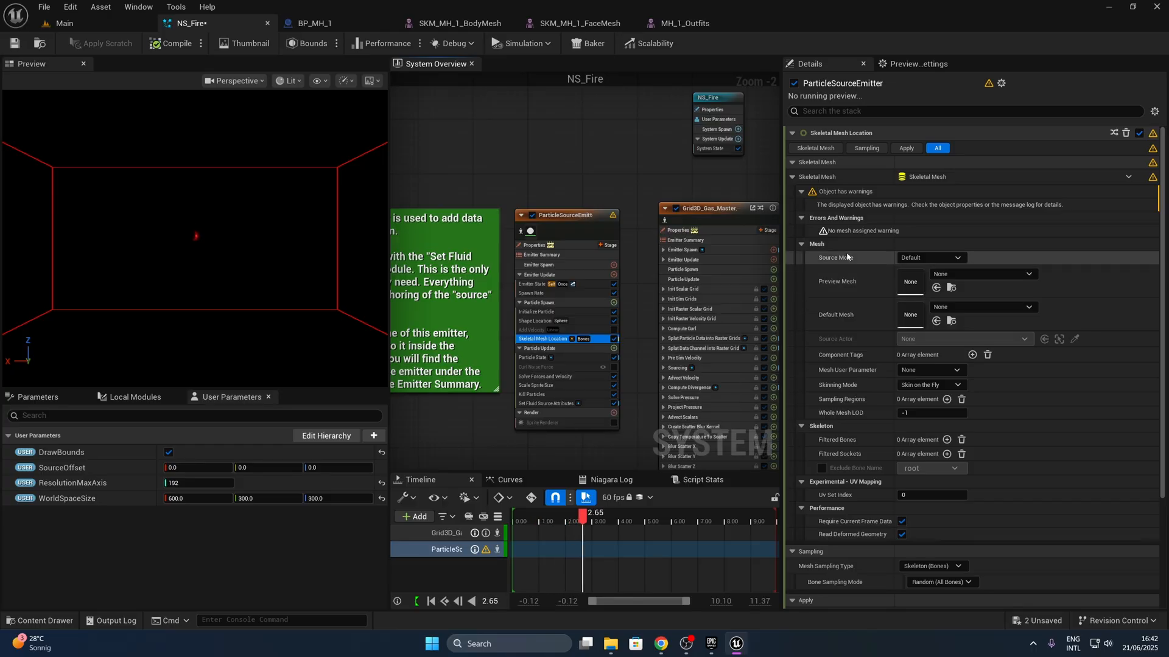
# - Set the Skeletal Mesh Location's Source Mode to Default Mesh Only and its Default Mesh to SKM_MH_1_BodyMesh
pyautogui.click(929, 258)
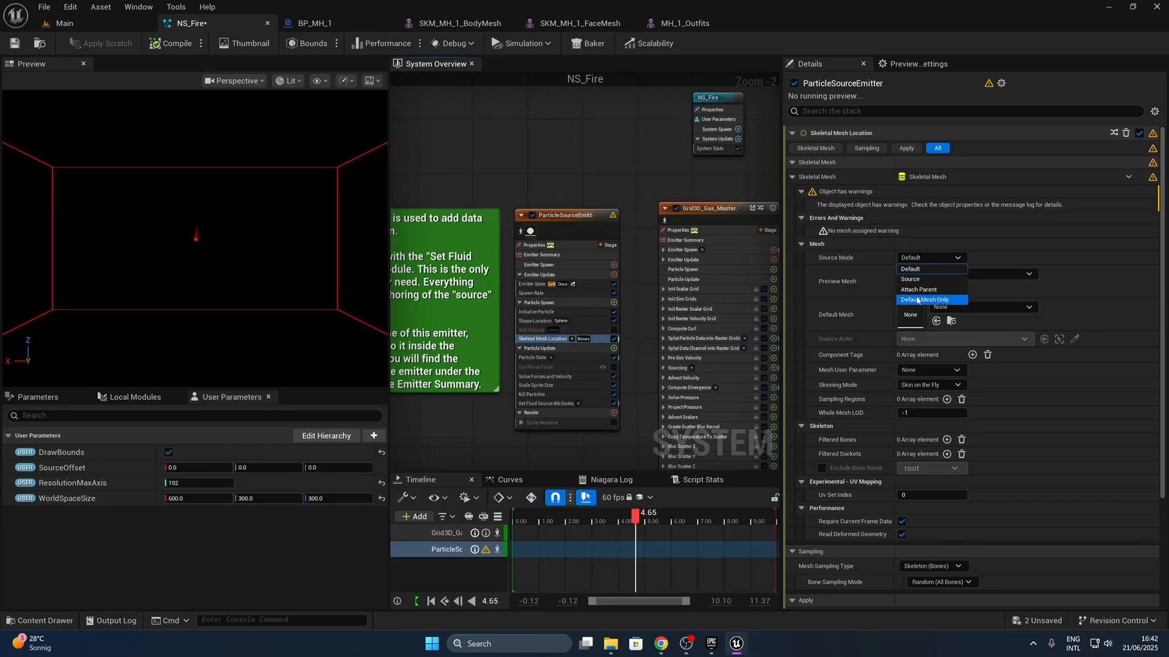
pyautogui.click(913, 286)
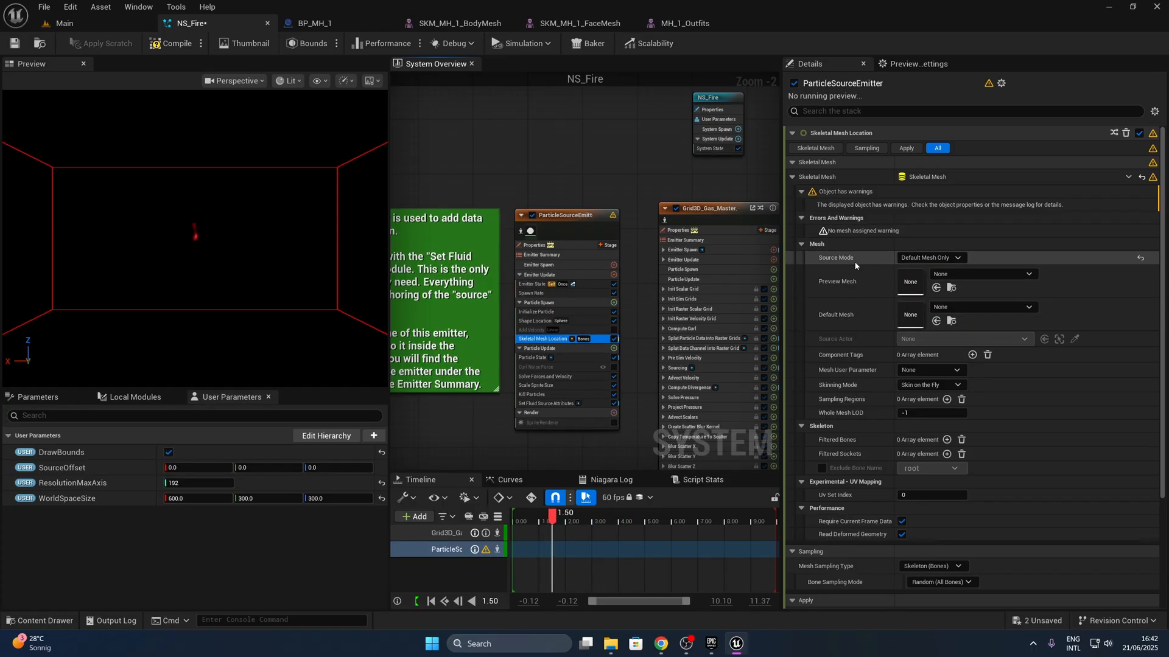
pyautogui.click(992, 309)
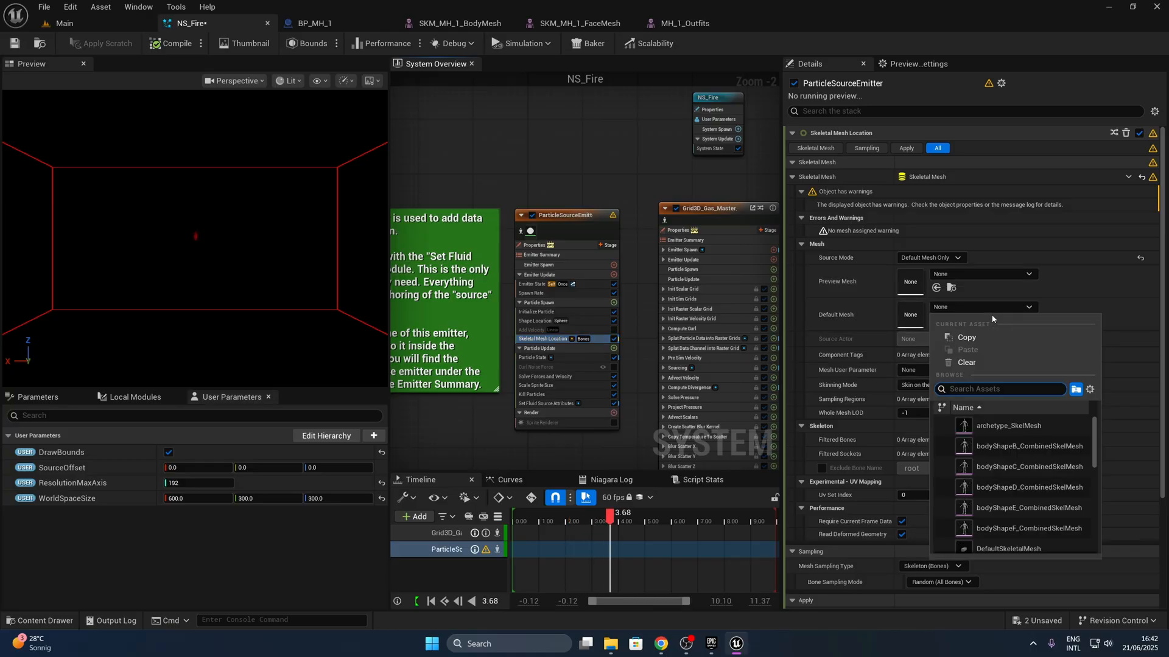
pyautogui.write('MH_1')
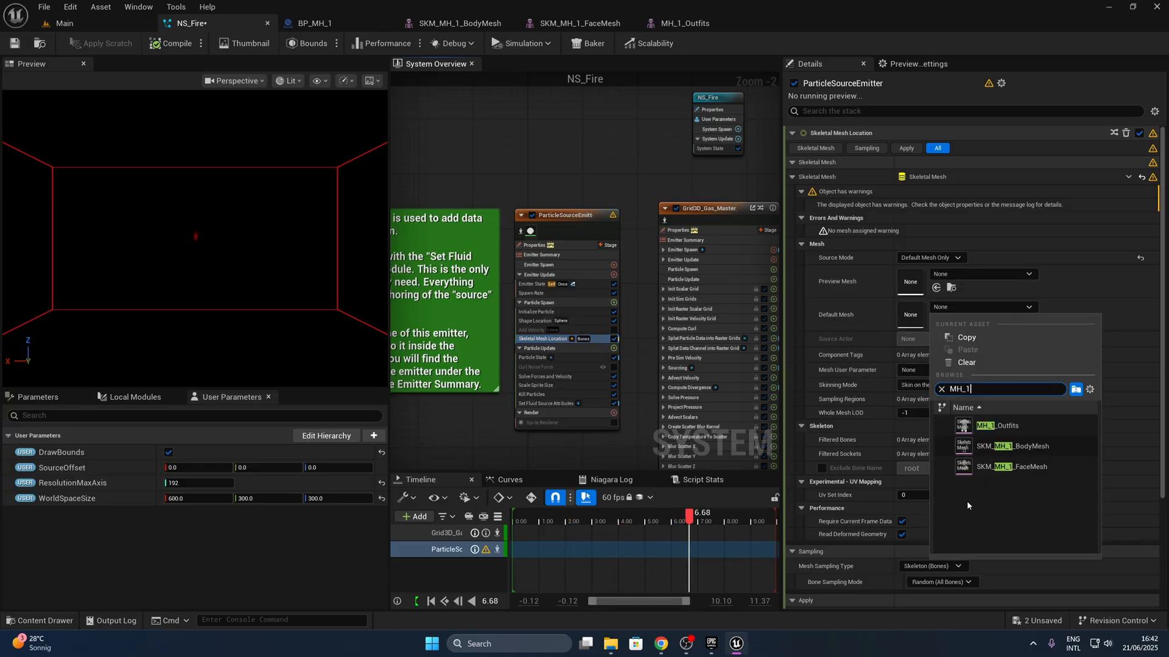
pyautogui.click(1040, 455)
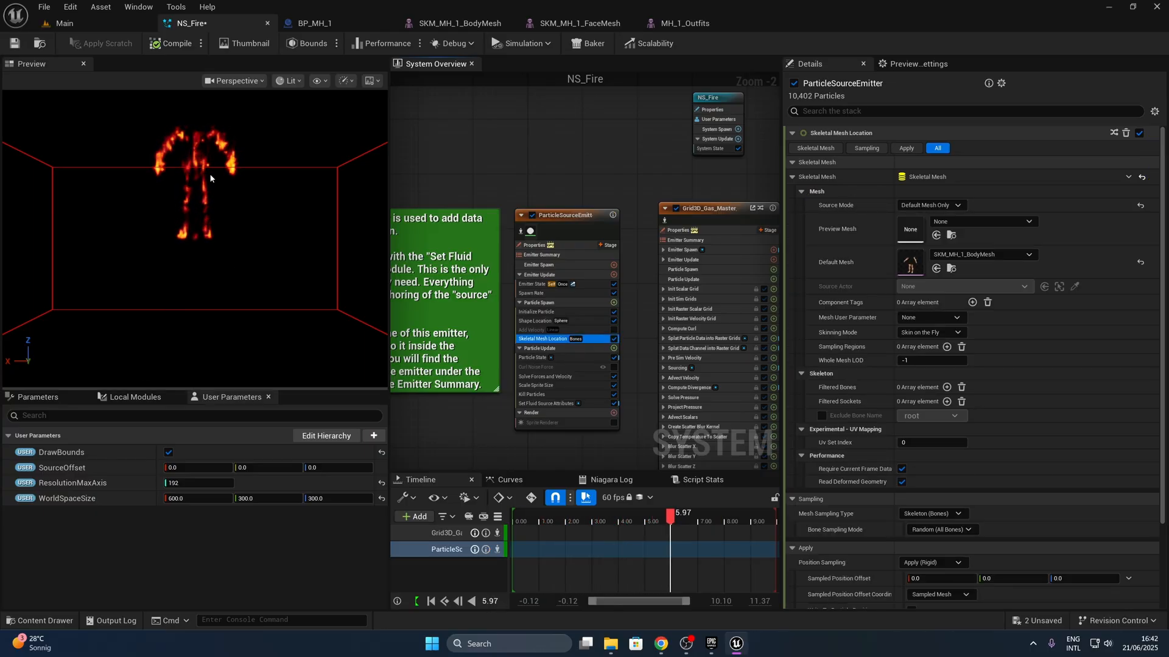
# - Change the module's Mesh Sampling Type to Surface (Triangles) and save NS_Fire
pyautogui.scroll(-3, 1021, 347)
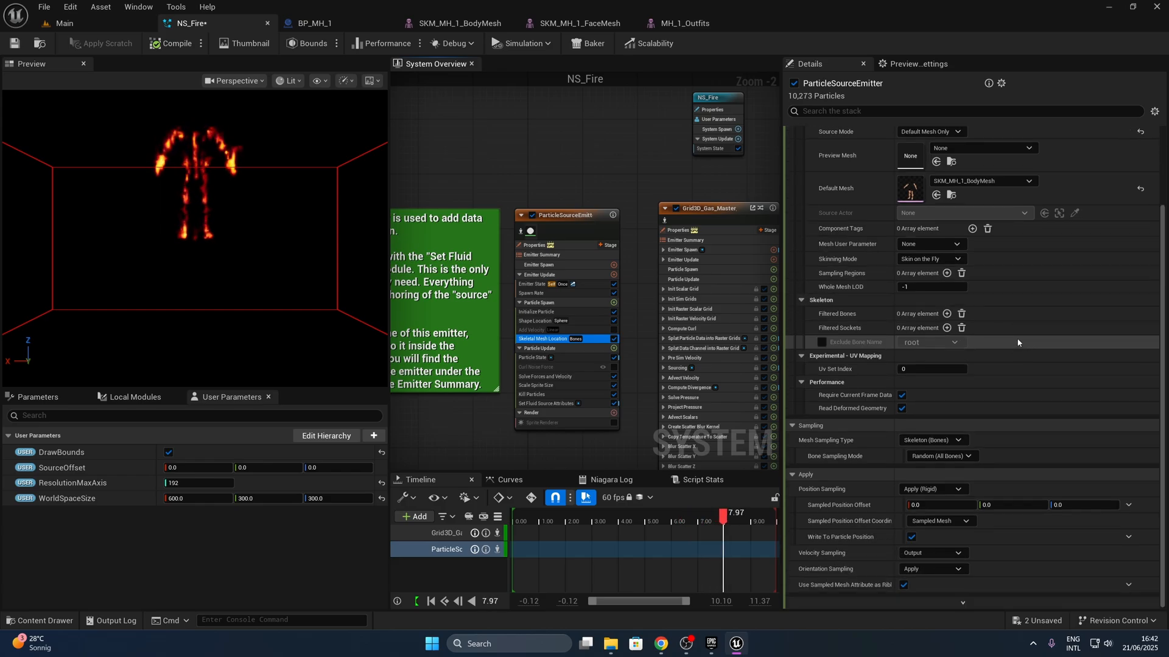
pyautogui.click(945, 440)
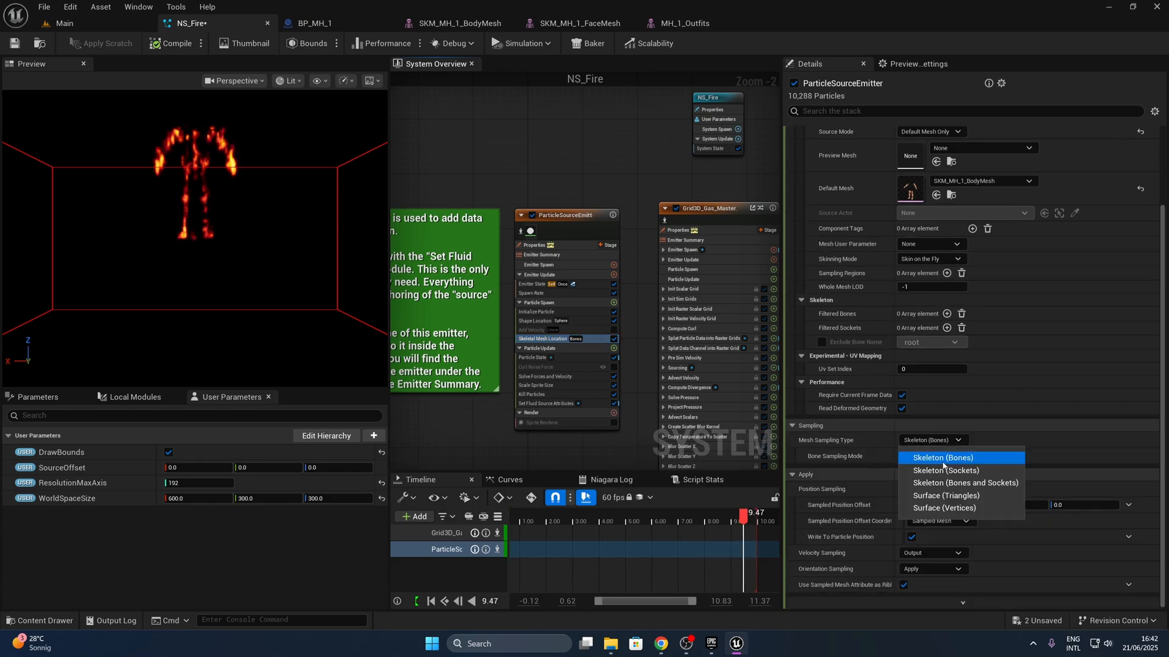
pyautogui.click(950, 496)
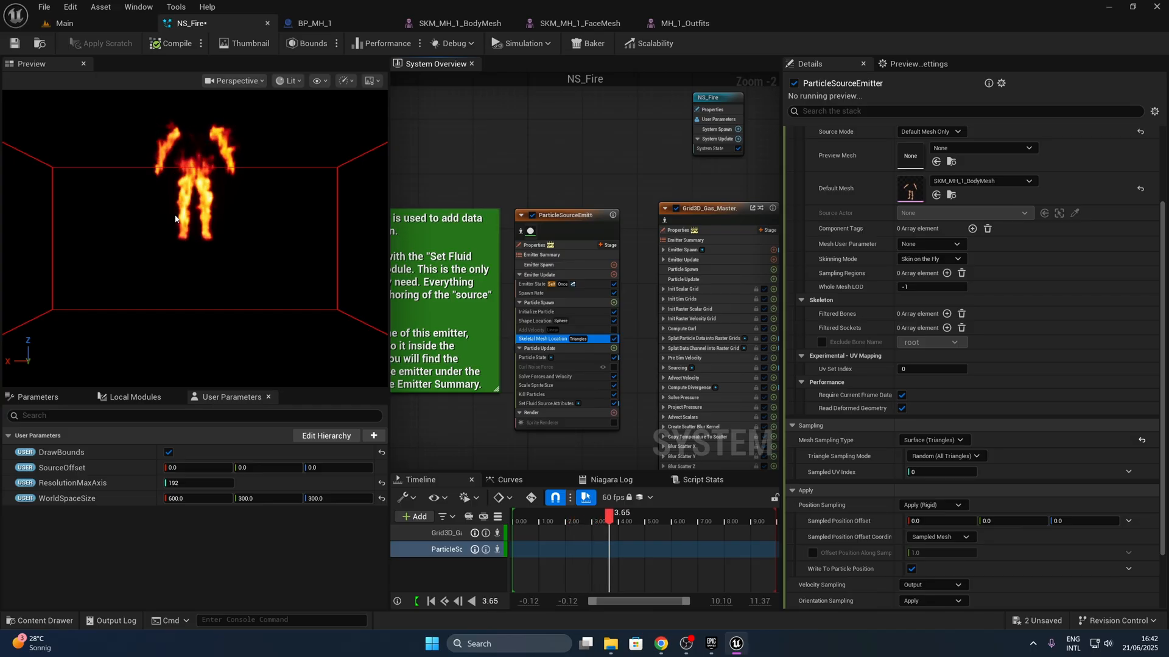
pyautogui.click(14, 43)
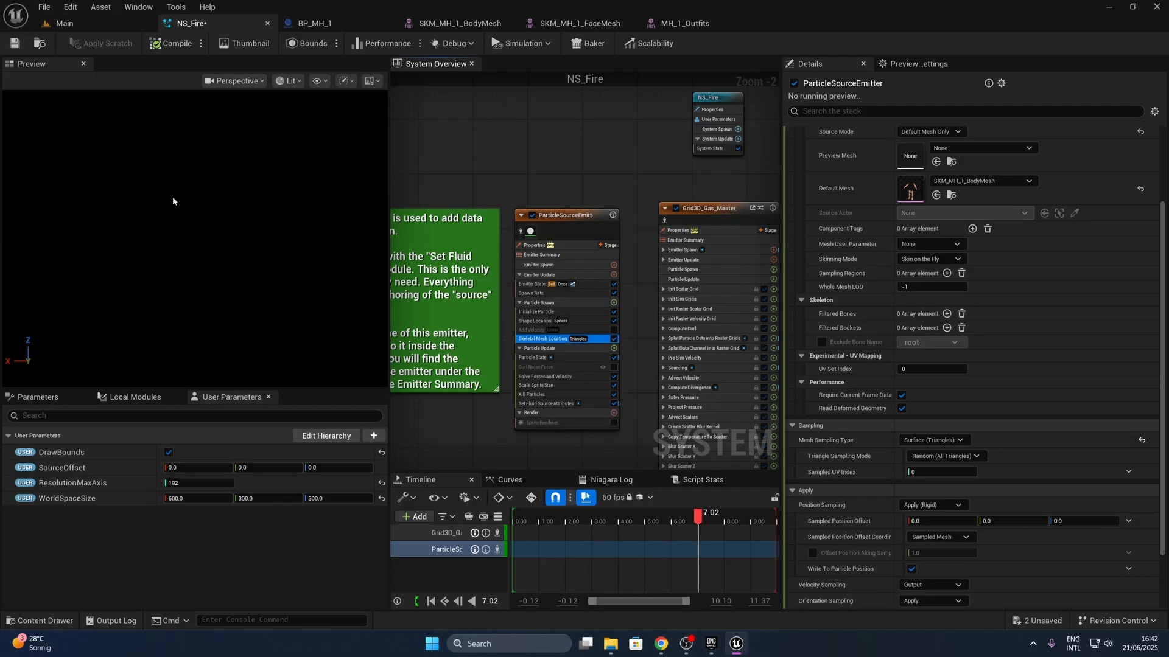
# - Locate and open the SKM_MH_1_BodyMesh asset, and filter its asset details by "sampl"
pyautogui.click(948, 197)
pyautogui.doubleClick(350, 487)
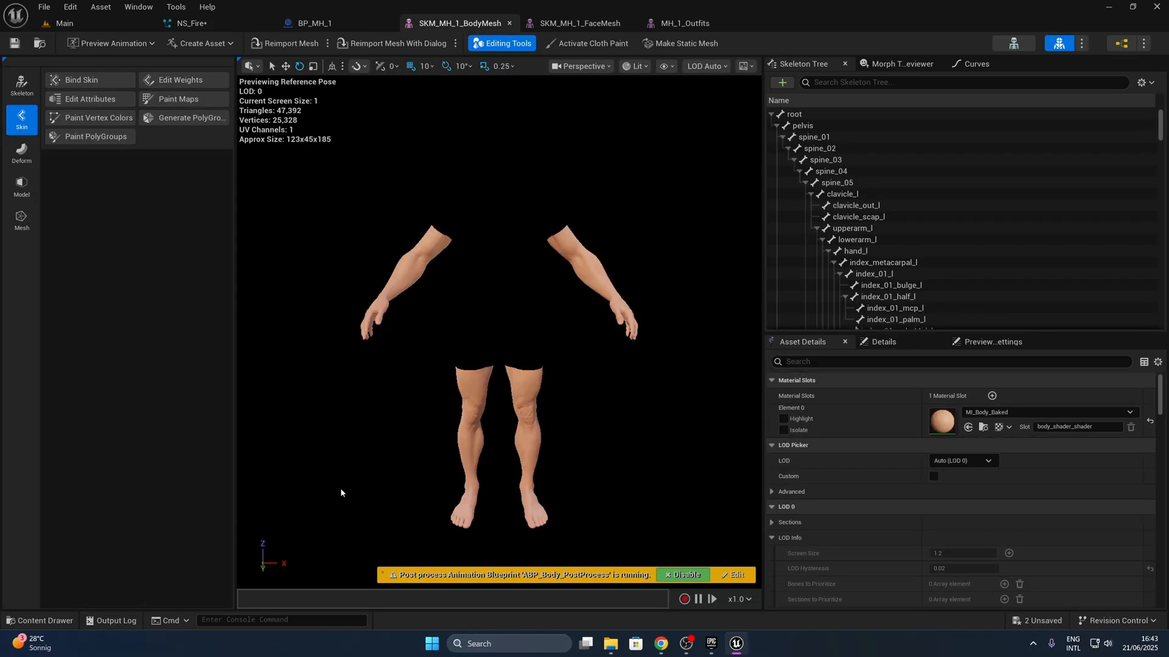
pyautogui.click(806, 364)
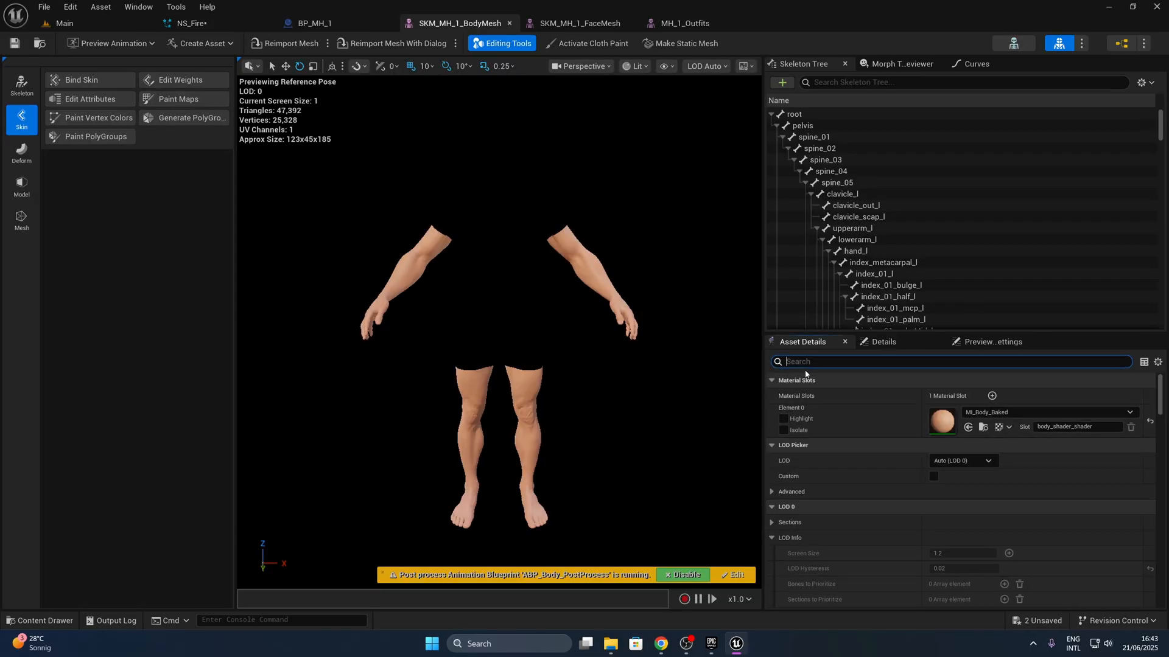
pyautogui.write('sampl')
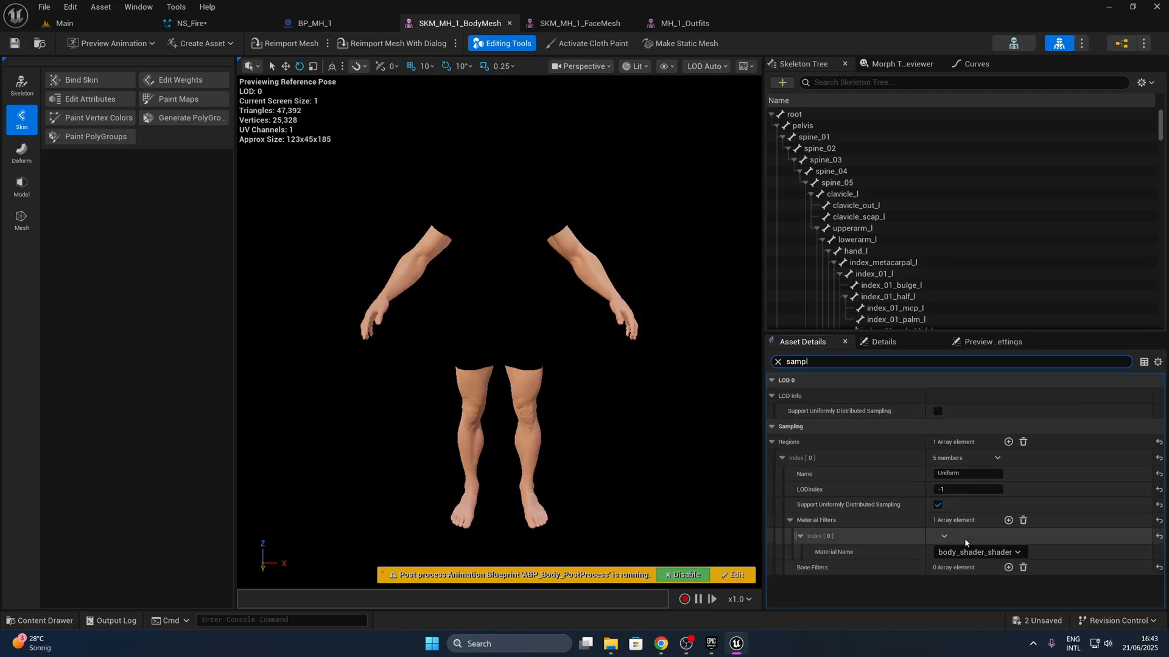
# - Add a second sampling region to the body mesh and name it Hand
pyautogui.click(782, 458)
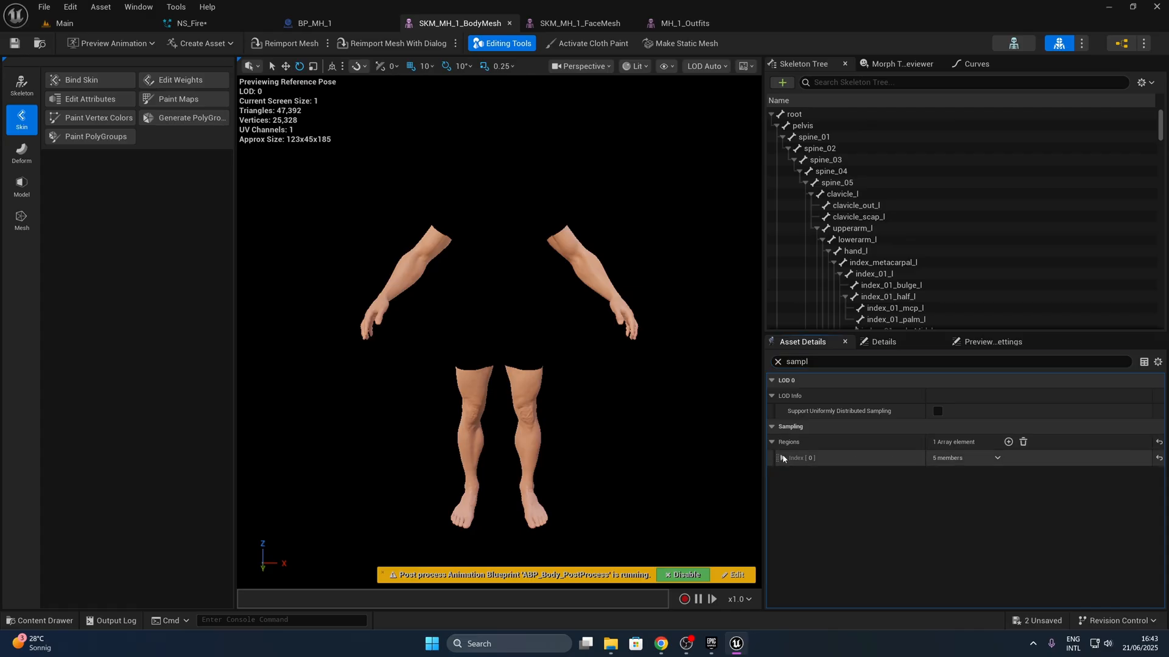
pyautogui.click(1007, 442)
pyautogui.click(953, 474)
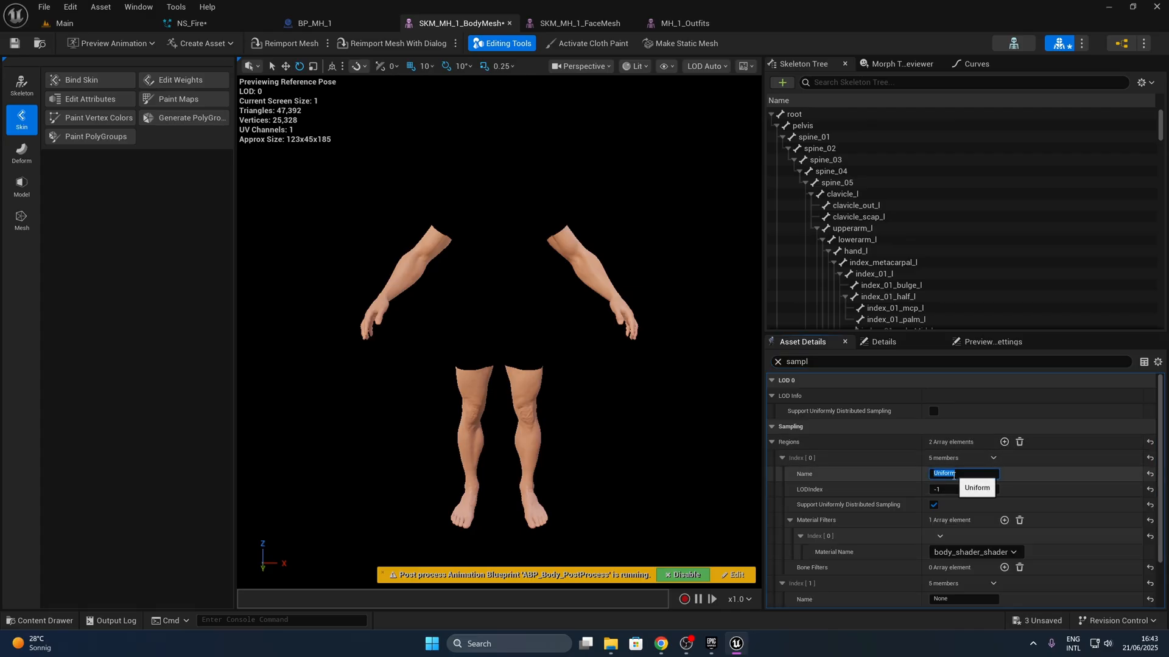
pyautogui.click(782, 458)
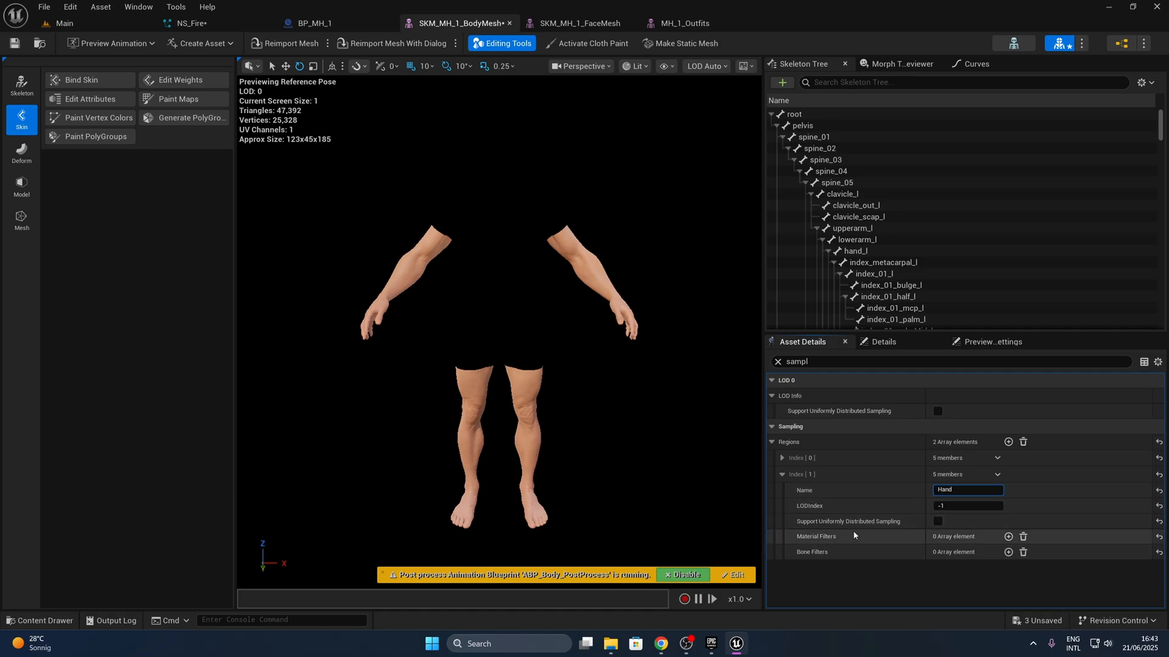
# - Add a bone filter to the Hand sampling region and expand its settings
pyautogui.click(1007, 552)
pyautogui.scroll(-3, 854, 532)
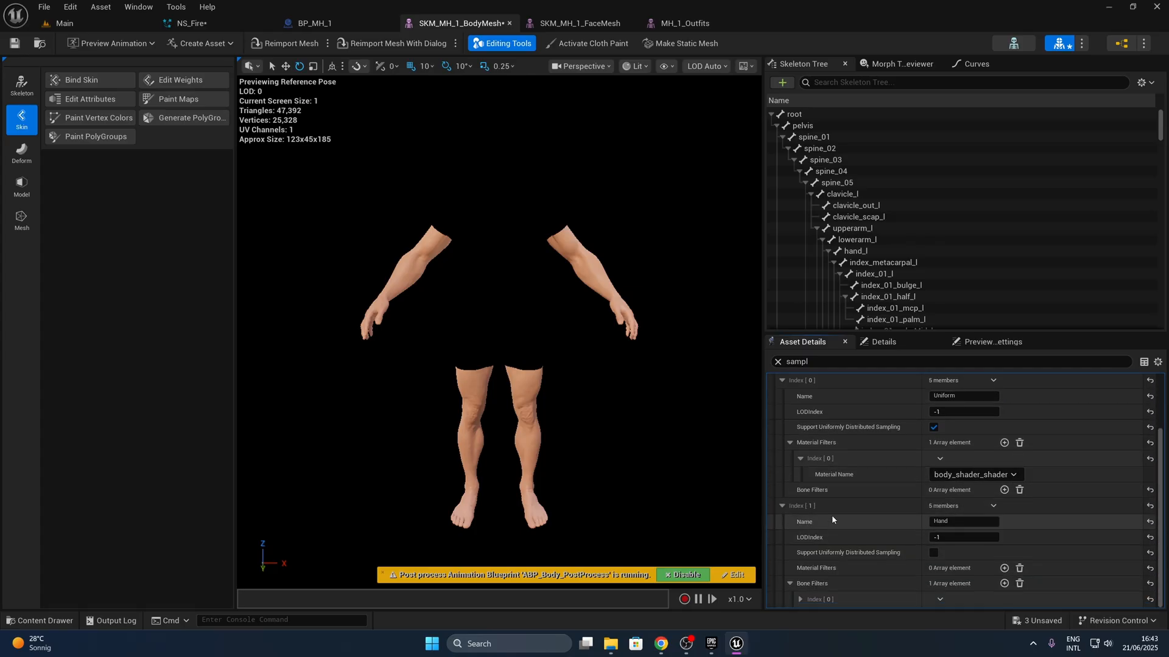
pyautogui.scroll(3, 834, 515)
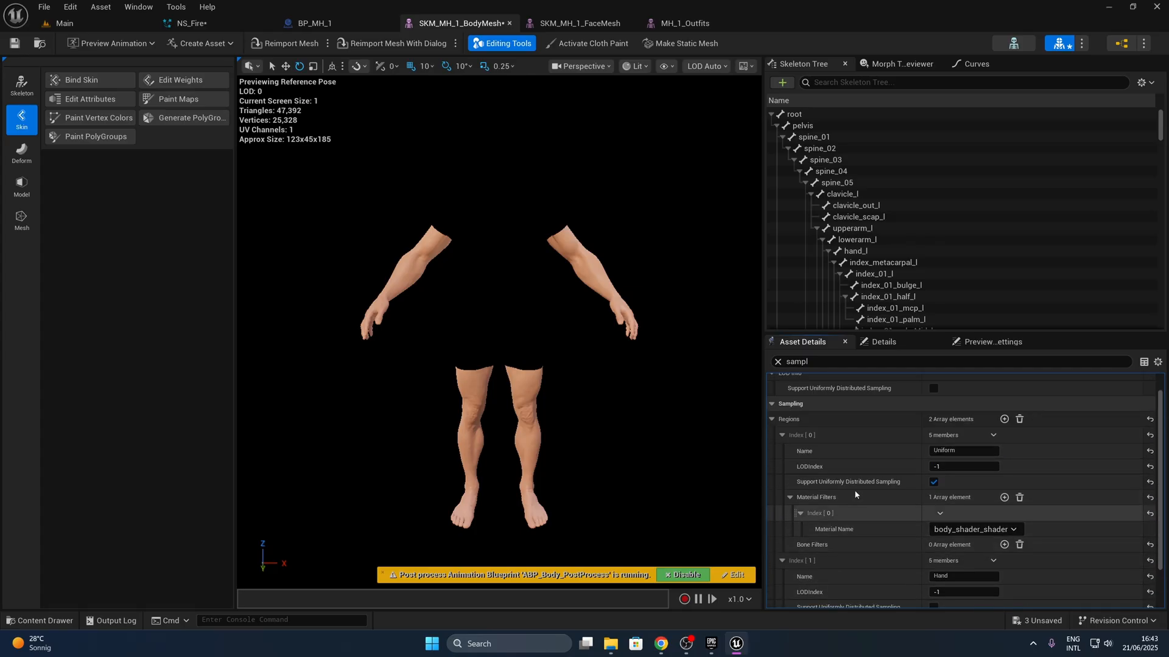
pyautogui.click(779, 435)
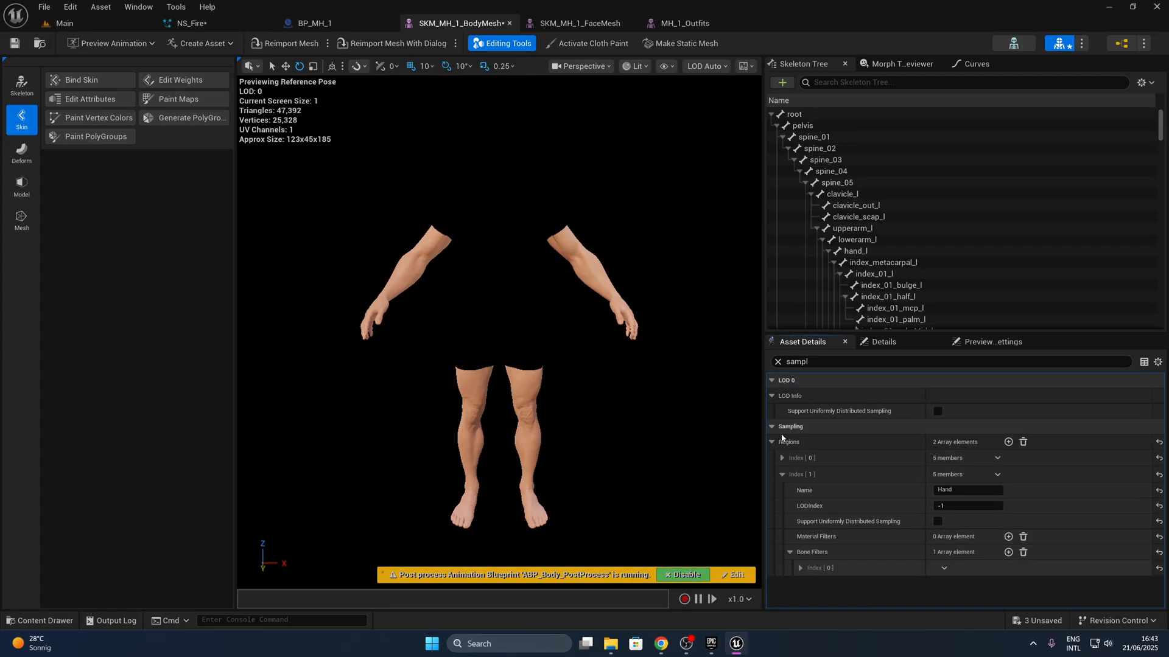
pyautogui.click(807, 569)
pyautogui.scroll(-1, 869, 557)
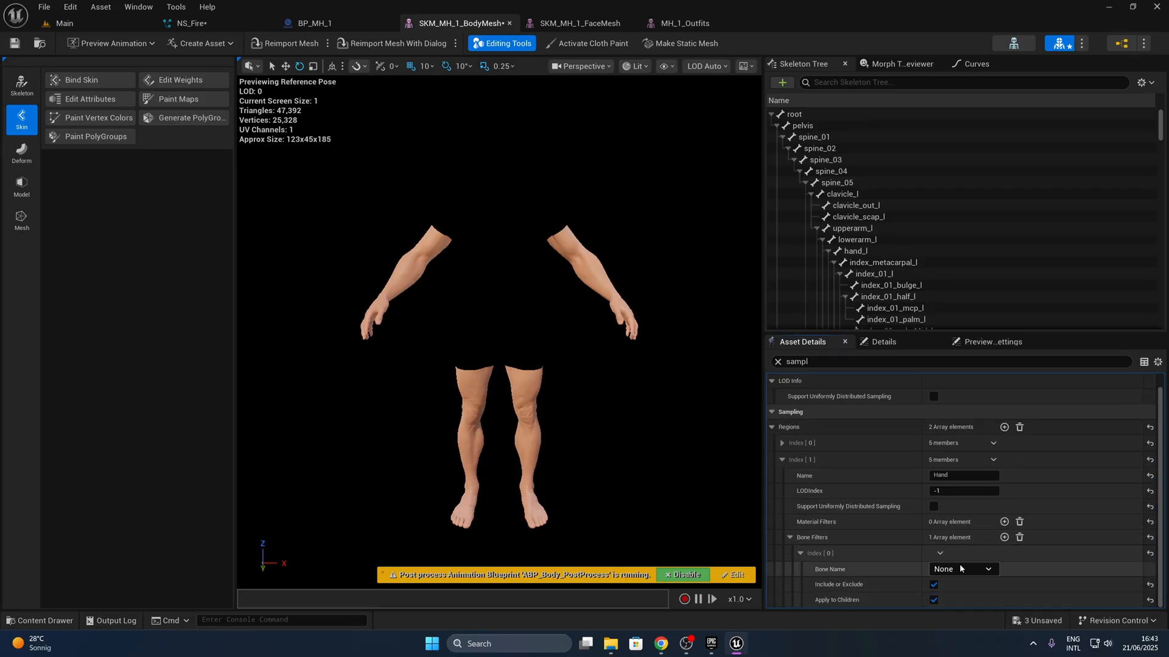
# - Filter the Hand region by the hand_r bone with Support Uniformly Distributed Sampling enabled, and save the body mesh
pyautogui.click(989, 569)
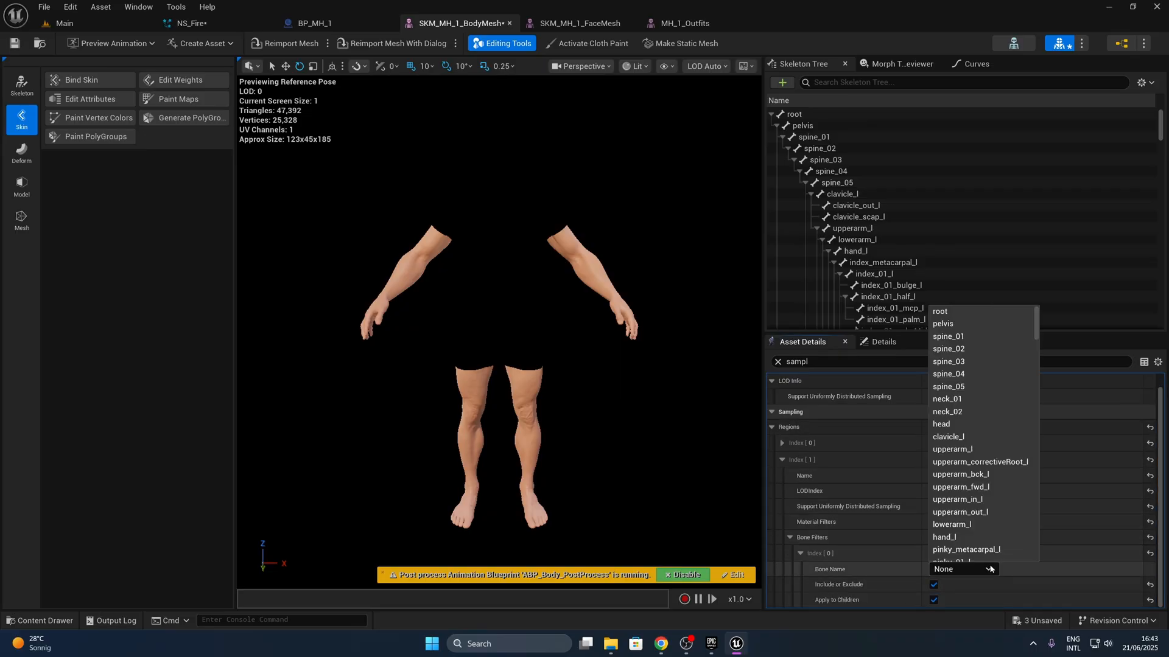
pyautogui.scroll(-3, 872, 217)
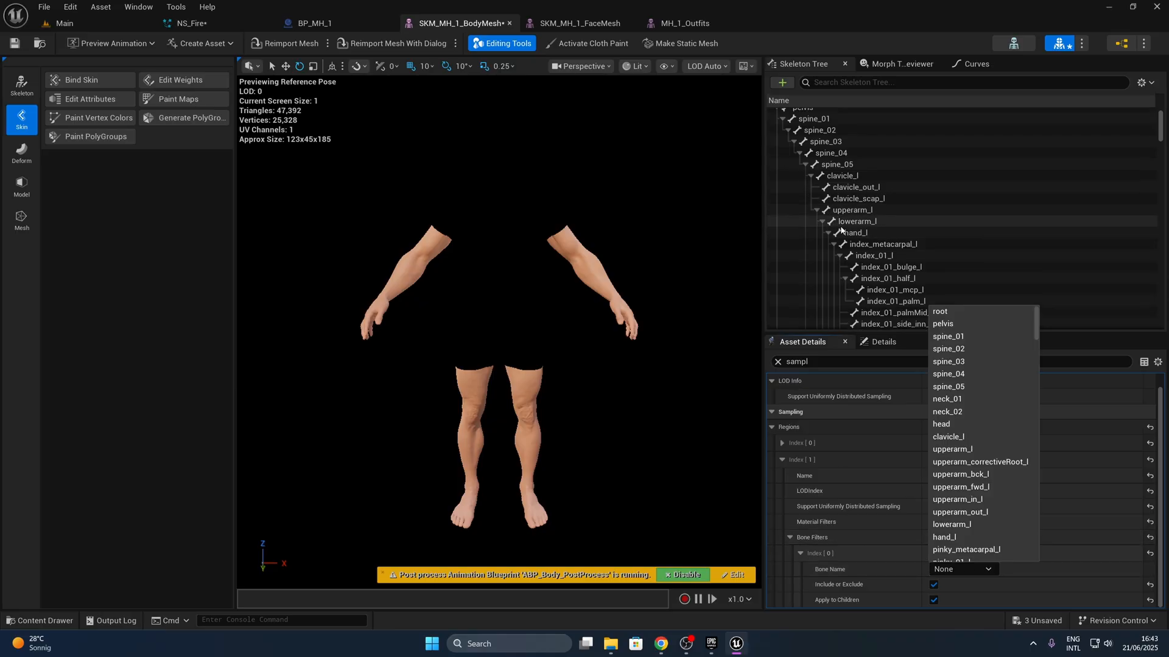
pyautogui.click(872, 217)
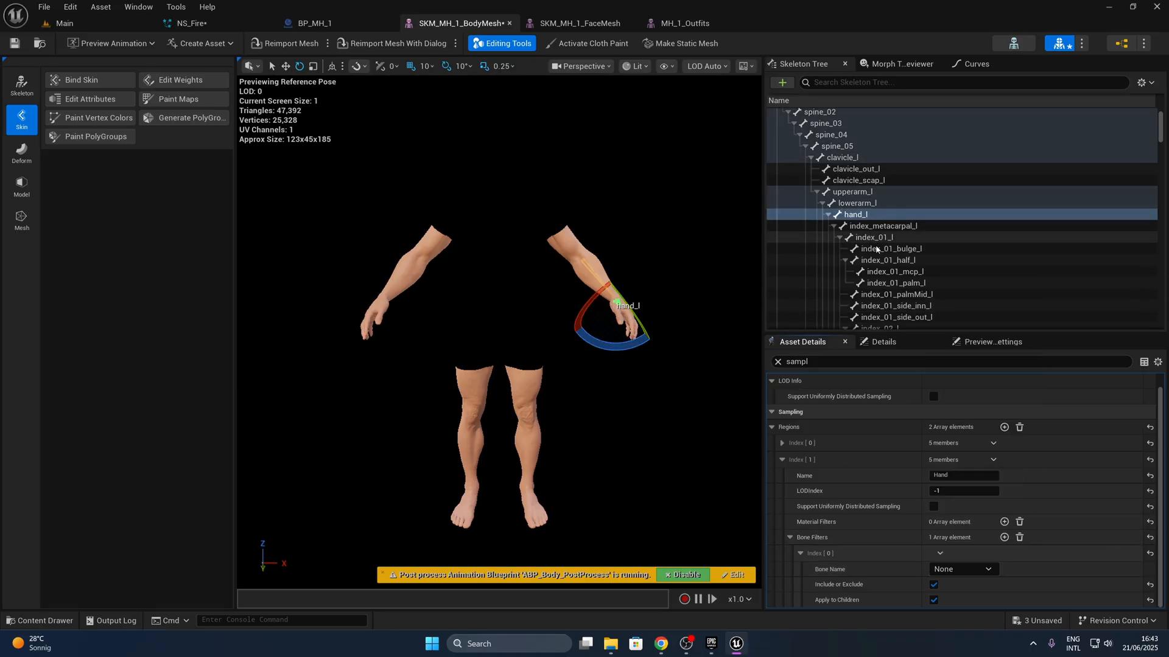
pyautogui.click(959, 570)
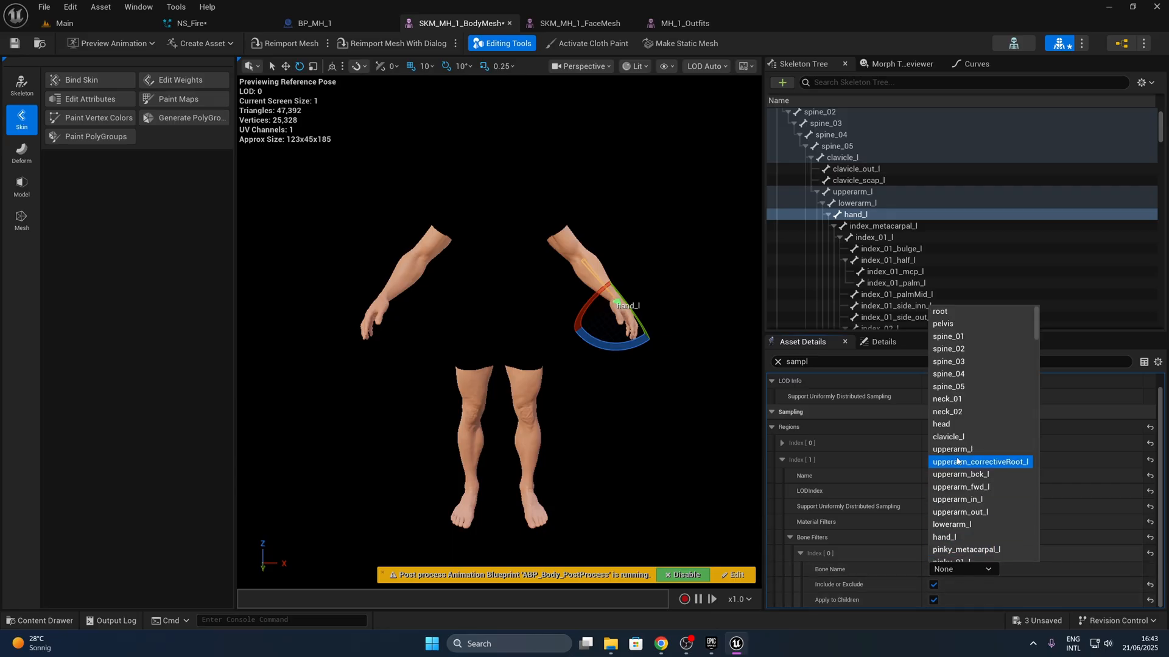
pyautogui.scroll(-7, 961, 464)
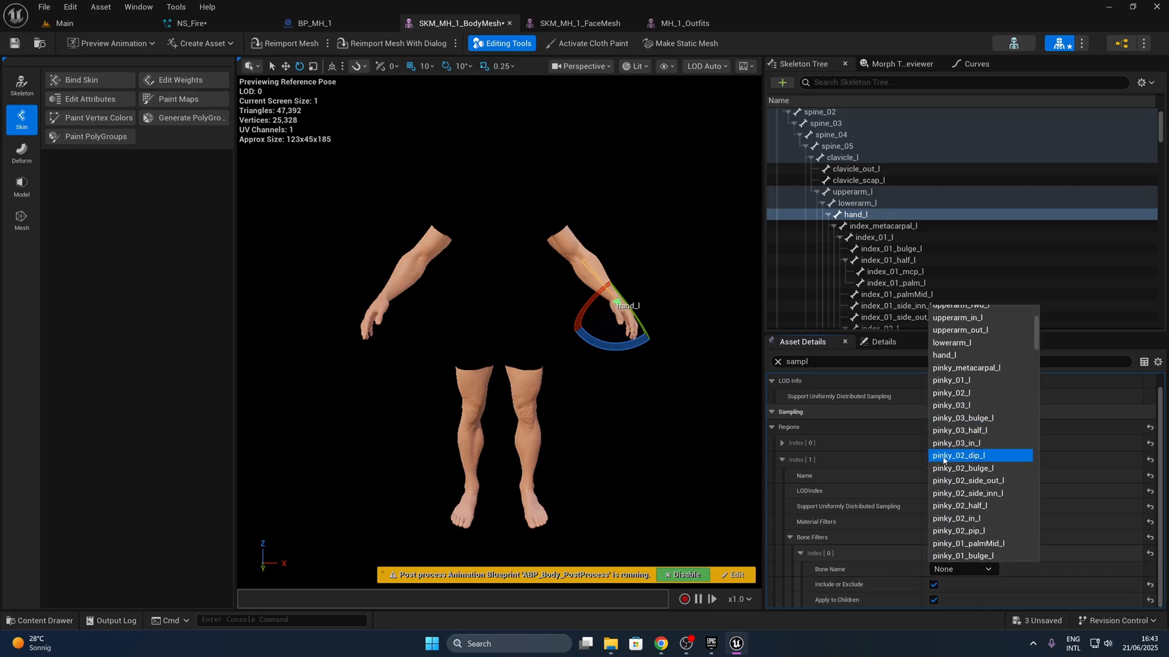
pyautogui.scroll(-10, 949, 456)
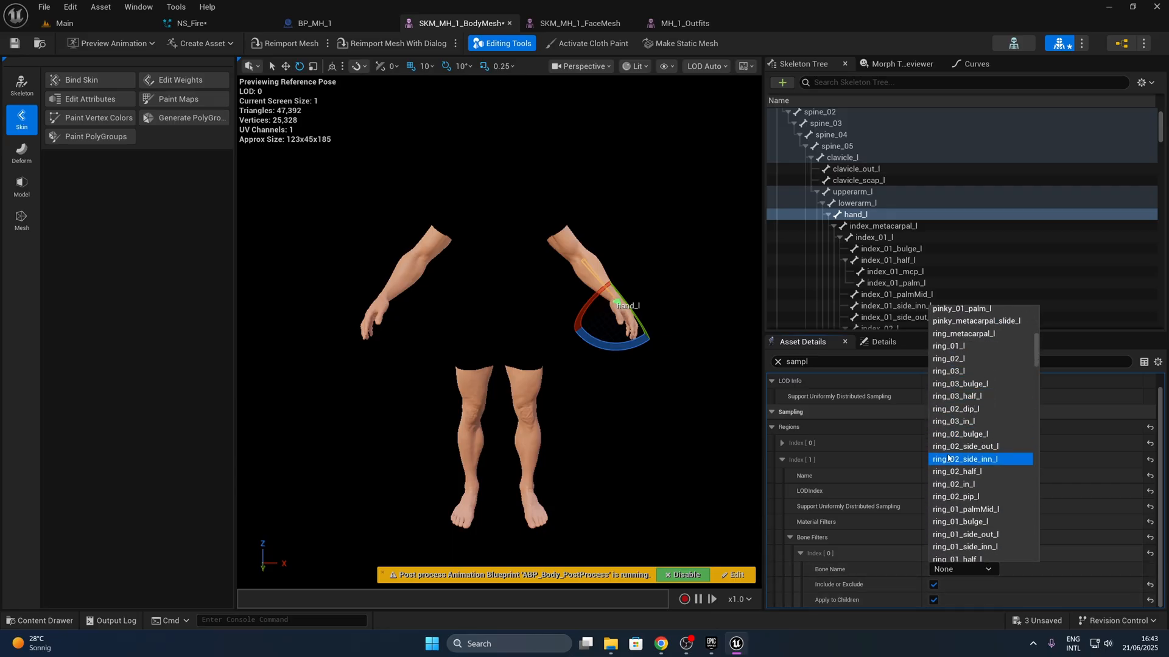
pyautogui.scroll(-12, 974, 451)
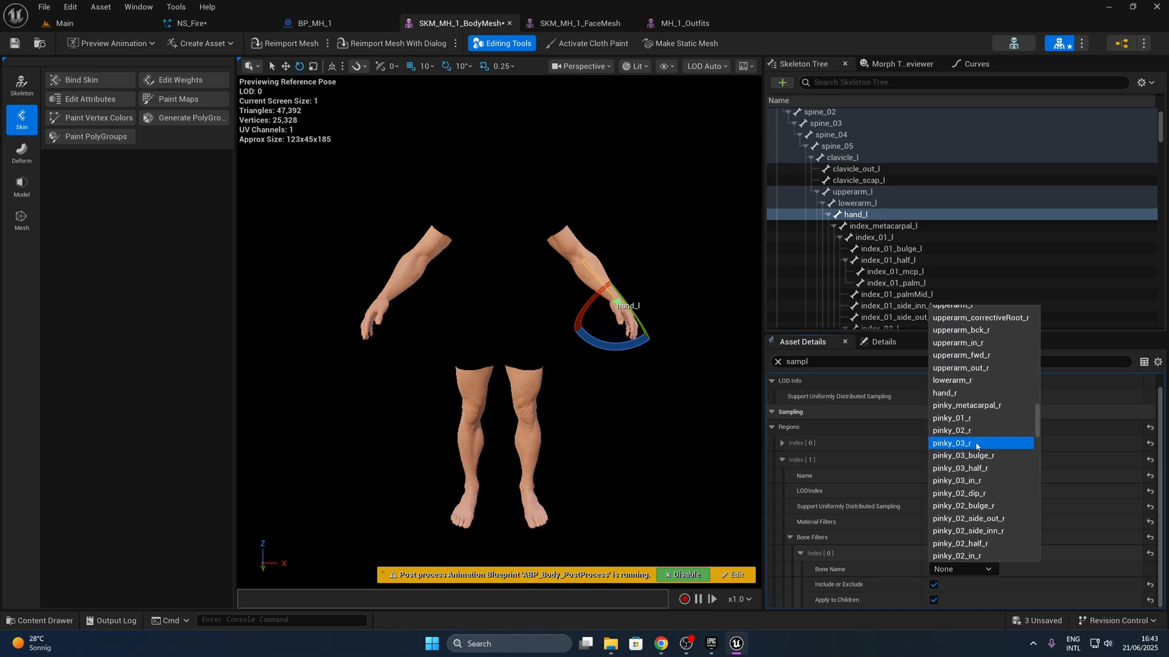
pyautogui.click(948, 393)
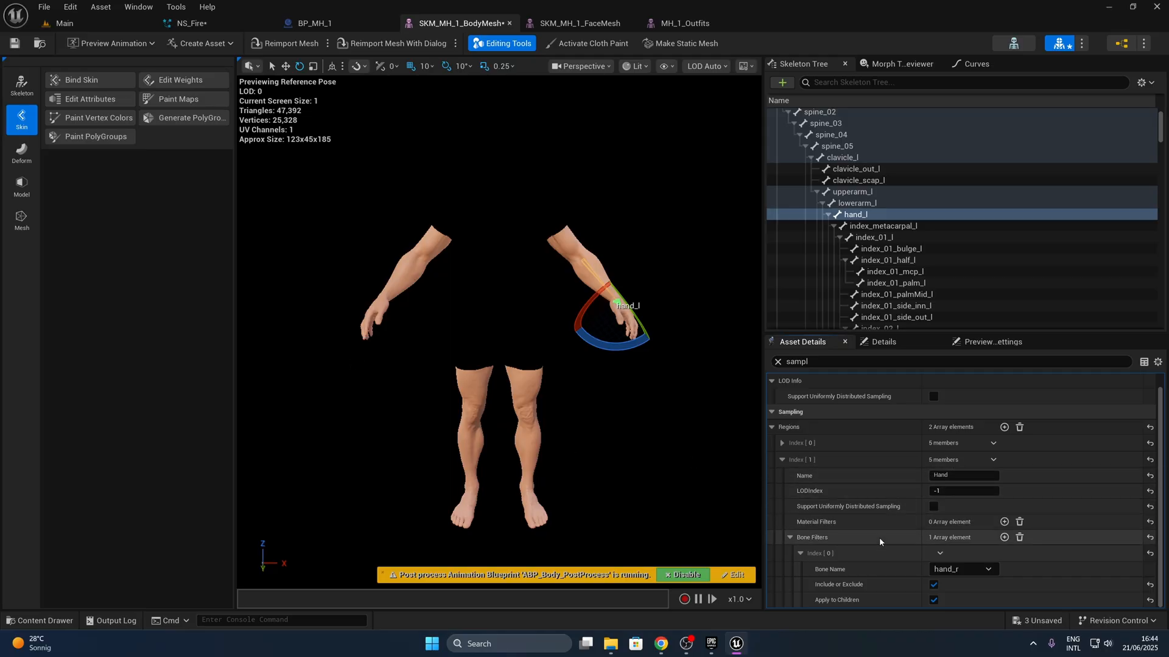
pyautogui.click(931, 507)
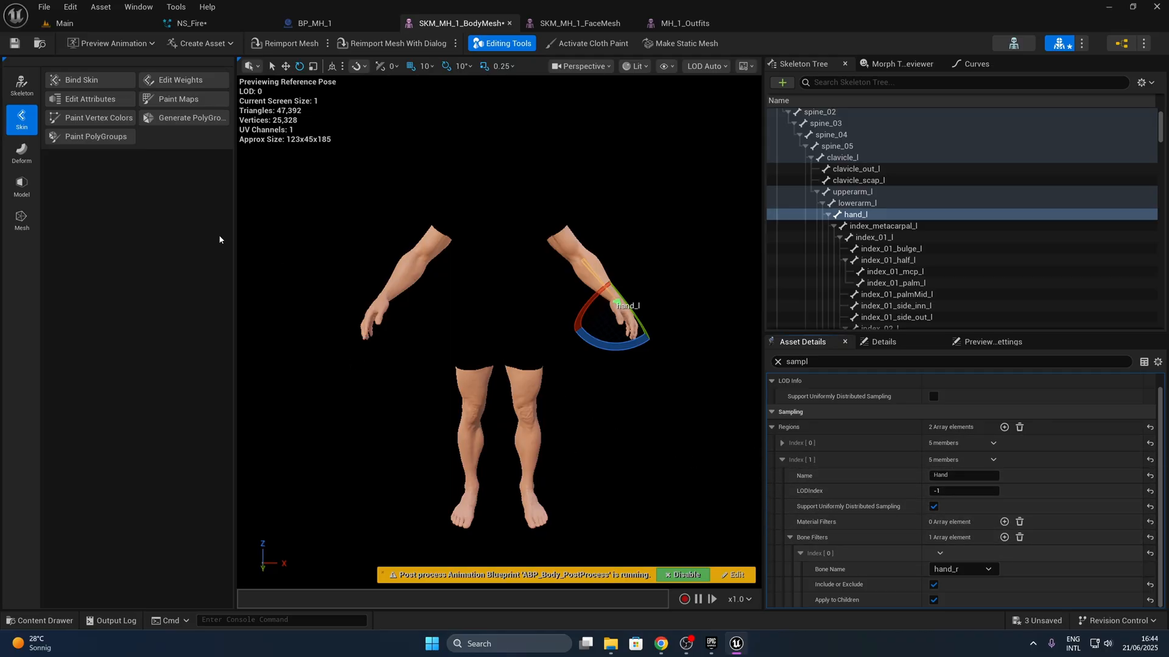
pyautogui.click(19, 49)
# - Return to NS_Fire and add the Hand region to the Skeletal Mesh Location's Sampling Regions
pyautogui.click(191, 23)
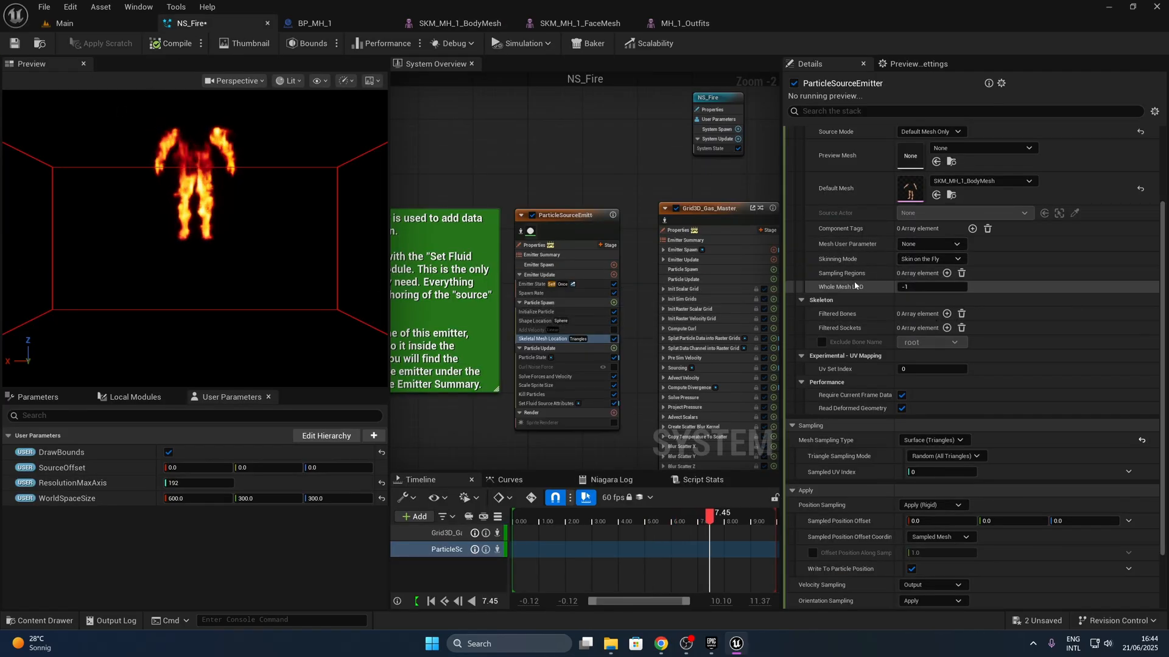
pyautogui.click(947, 274)
pyautogui.click(810, 273)
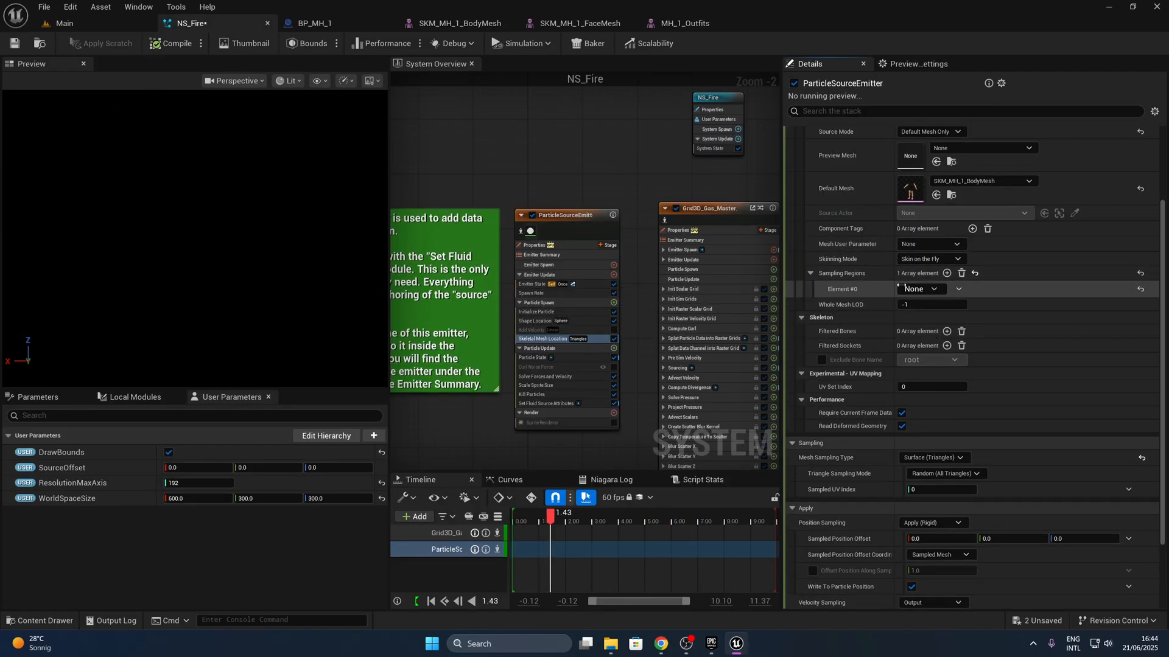
pyautogui.click(920, 289)
pyautogui.click(919, 330)
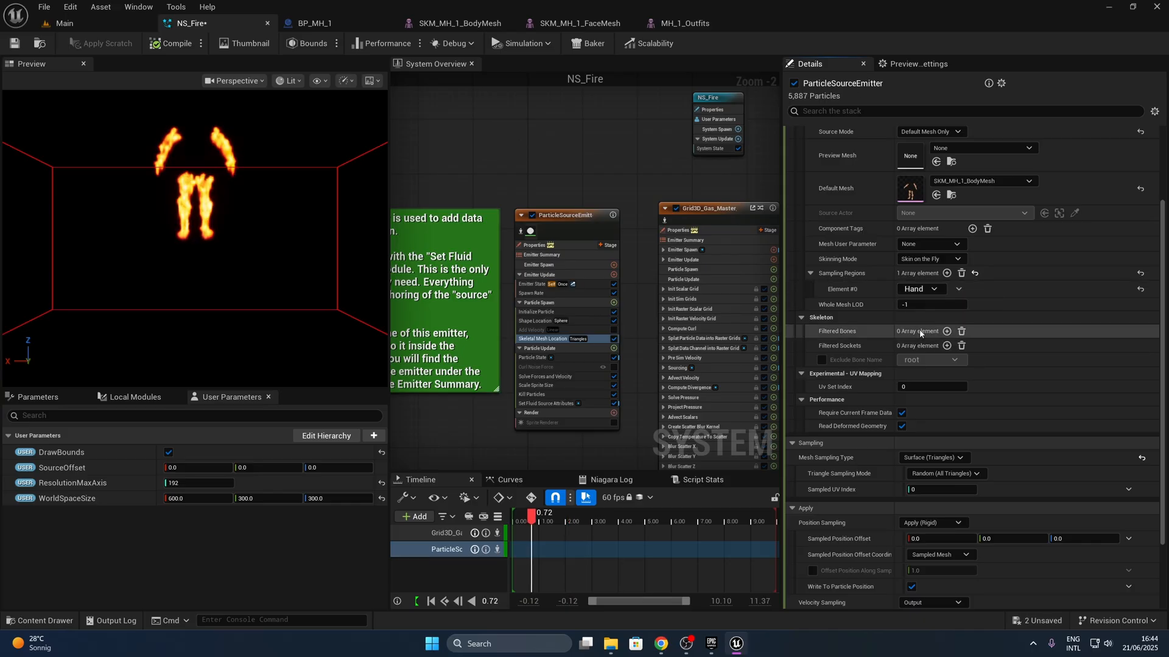
# - Set the Skeletal Mesh Location's Triangle Sampling Mode to Random (Sampling Regions) and save NS_Fire
pyautogui.click(972, 474)
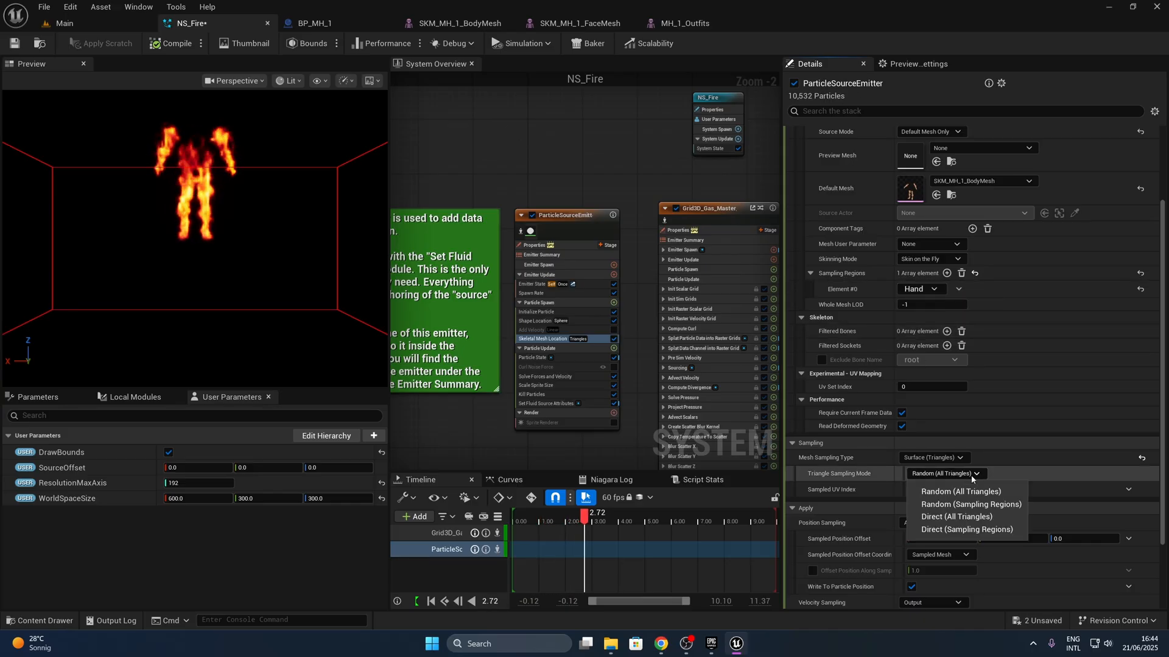
pyautogui.click(994, 501)
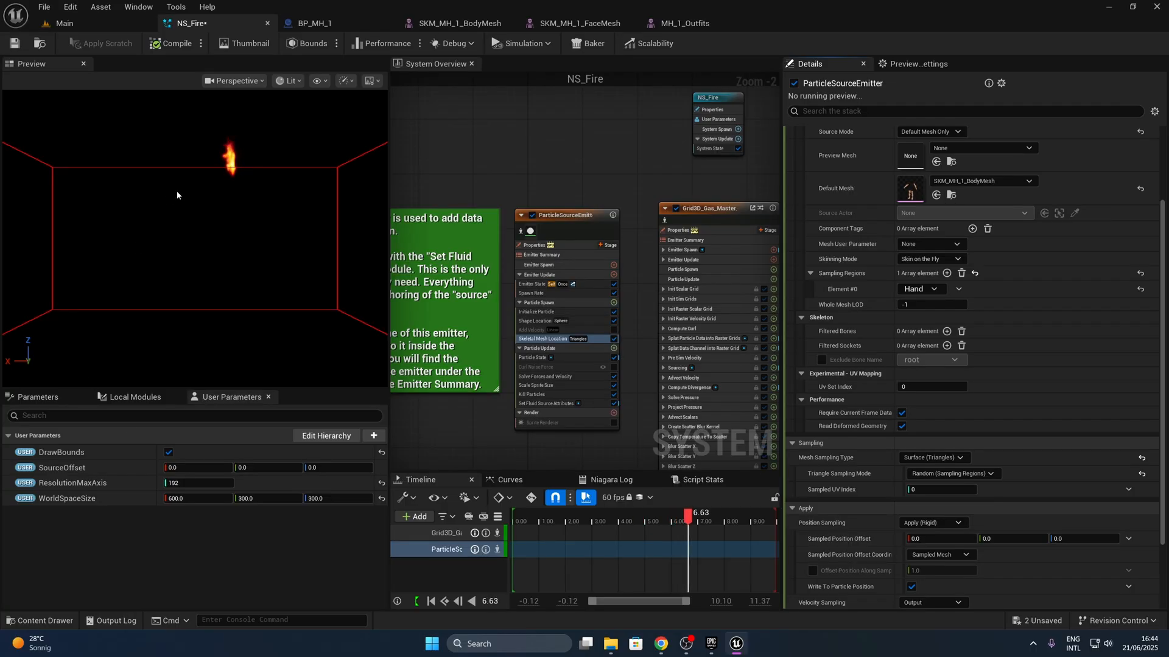
pyautogui.click(19, 46)
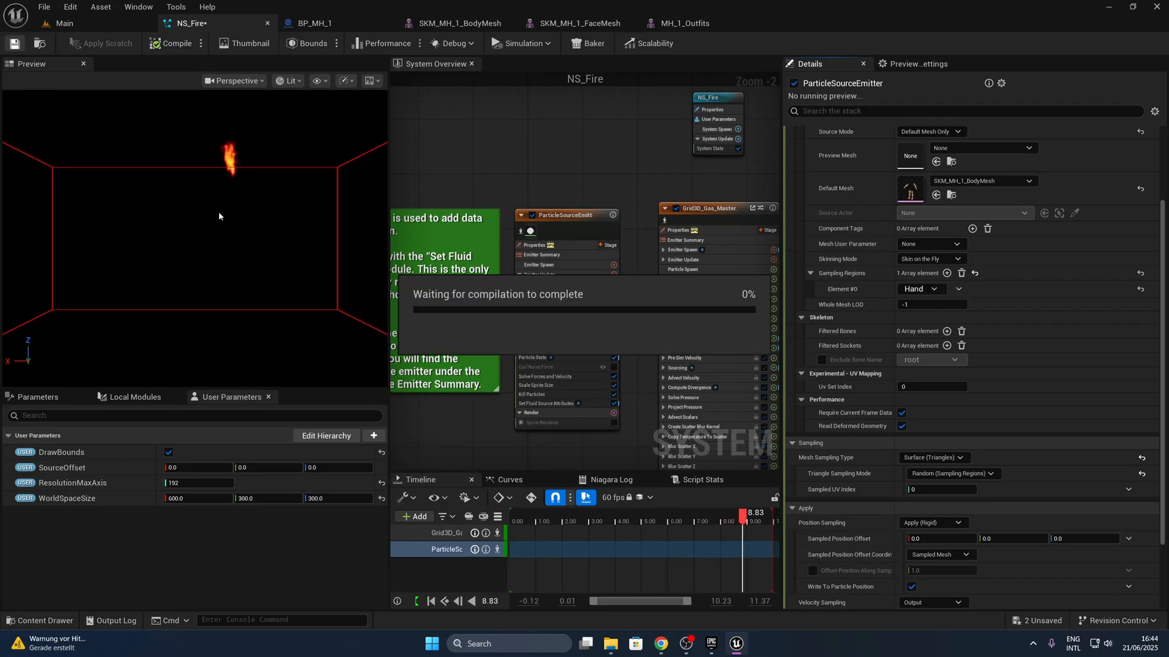
# - Add a Niagara Particle System Component to the BP_MH_1 blueprint and assign NS_Fire as its Niagara System Asset
pyautogui.click(323, 23)
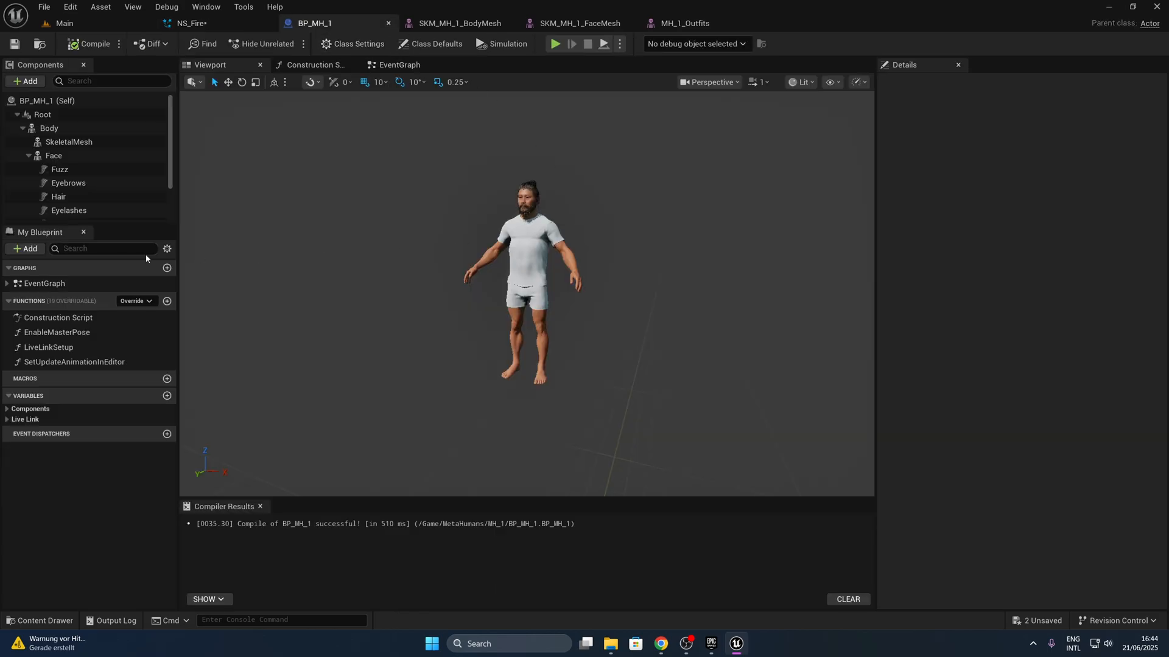
pyautogui.click(23, 128)
pyautogui.click(34, 83)
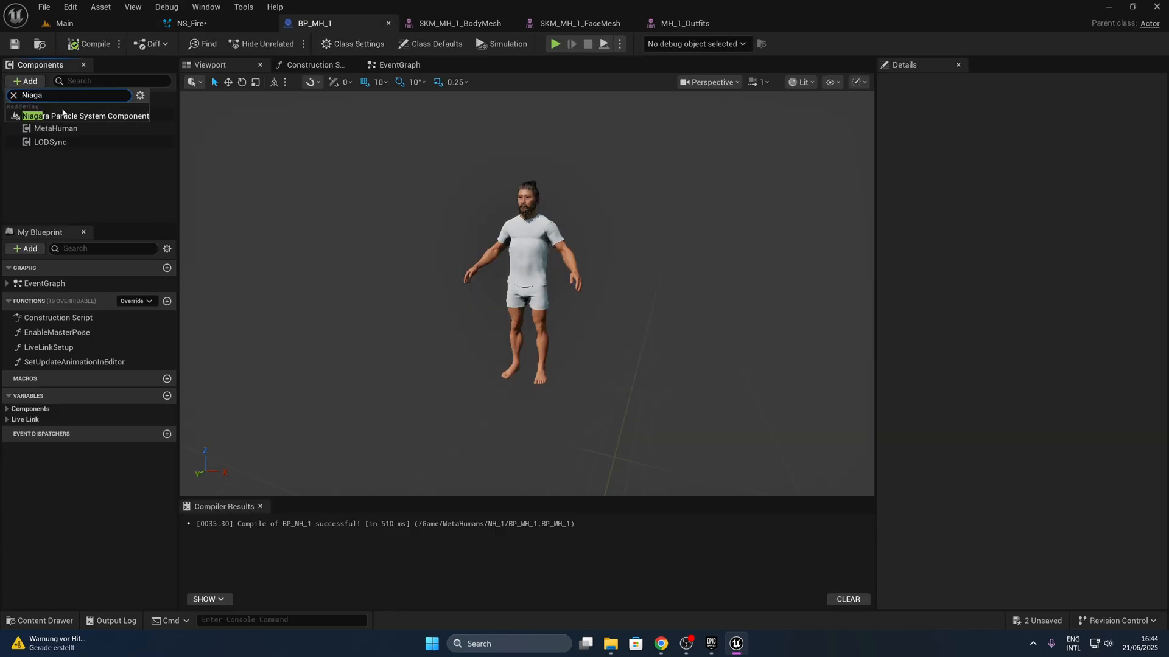
pyautogui.click(70, 115)
pyautogui.click(1079, 288)
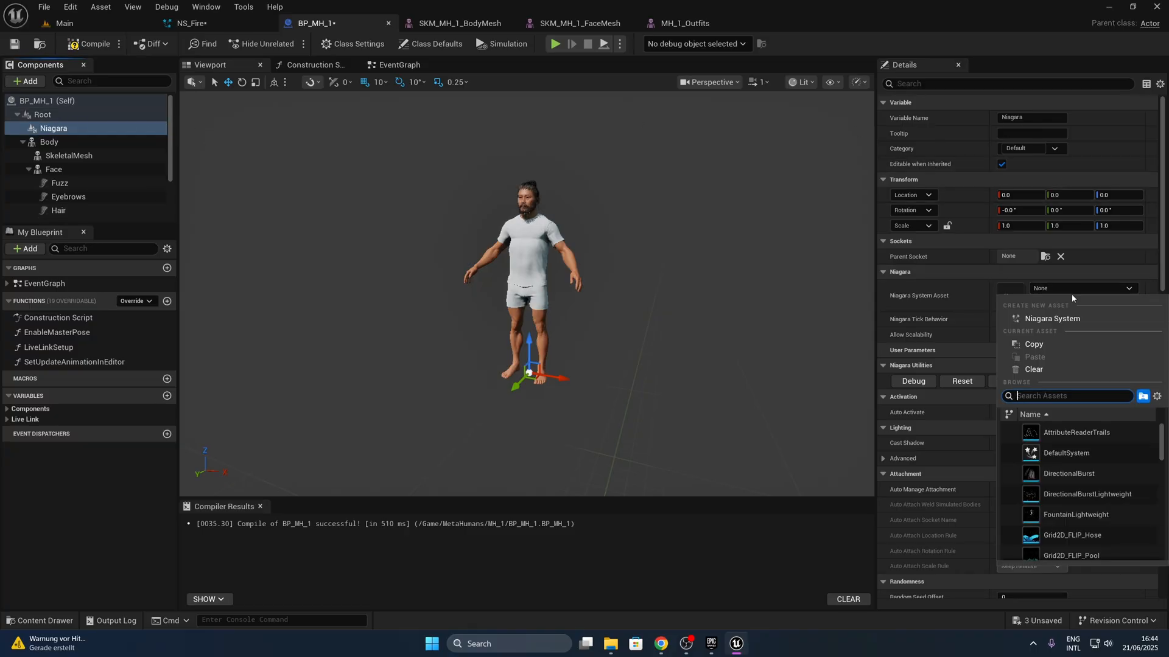
pyautogui.write('NS_')
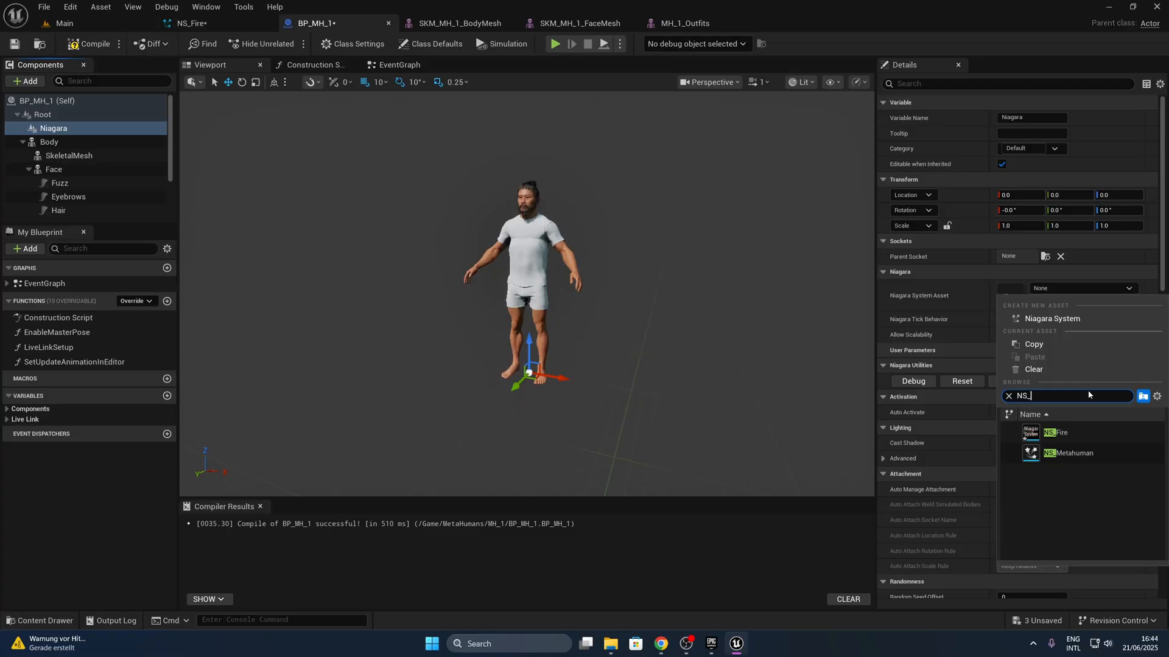
pyautogui.click(1076, 430)
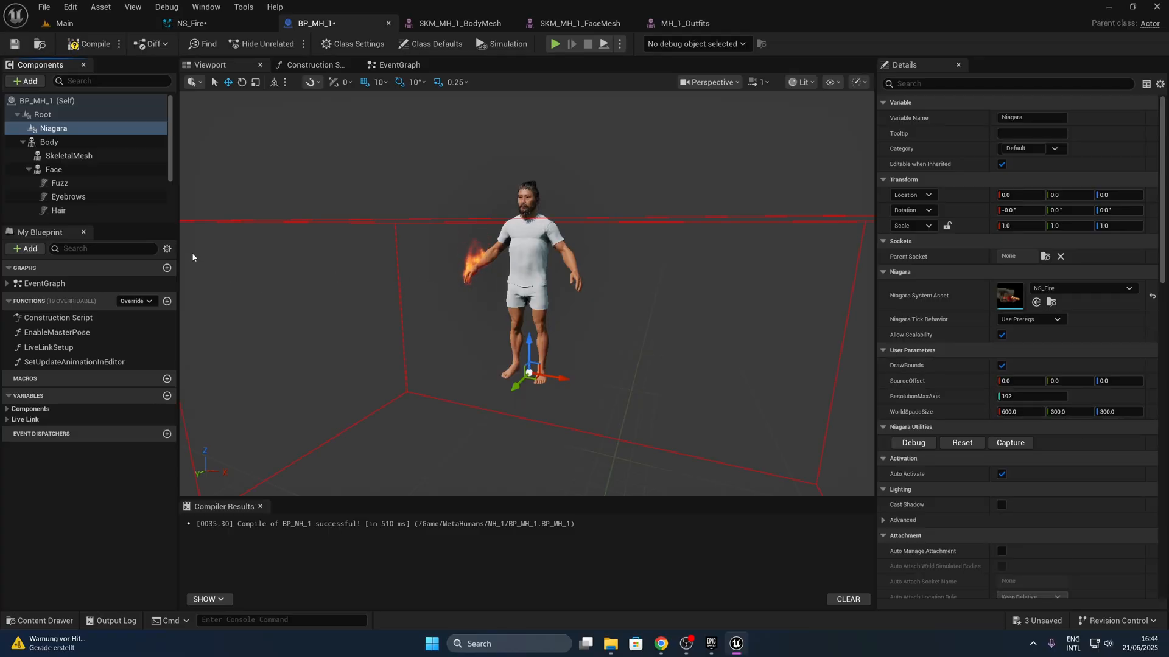
# - Save the BP_MH_1 blueprint and the NS_Fire system, and return to the Main level to view the burning hand
pyautogui.click(15, 44)
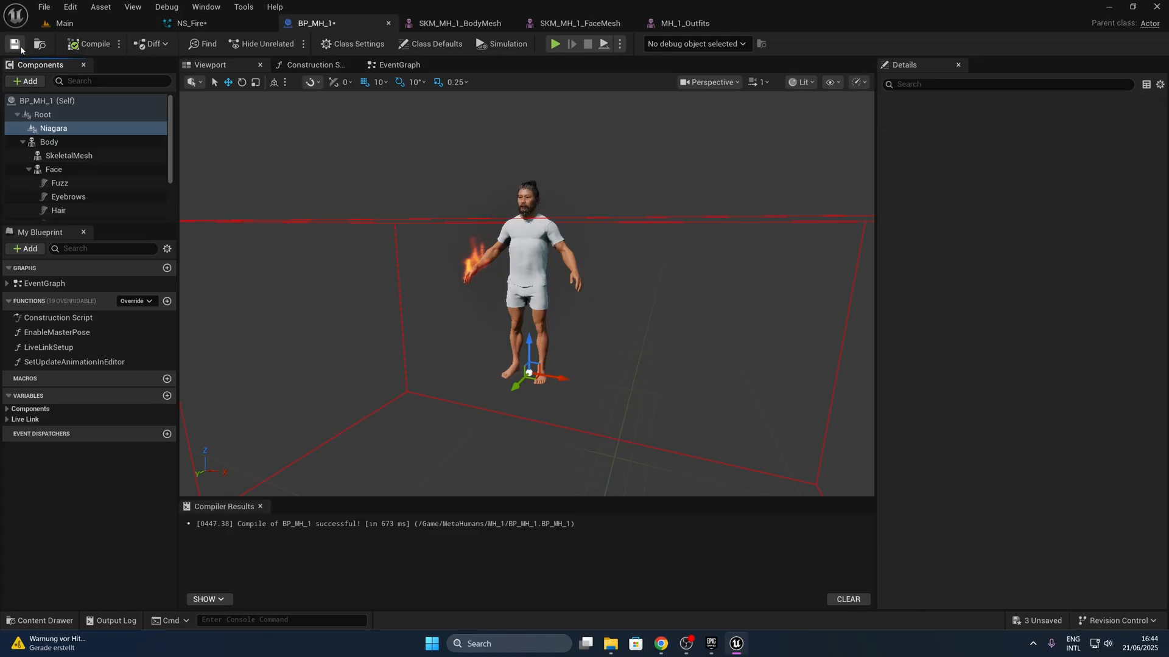
pyautogui.click(192, 22)
pyautogui.click(14, 43)
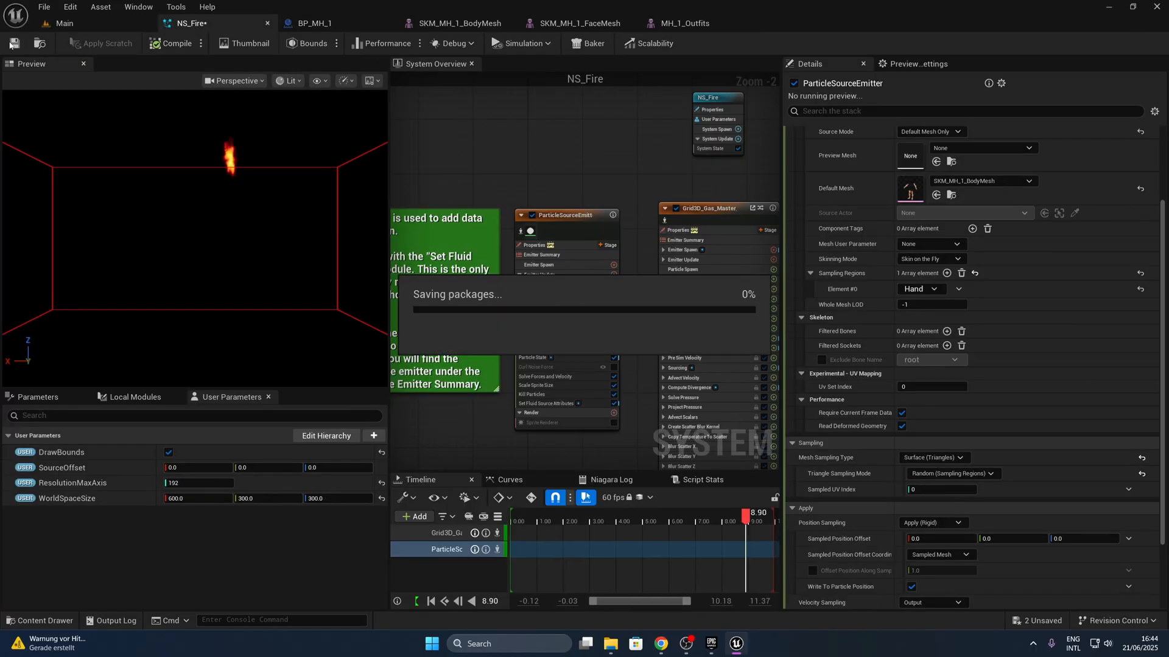
pyautogui.click(79, 24)
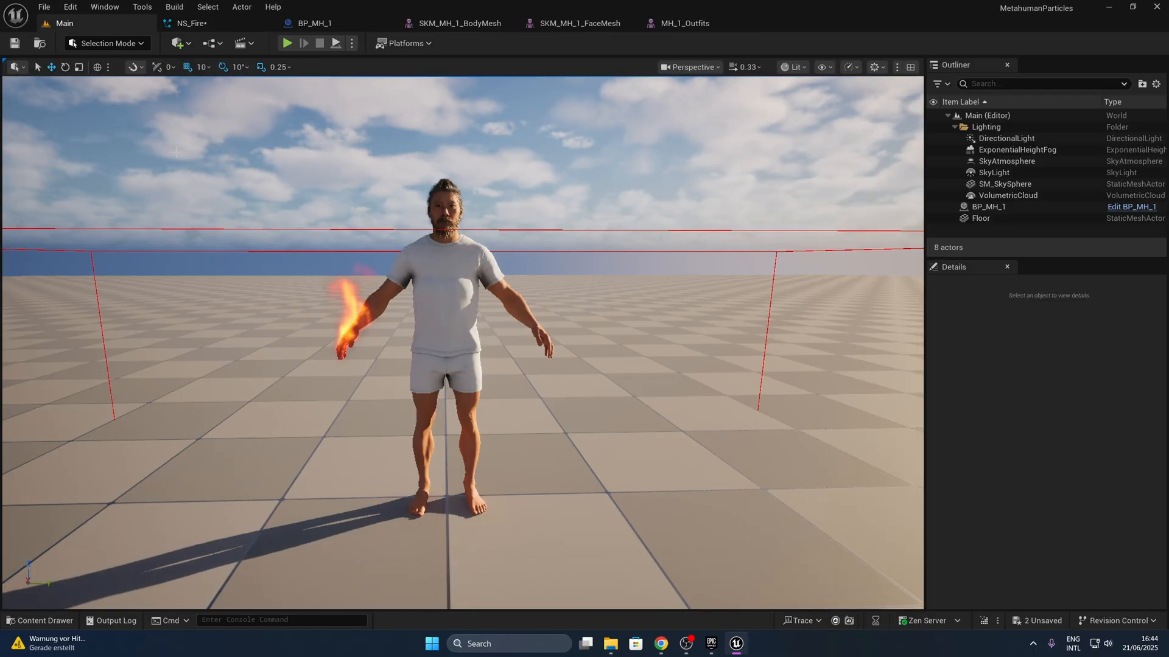
pyautogui.click(332, 339)
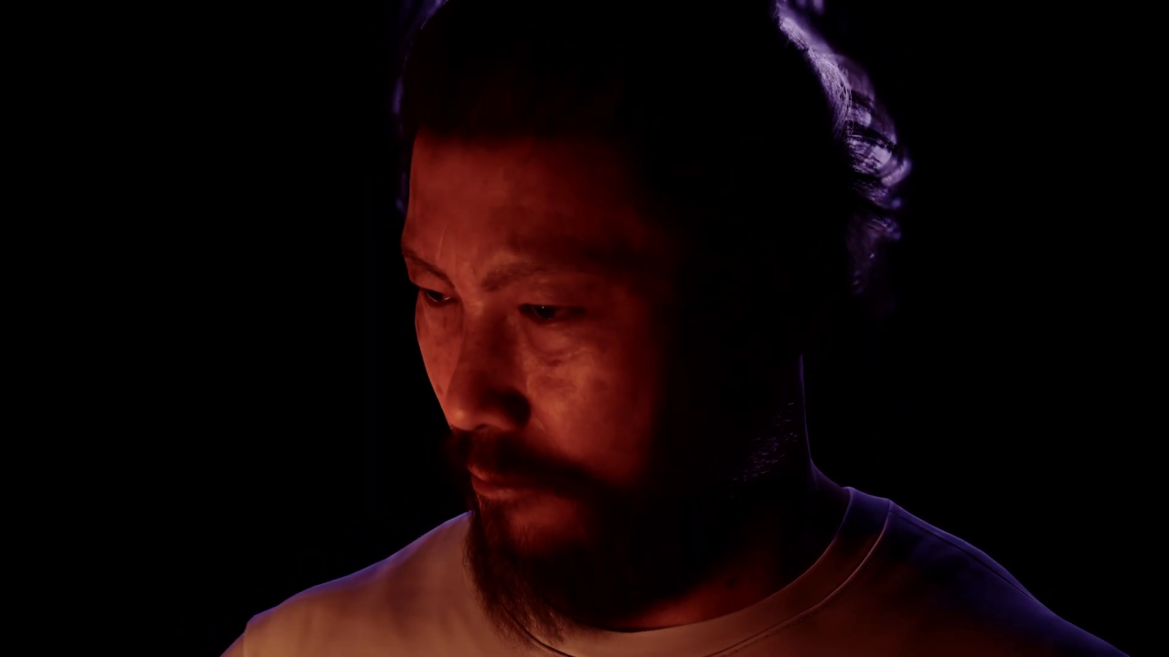